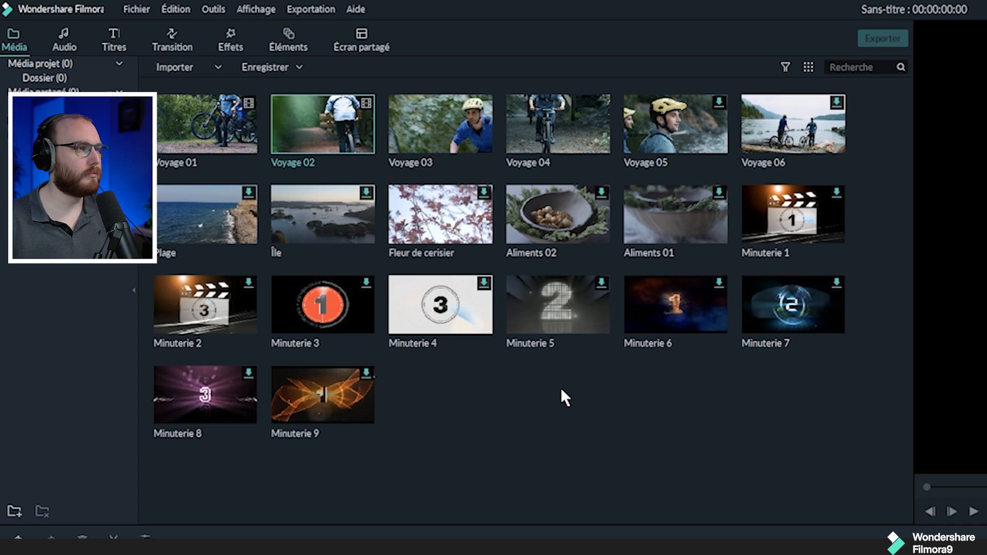
# - Place the Voyage 04 and Voyage 01 sample clips back to back on video track 2 and delete the surplus third clip
pyautogui.moveTo(557, 134); pyautogui.dragTo(56, 432)
pyautogui.moveTo(112, 68); pyautogui.dragTo(165, 434)
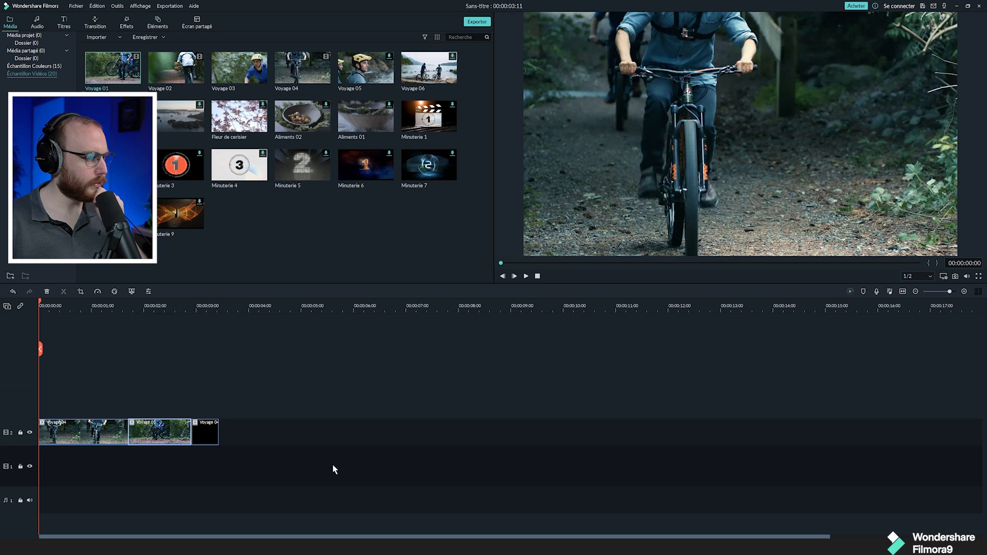
pyautogui.click(196, 438)
pyautogui.press('Delete')
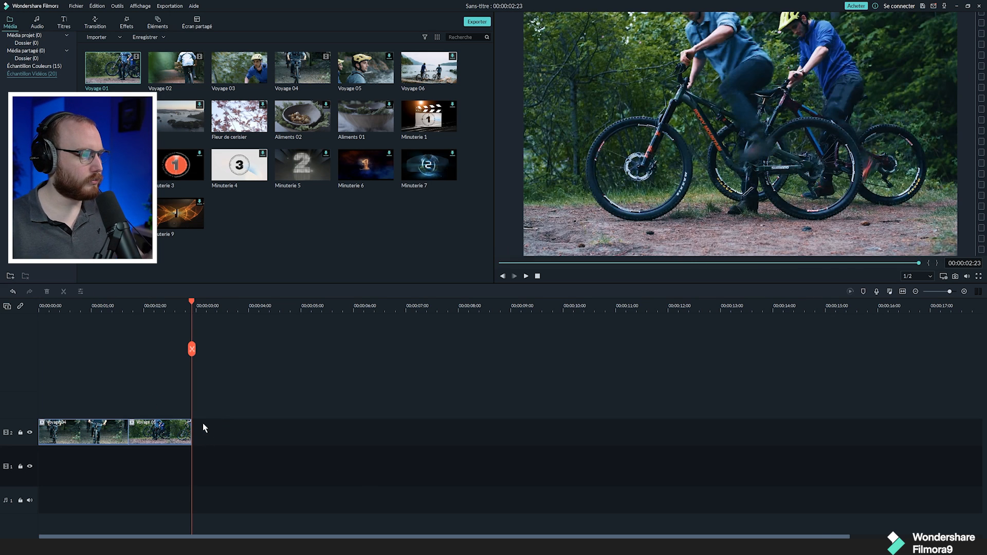
pyautogui.click(110, 307)
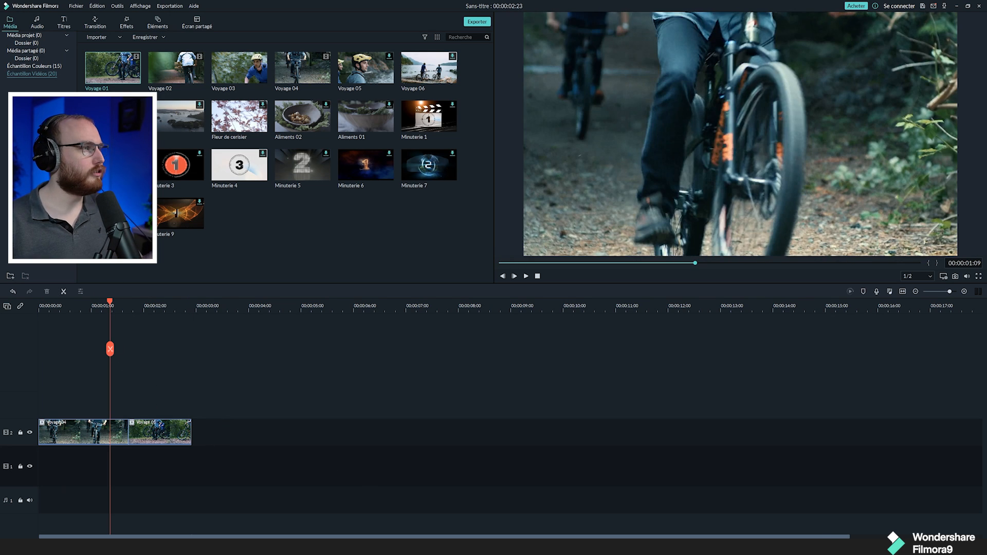
pyautogui.click(244, 196)
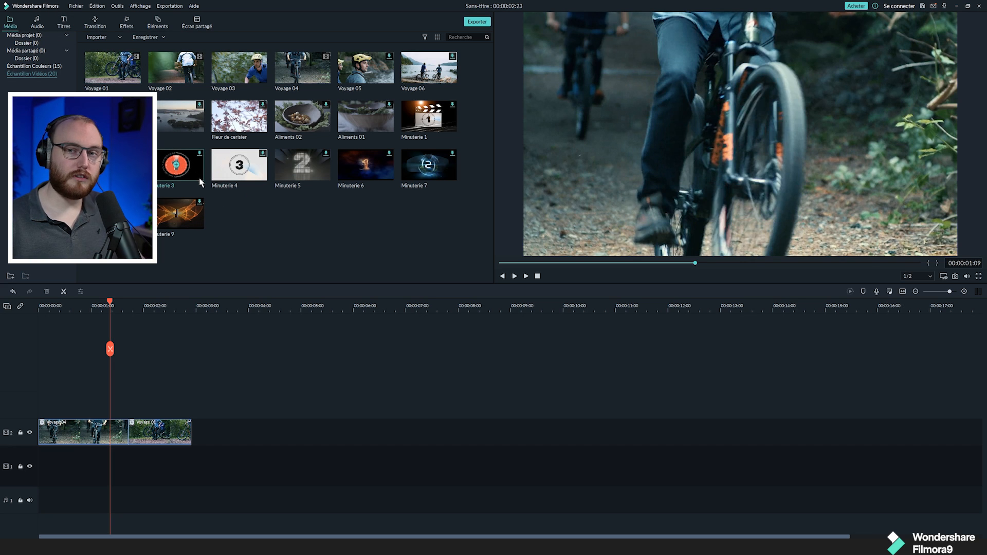
# - Browse the built-in audio library and the title templates
pyautogui.click(39, 25)
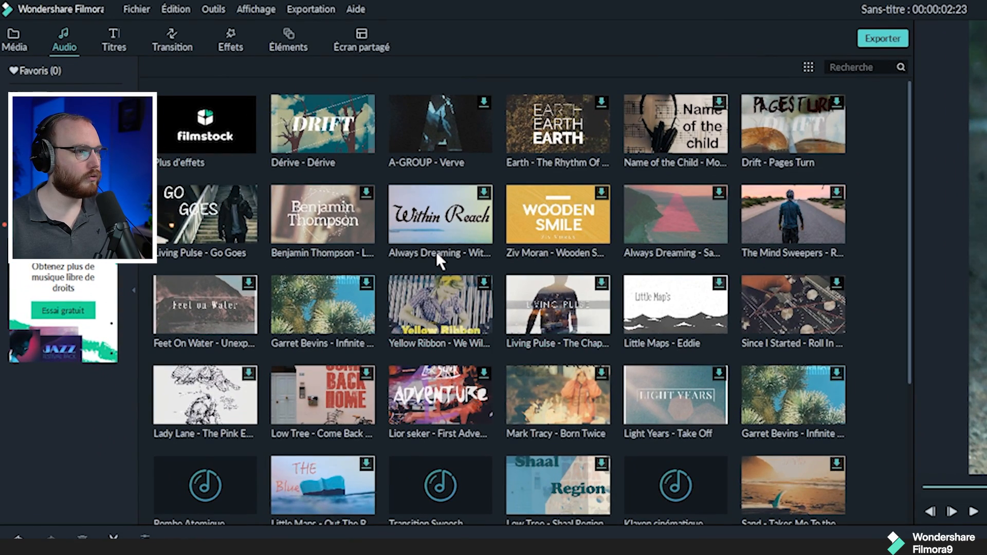
pyautogui.scroll(-12, 614, 312)
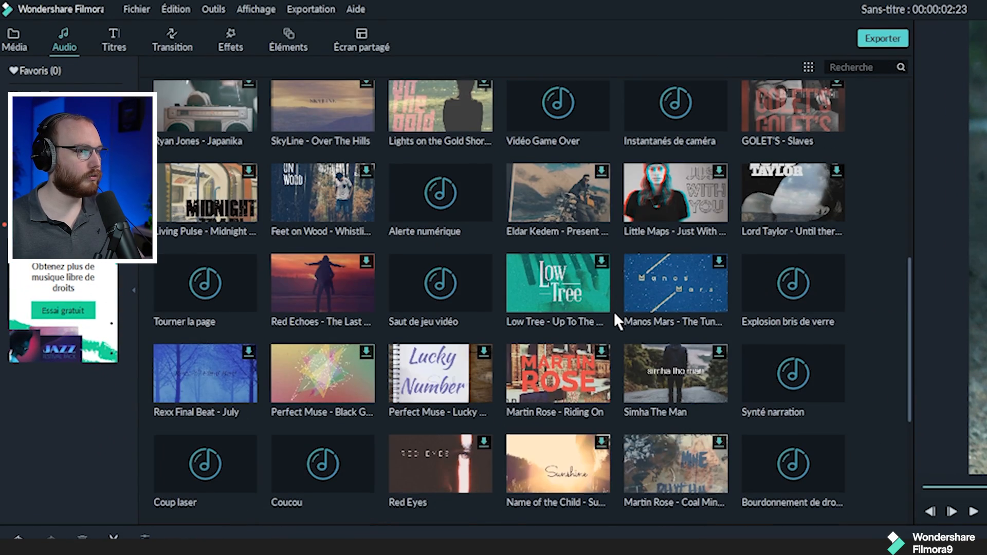
pyautogui.scroll(12, 612, 339)
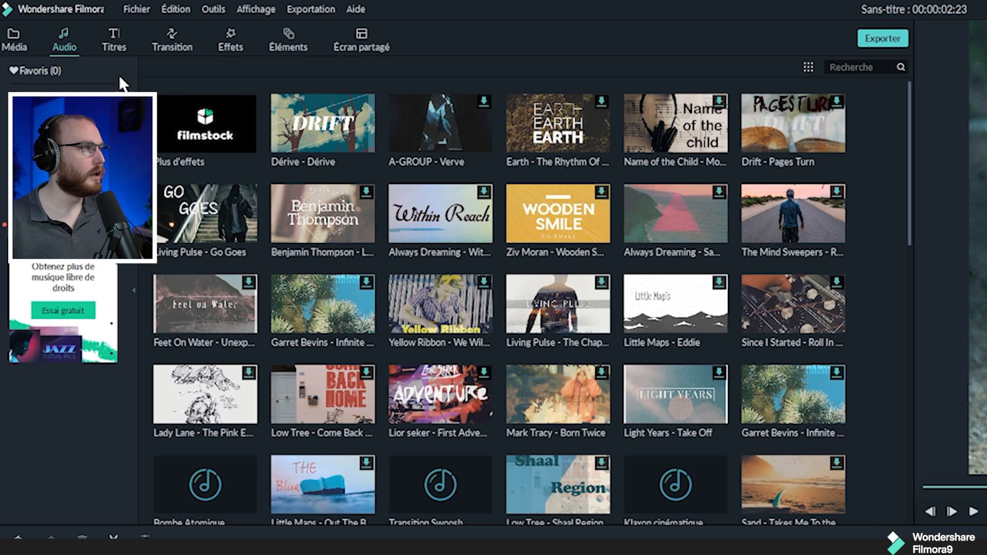
pyautogui.click(114, 41)
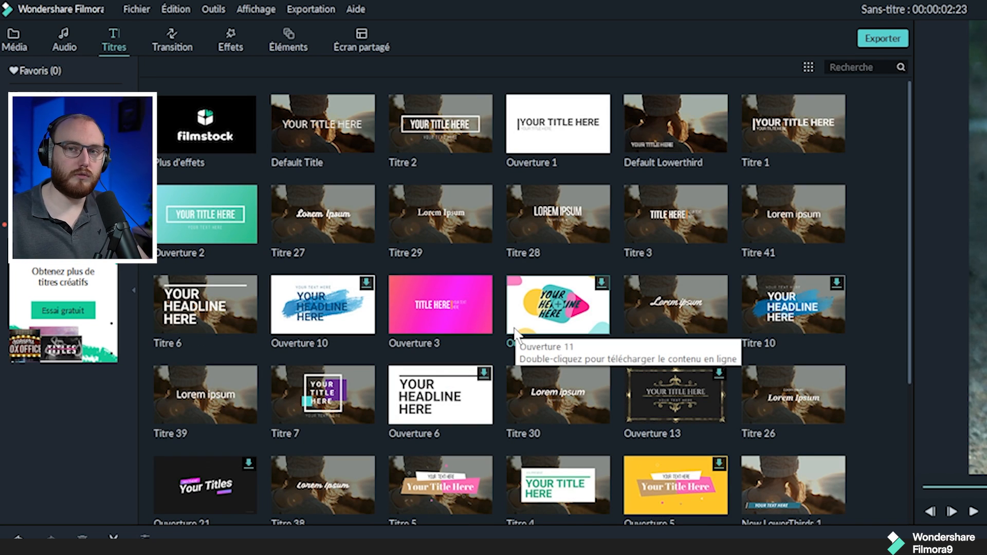
# - Browse the transitions and add the Cœur transition between the two bike clips on the timeline
pyautogui.click(170, 34)
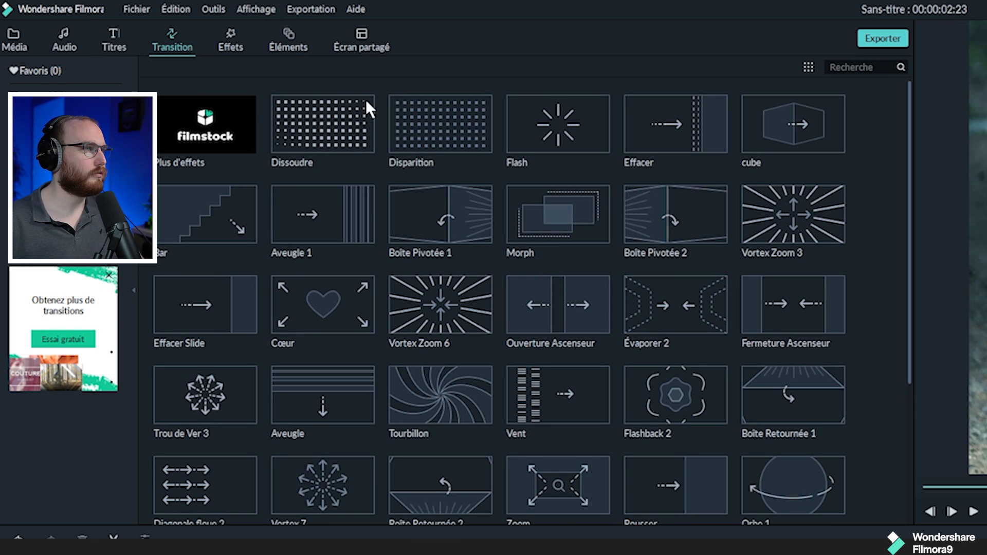
pyautogui.scroll(-5, 729, 320)
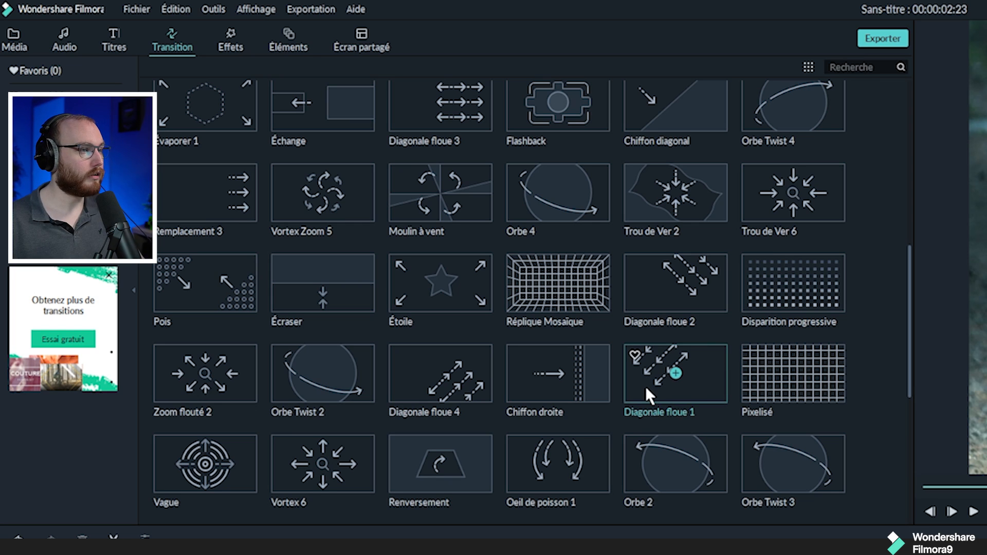
pyautogui.scroll(5, 629, 405)
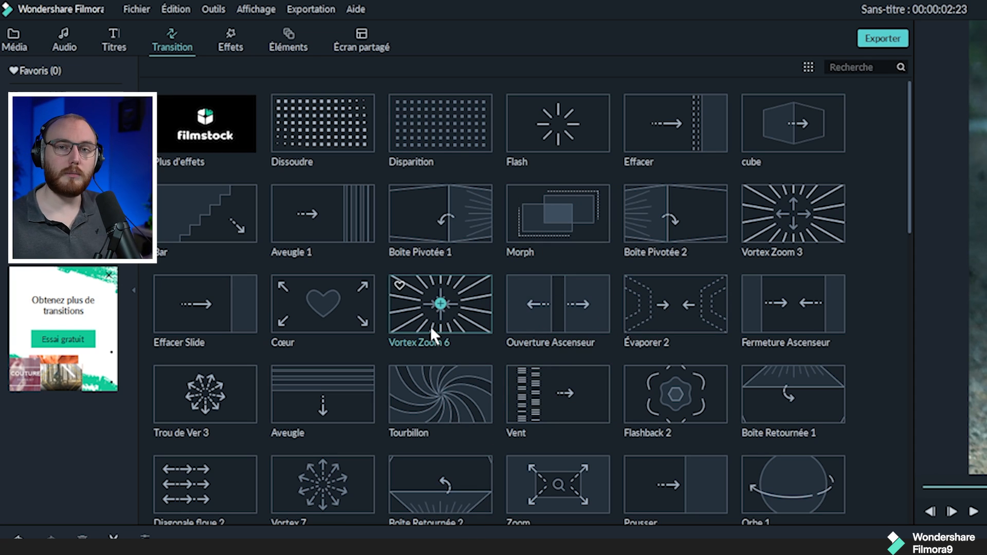
pyautogui.click(309, 309)
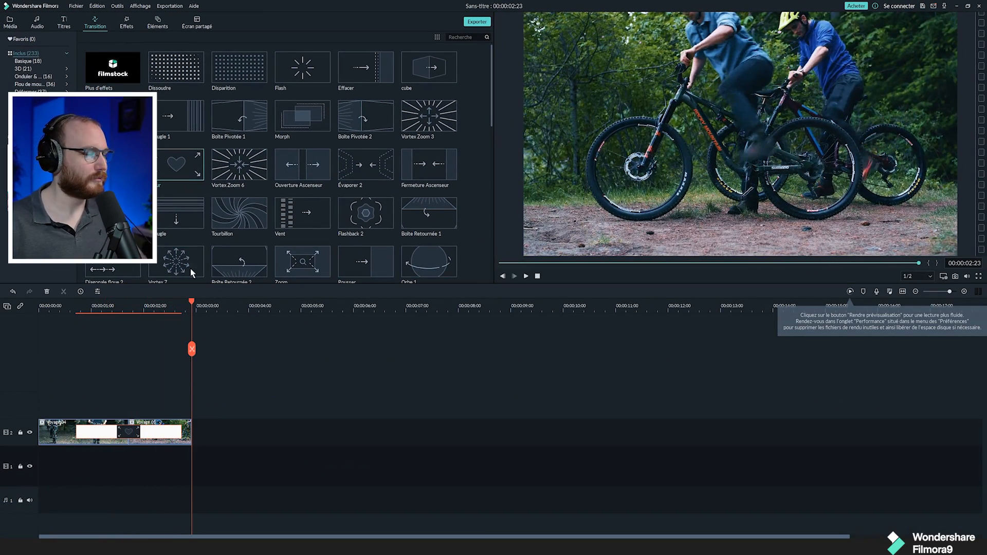
# - Examine the available effects, animated elements and split-screen layouts
pyautogui.click(127, 23)
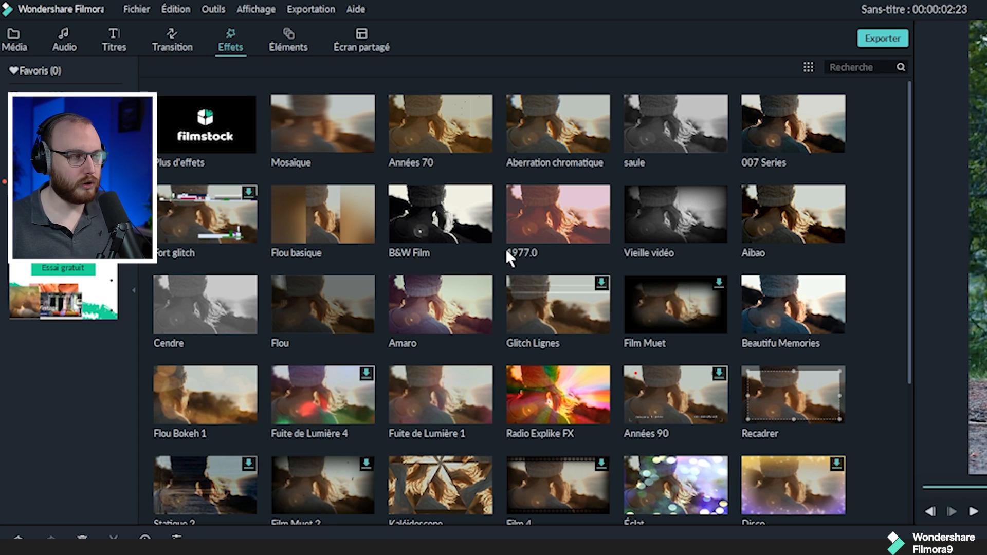
pyautogui.click(297, 52)
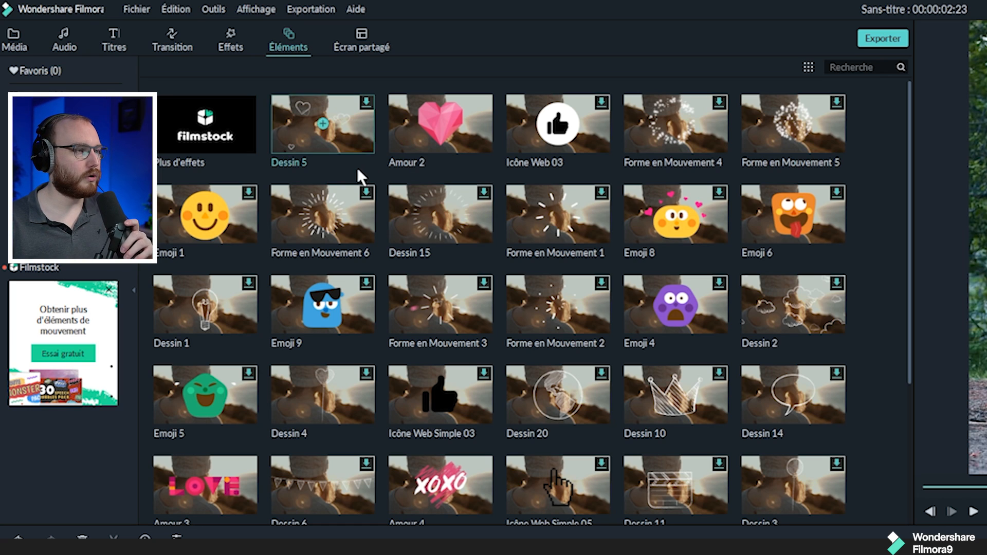
pyautogui.click(362, 41)
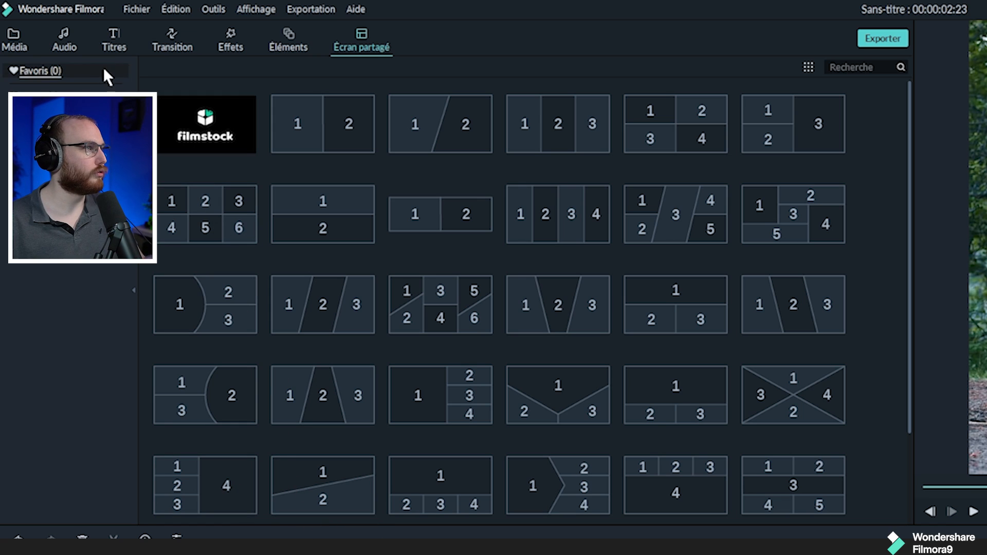
# - Review the title, transition, audio, effect and element libraries once more, scanning the full range of effects
pyautogui.click(69, 35)
pyautogui.click(111, 34)
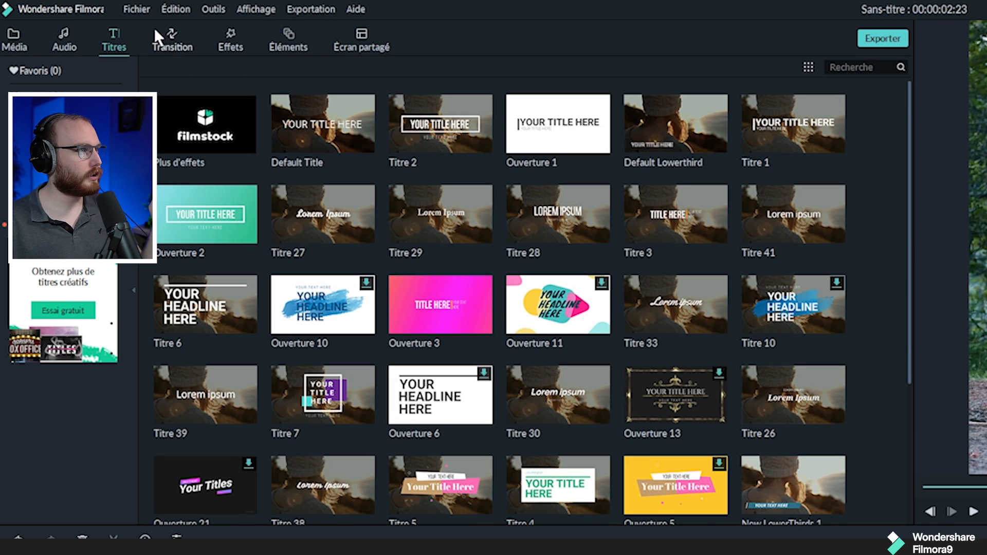
pyautogui.click(169, 37)
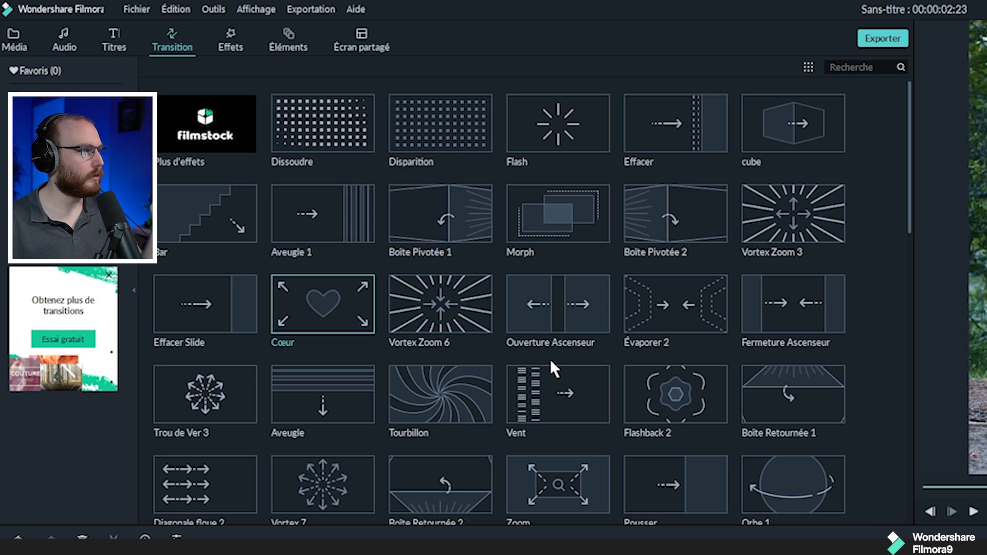
pyautogui.click(65, 36)
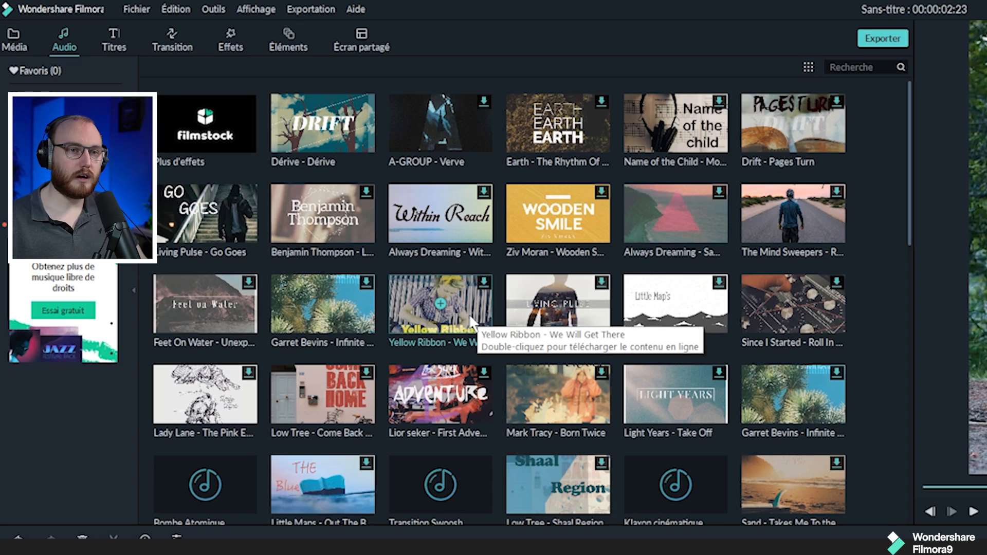
pyautogui.click(245, 30)
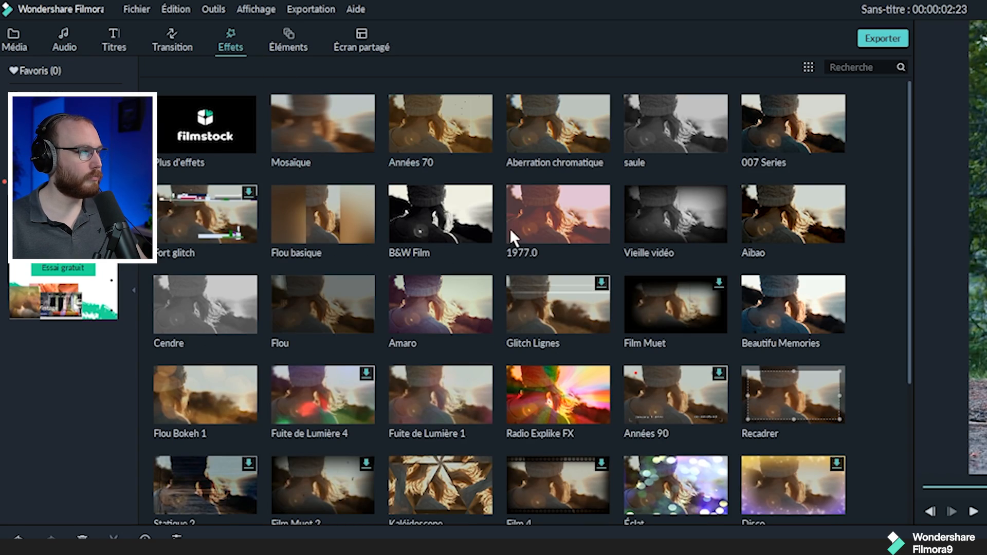
pyautogui.scroll(-20, 510, 228)
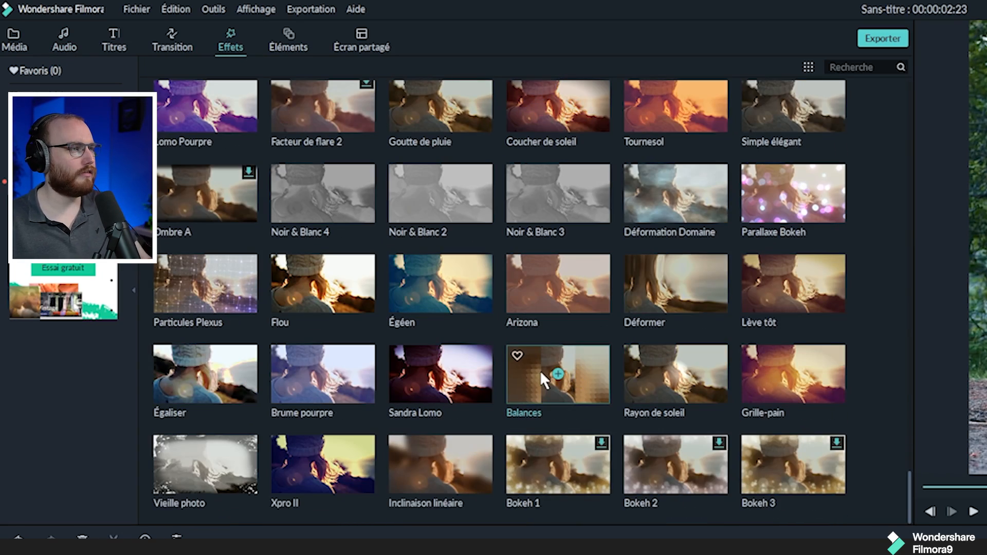
pyautogui.scroll(20, 540, 371)
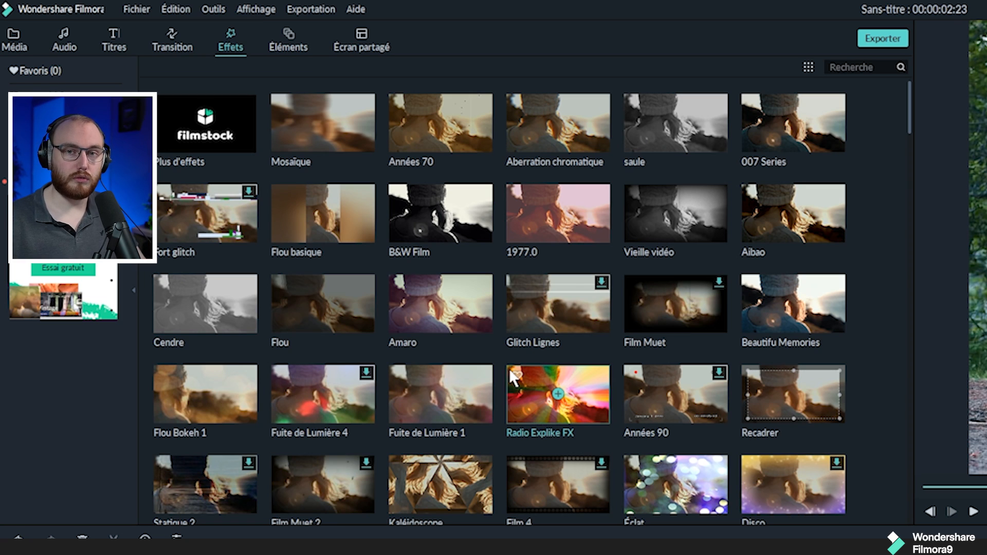
pyautogui.click(286, 33)
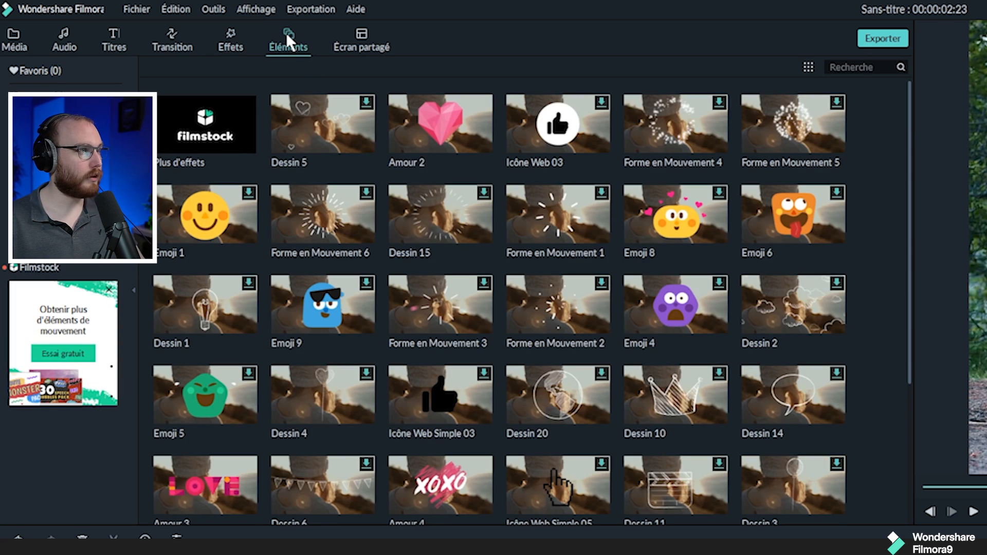
pyautogui.click(158, 43)
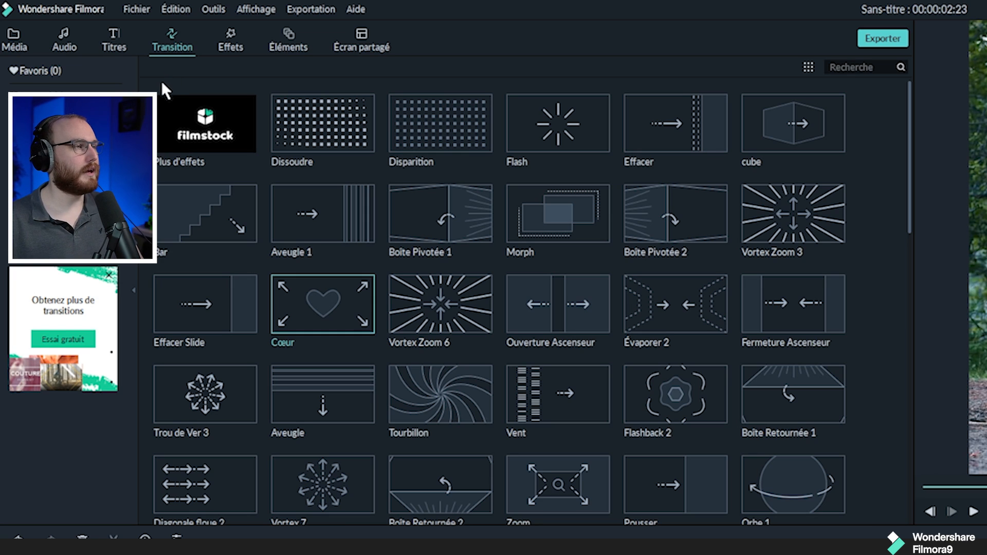
# - Import all eight MKV files from the HolyCube S5 episode 19 folder into the project media
pyautogui.click(15, 44)
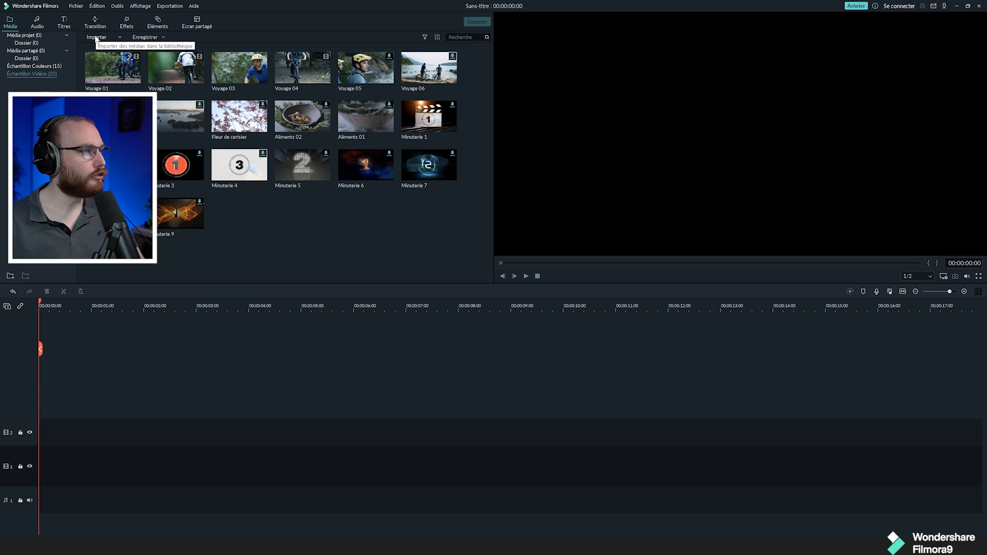
pyautogui.click(96, 38)
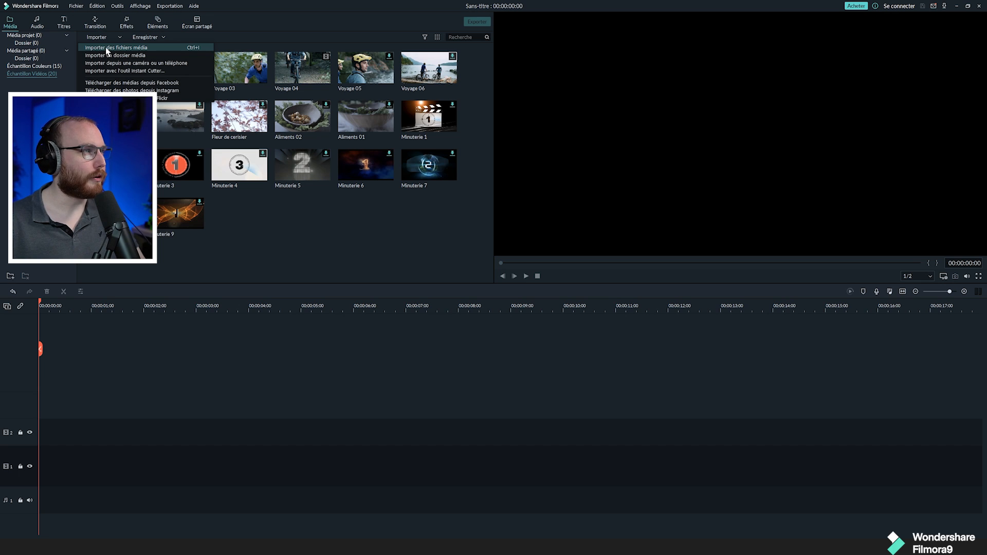
pyautogui.click(107, 51)
pyautogui.moveTo(452, 378); pyautogui.dragTo(495, 252)
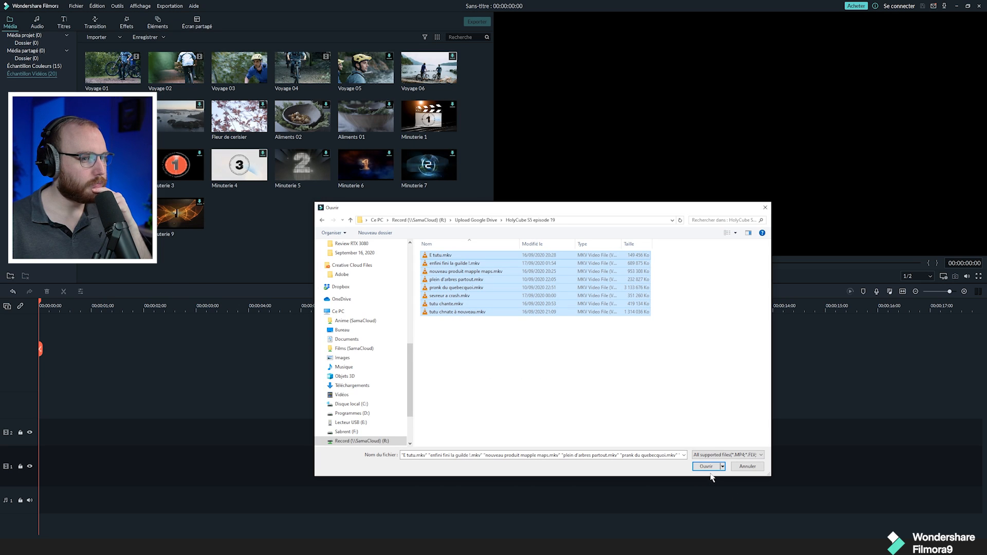
pyautogui.click(707, 468)
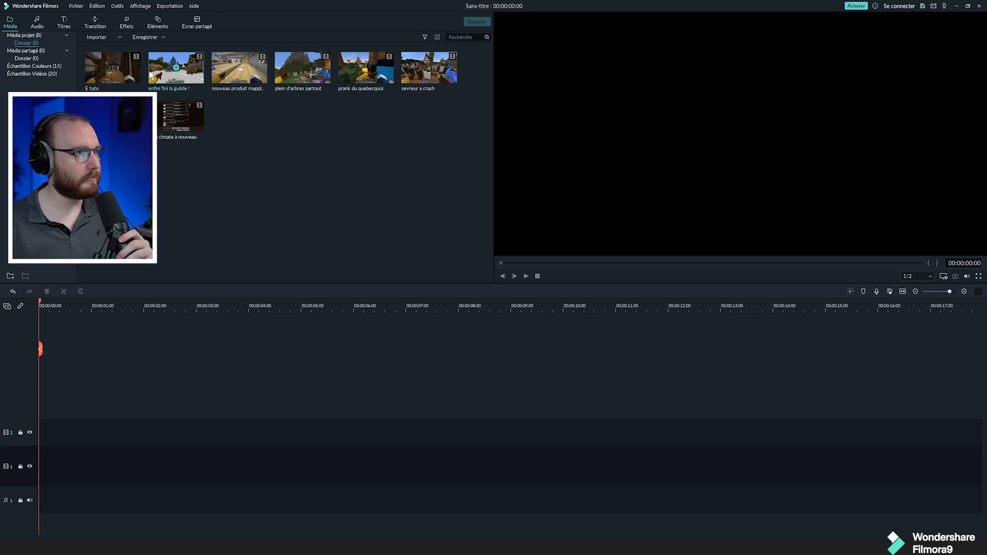
# - Place the E tutu clip at the start of a new track above video track 2, matching the project to 1920 x 1080 60fps
pyautogui.moveTo(121, 73)
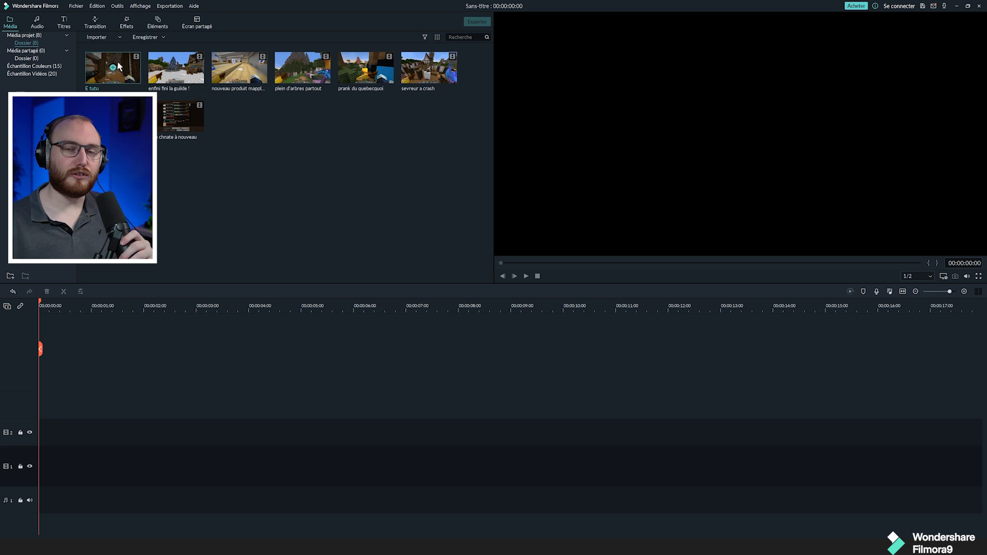
pyautogui.moveTo(121, 66); pyautogui.dragTo(31, 403)
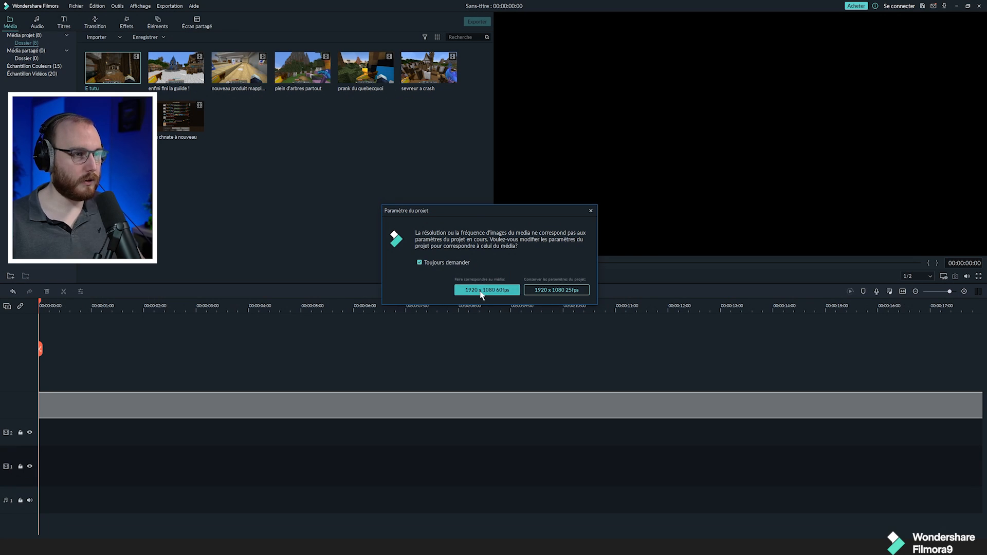
pyautogui.click(487, 290)
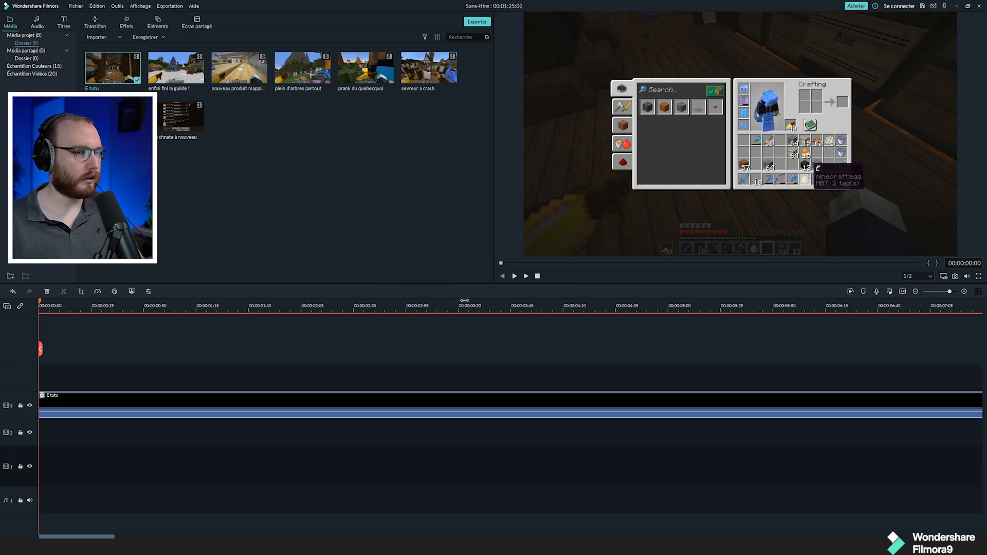
pyautogui.click(309, 338)
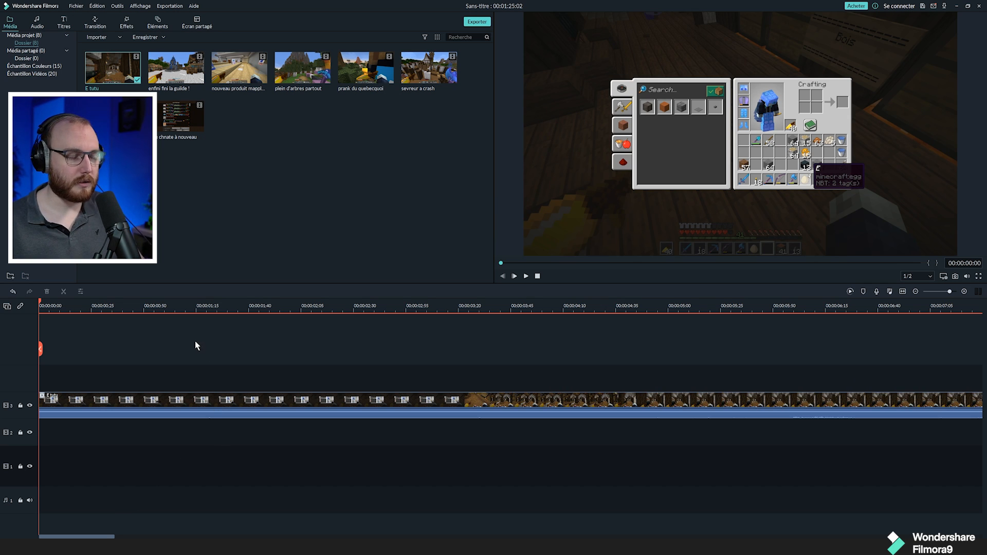
# - Play the beginning of the E tutu clip, then show its whole length on the timeline and place the playhead at 00:00:12:17
pyautogui.press('space')
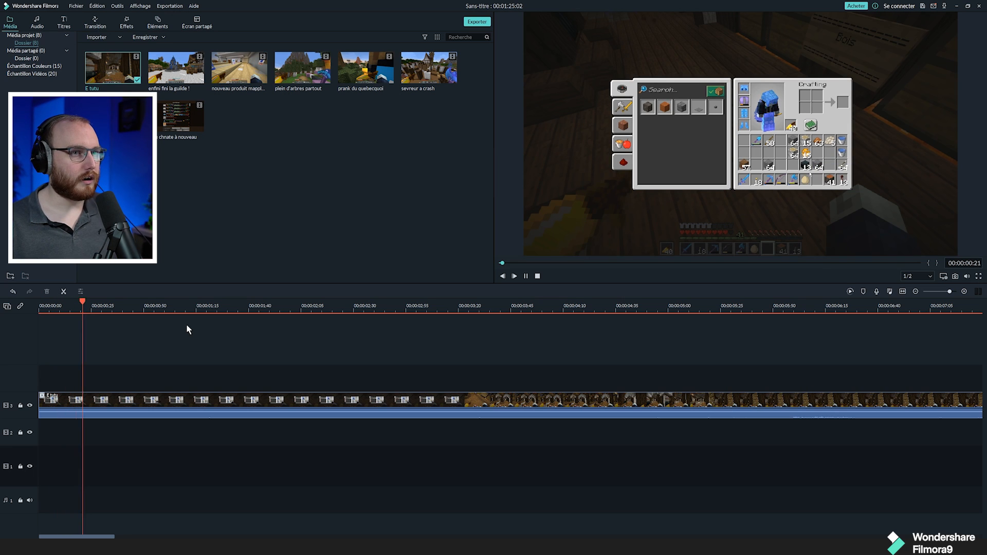
pyautogui.press('space')
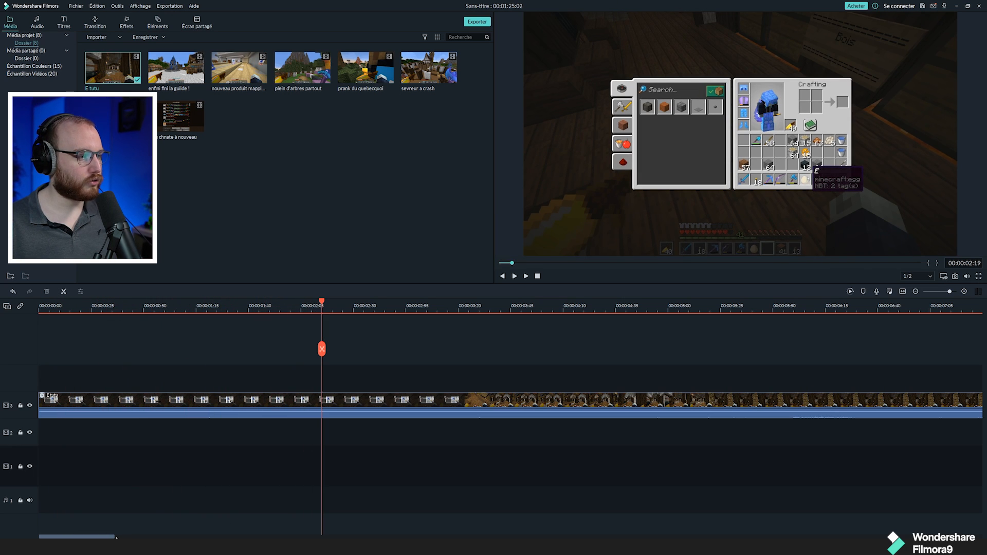
pyautogui.moveTo(322, 305); pyautogui.dragTo(797, 311)
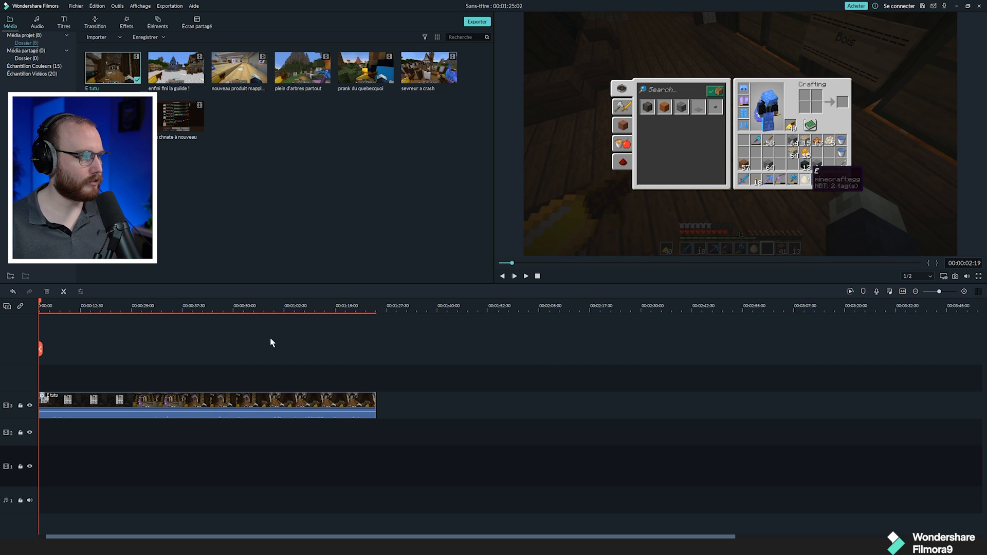
pyautogui.moveTo(56, 307); pyautogui.dragTo(79, 307)
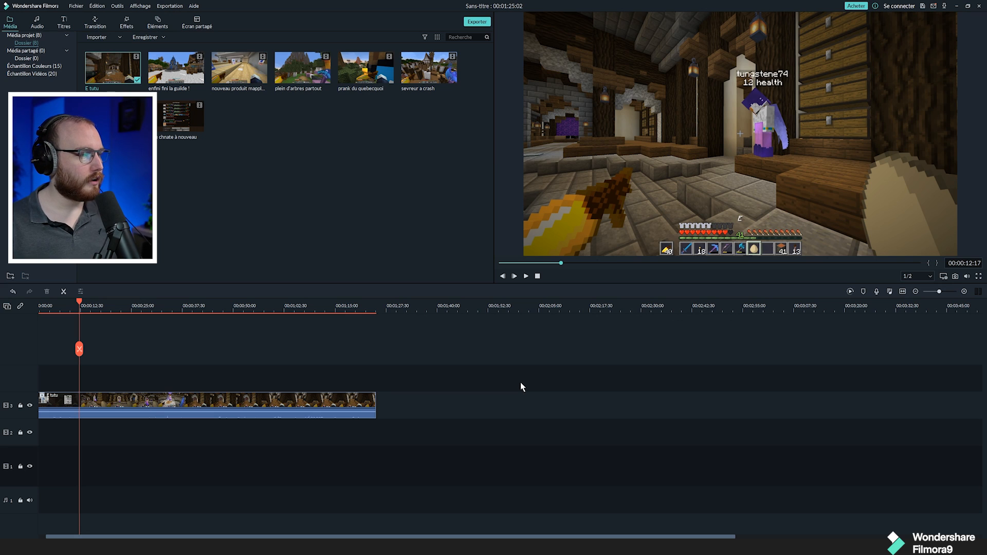
# - Set the preview playback quality to full (Complet) and play short stretches of the E tutu clip before and after the change
pyautogui.press('space')
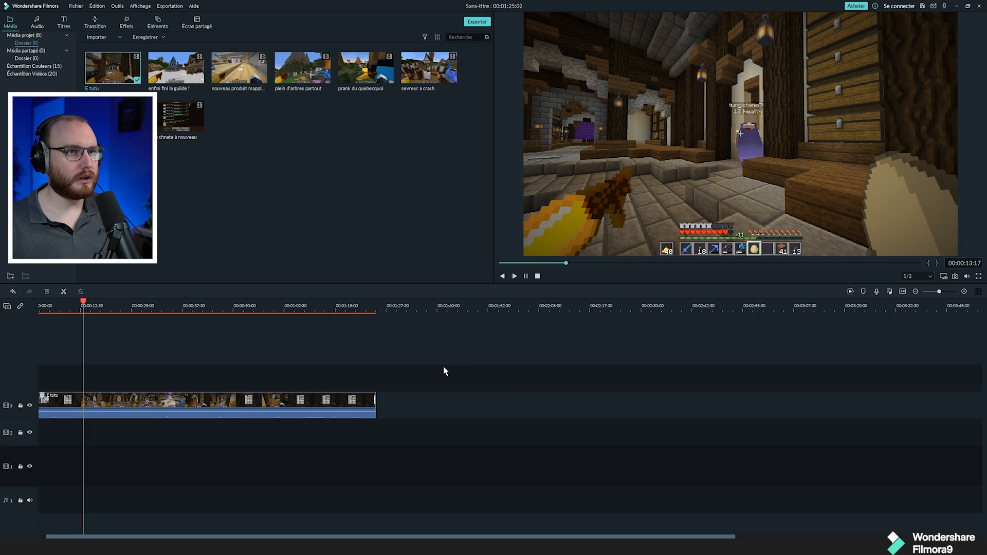
pyautogui.press('space')
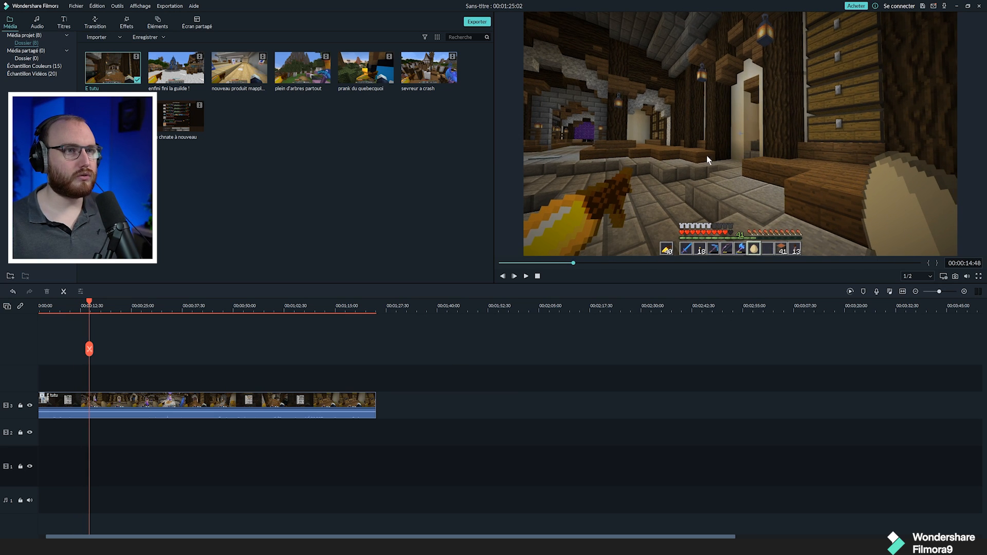
pyautogui.click(922, 279)
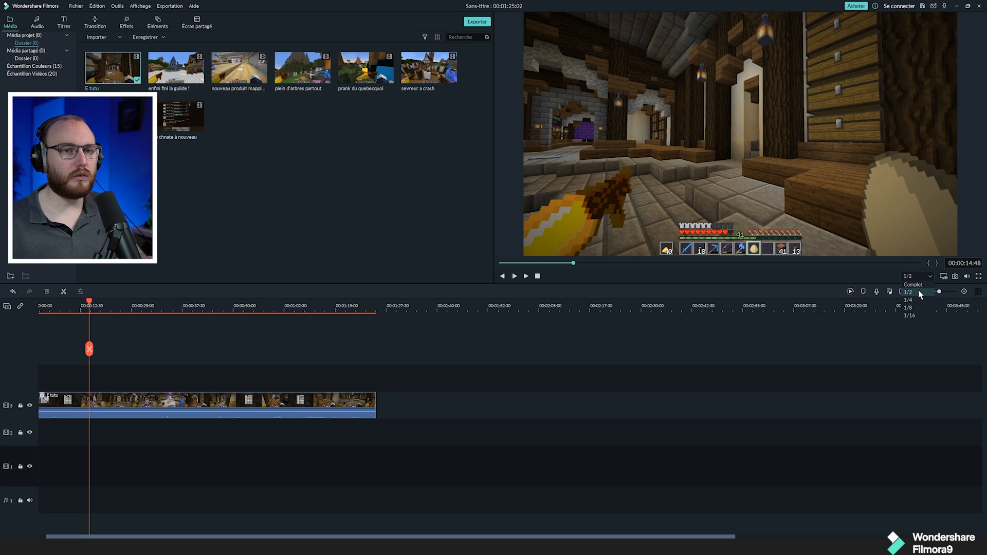
pyautogui.click(913, 284)
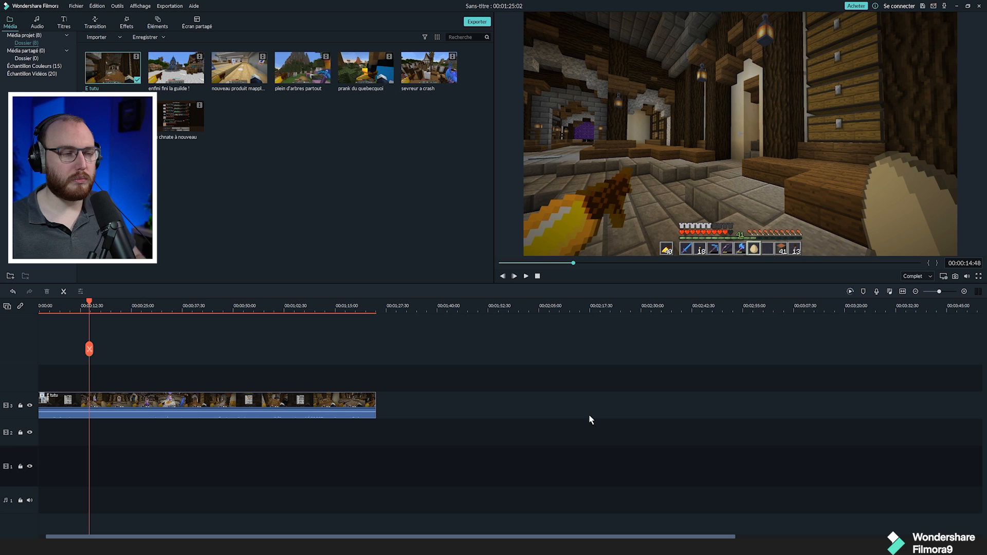
pyautogui.press('space')
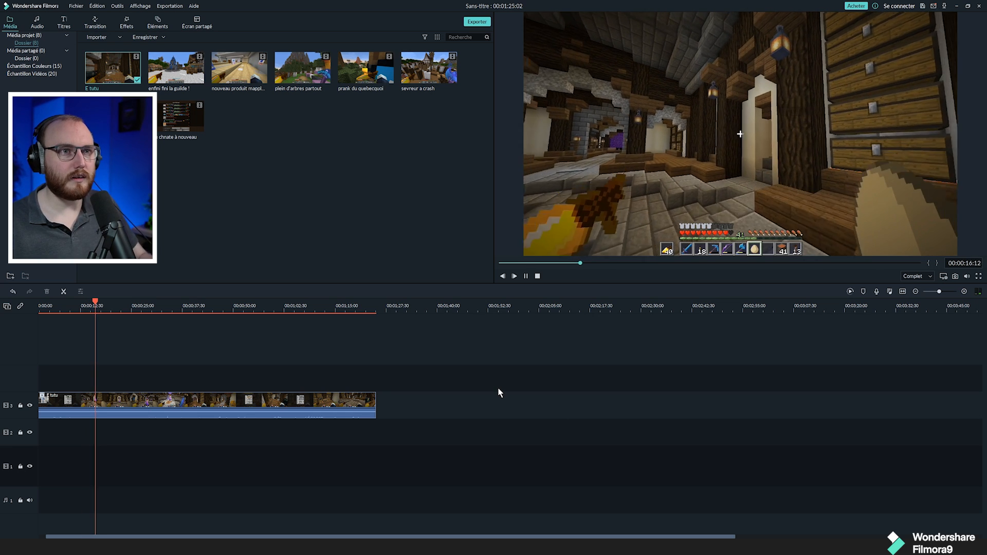
pyautogui.press('space')
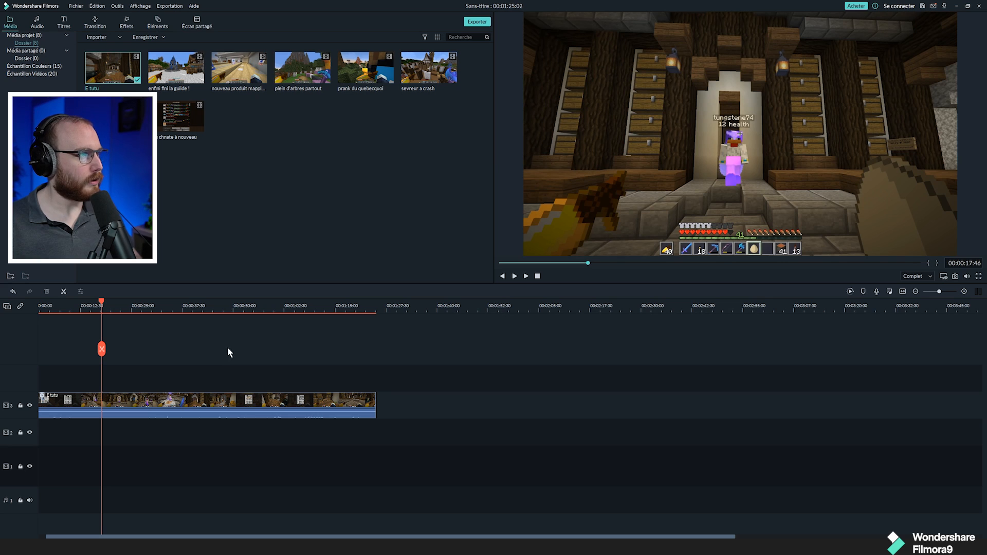
# - Place the "enfin fini la guilde !" clip on track 4 above E tutu, trim about 19 seconds off its start, and play its beginning
pyautogui.moveTo(175, 68); pyautogui.dragTo(152, 383)
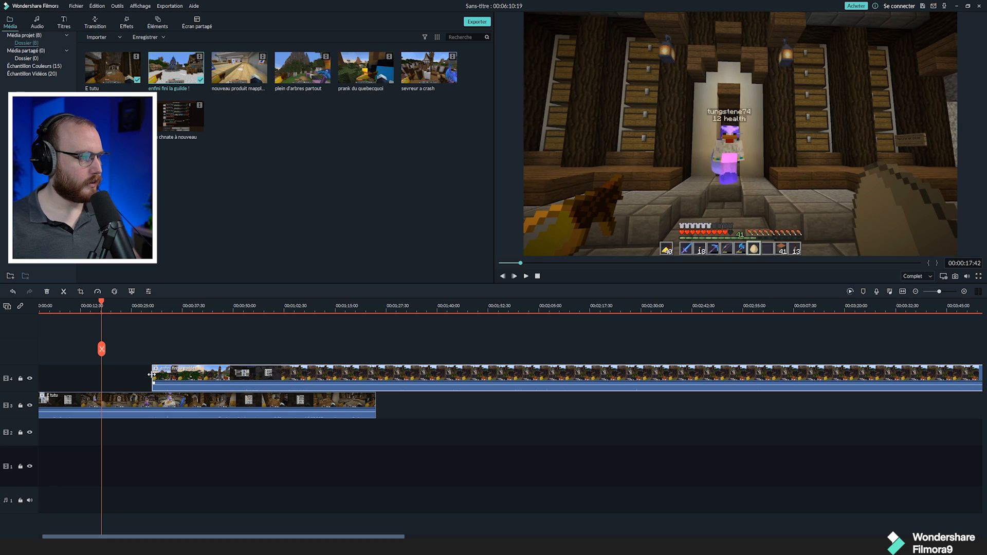
pyautogui.moveTo(152, 374); pyautogui.dragTo(229, 379)
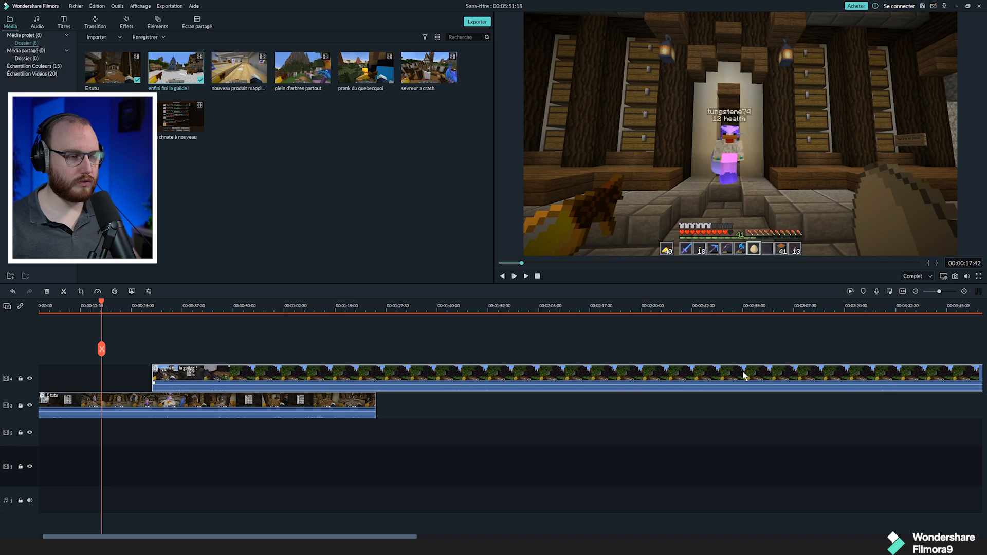
pyautogui.click(150, 312)
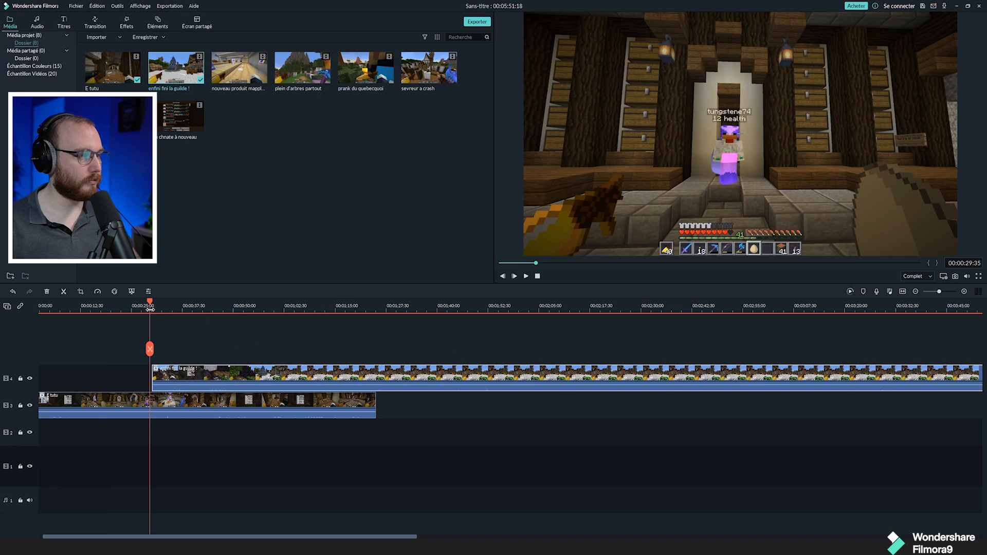
pyautogui.press('space')
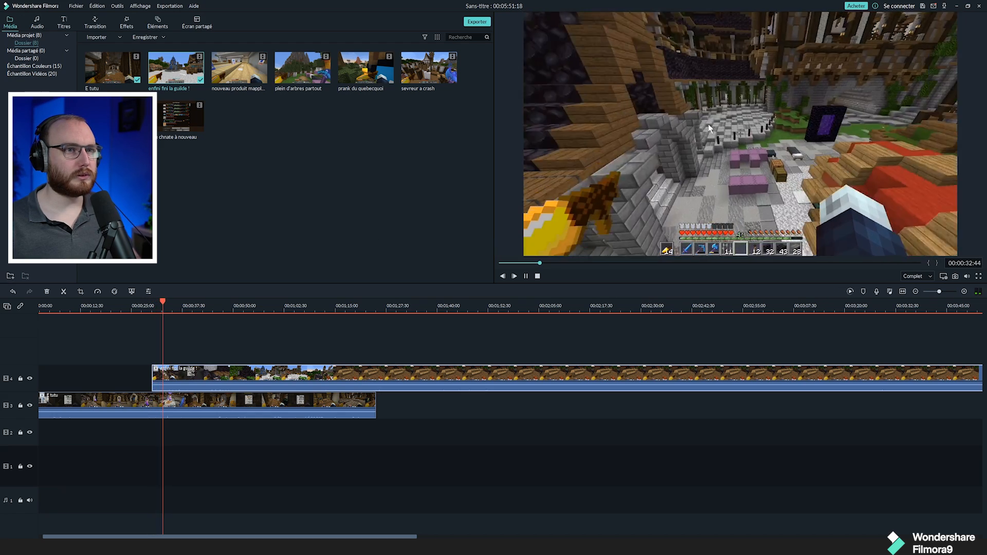
pyautogui.press('space')
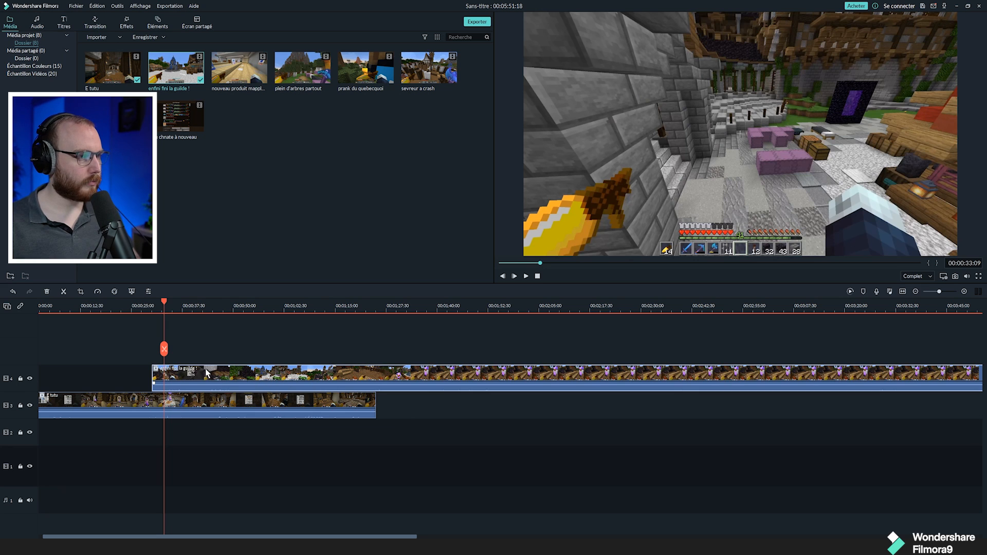
# - Move the "enfin fini la guilde !" clip directly after E tutu on track 3 and add the heart transition at their cut
pyautogui.moveTo(245, 376); pyautogui.dragTo(428, 406)
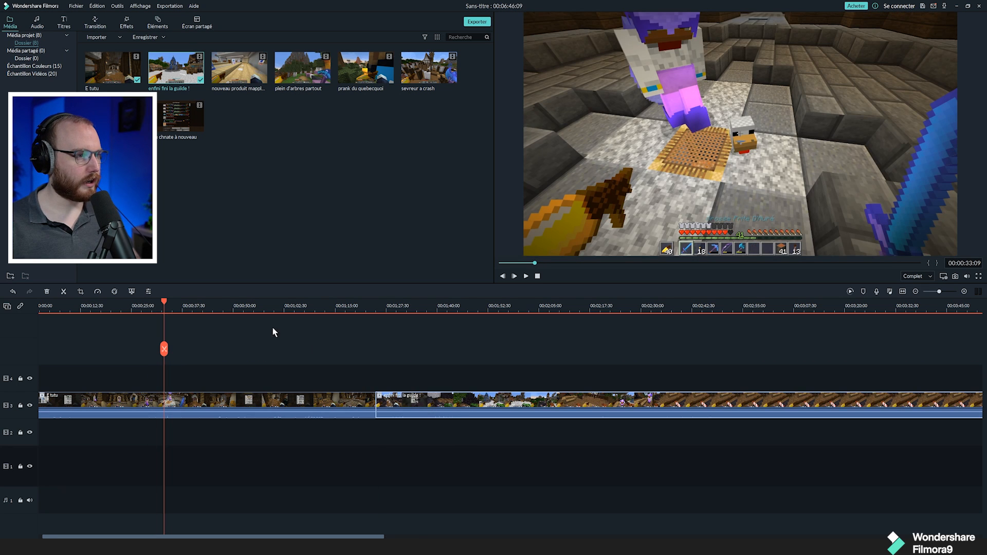
pyautogui.click(238, 311)
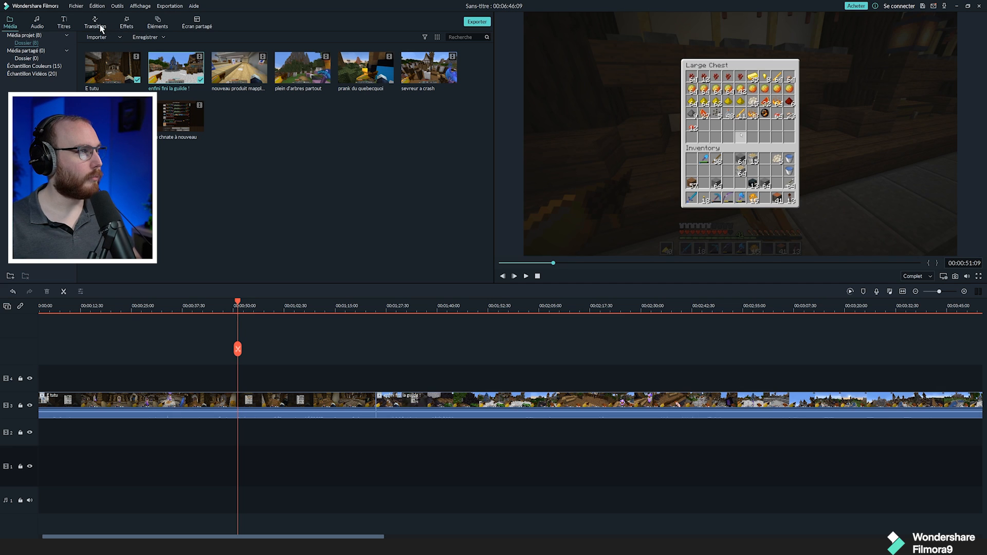
pyautogui.click(100, 28)
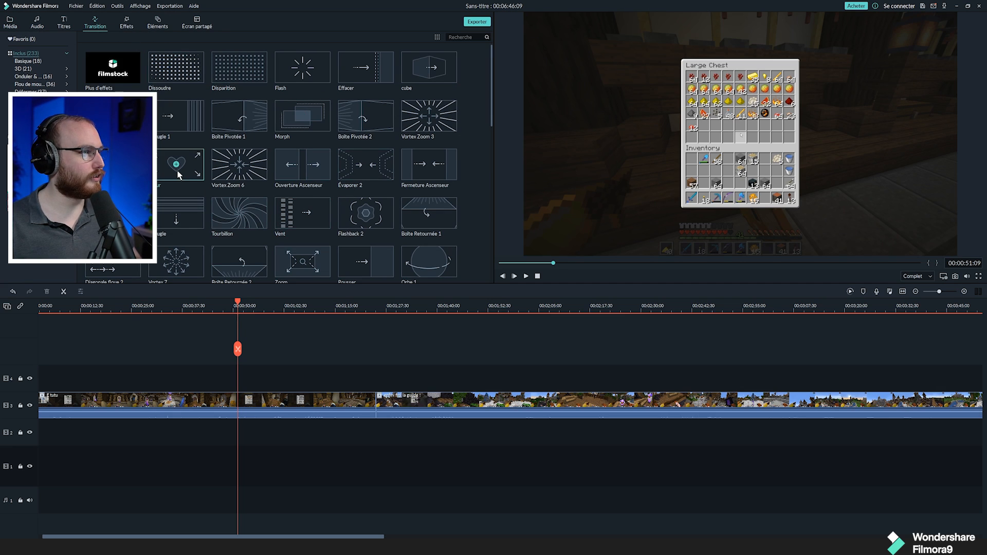
pyautogui.moveTo(177, 169)
pyautogui.mouseDown()
pyautogui.moveTo(404, 335)
pyautogui.moveTo(376, 410)
pyautogui.mouseUp()
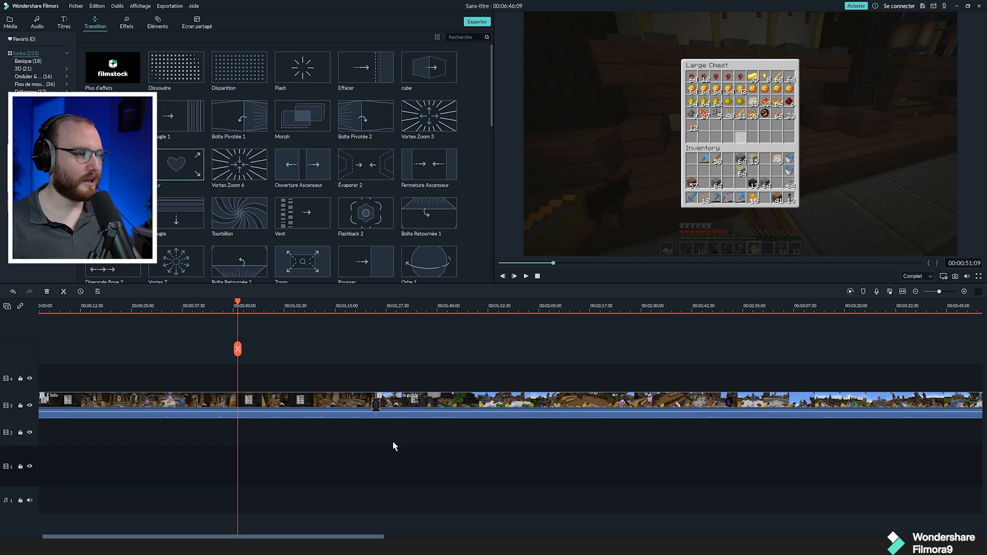
# - Play the timeline across the cut between E tutu and "enfin fini la guilde !" to check the transition
pyautogui.click(361, 307)
pyautogui.press('space')
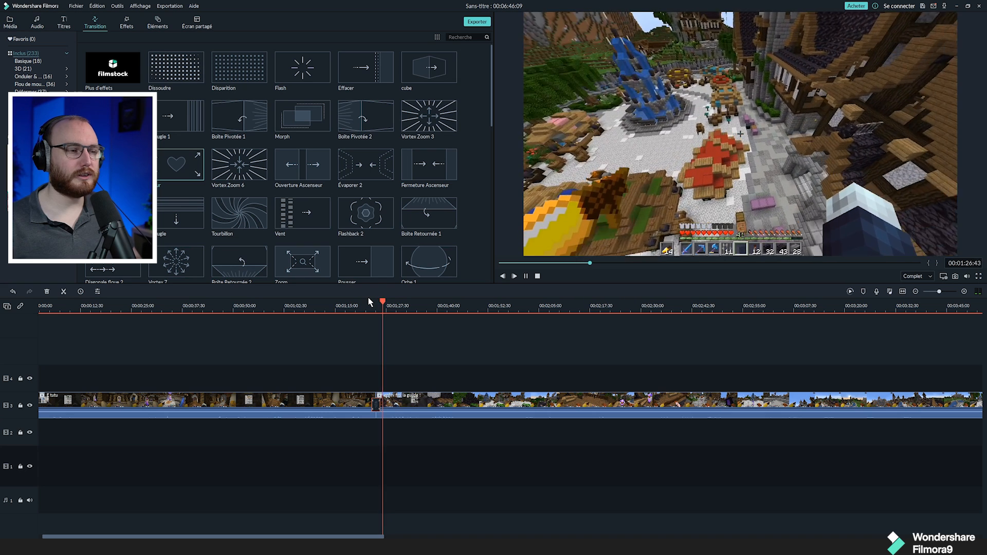
pyautogui.press('space')
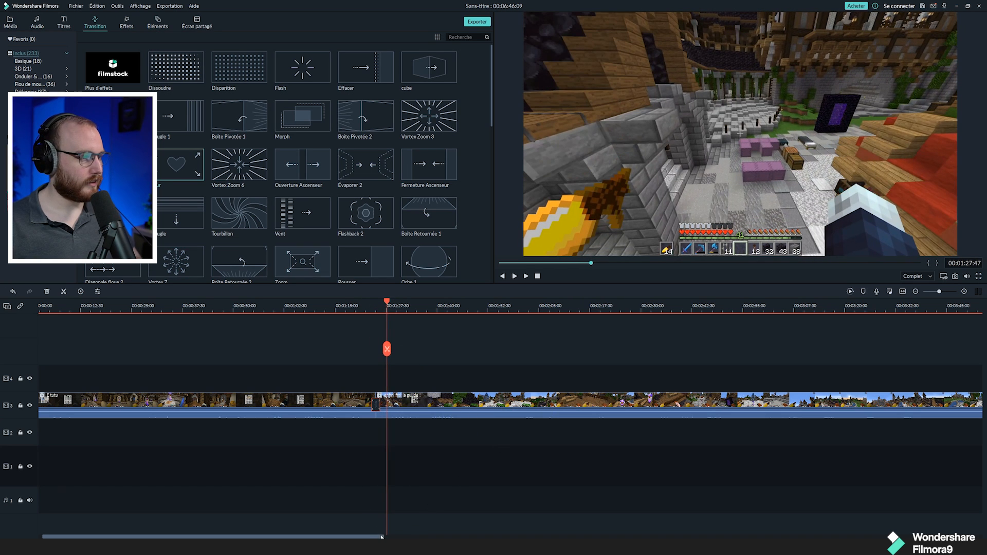
# - Detach the audio of the "enfin fini la guilde !" and E tutu clips onto audio track 1
pyautogui.rightClick(423, 411)
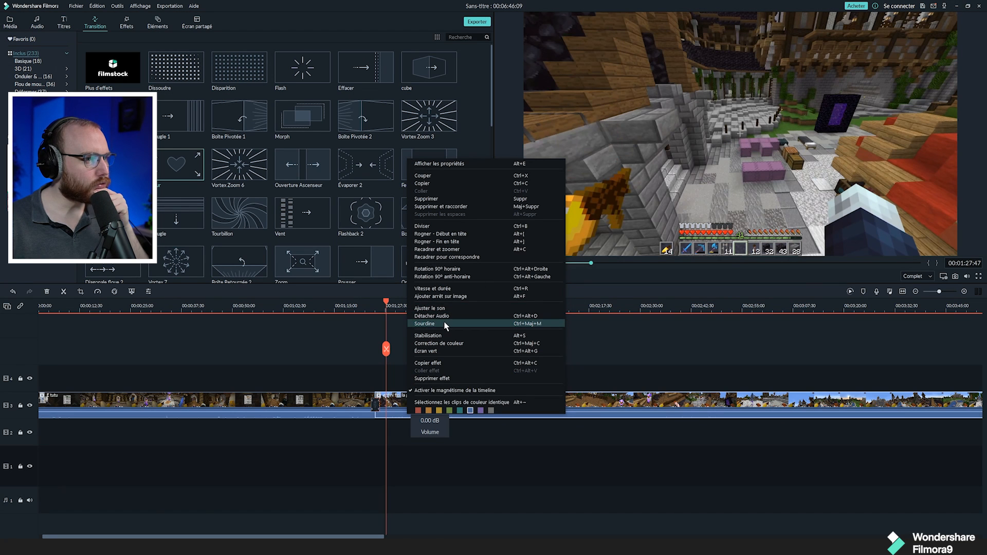
pyautogui.click(443, 316)
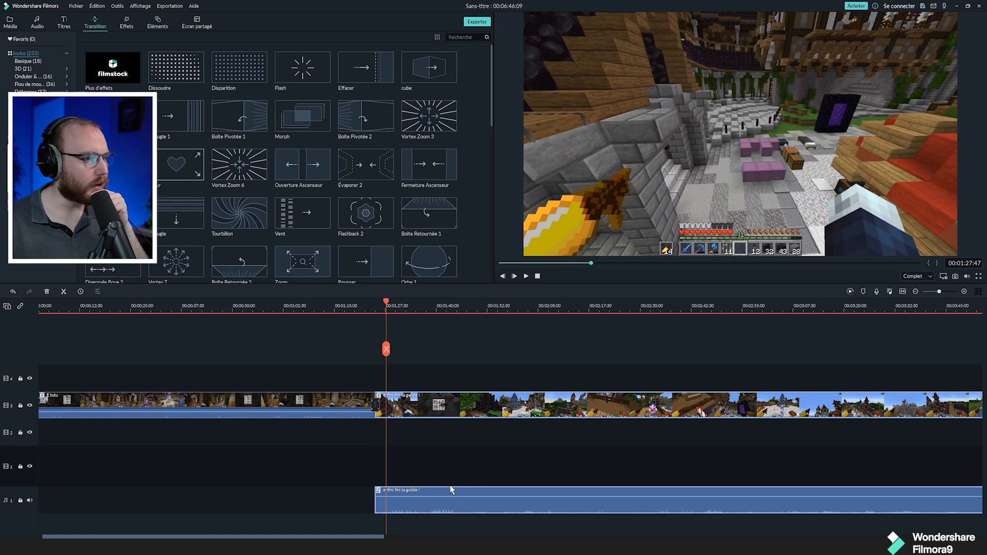
pyautogui.moveTo(428, 496); pyautogui.dragTo(455, 472)
pyautogui.click(329, 410)
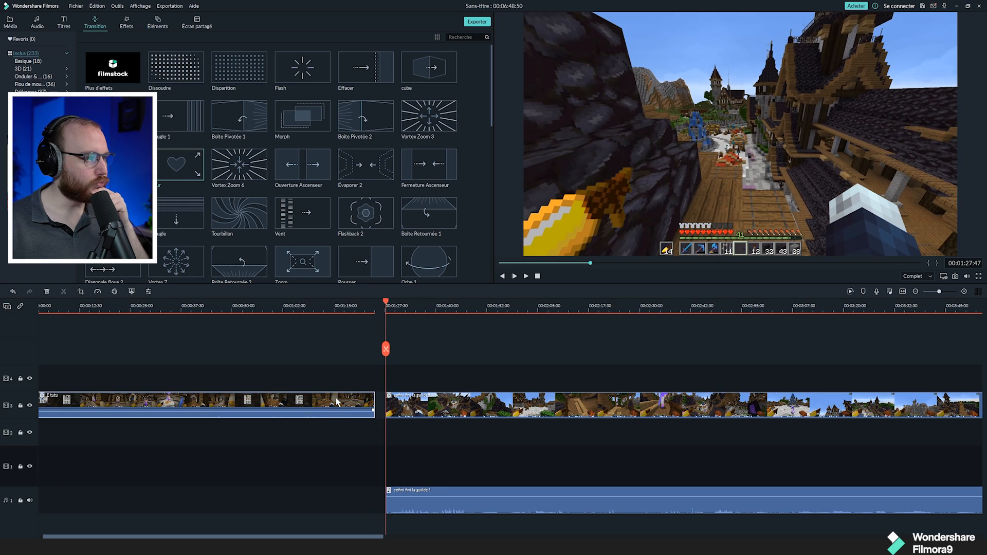
pyautogui.rightClick(338, 402)
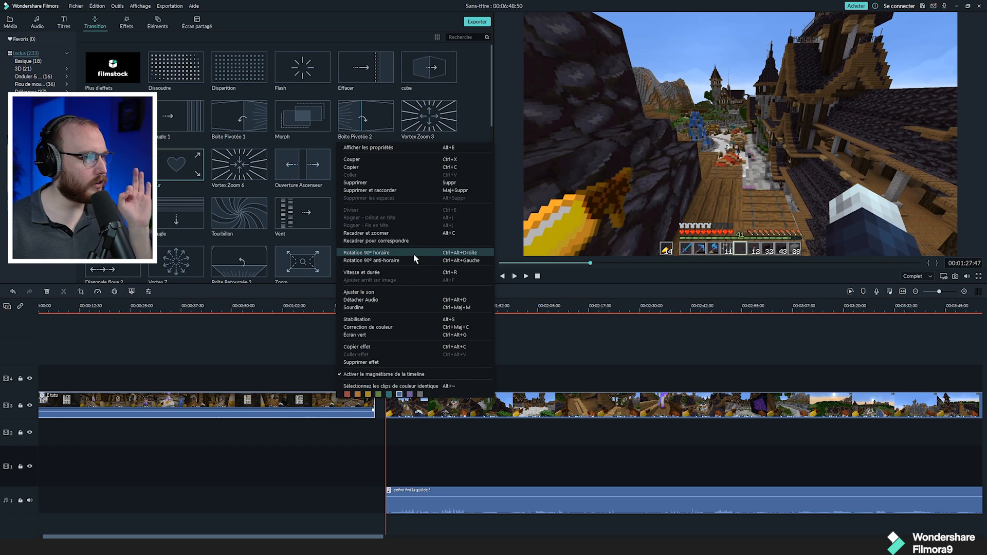
pyautogui.click(373, 300)
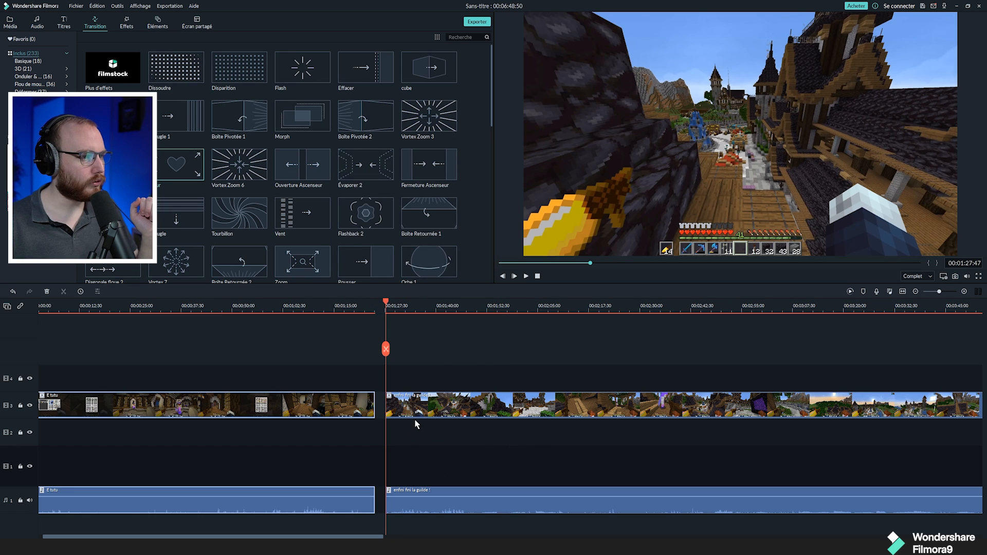
# - Close the gap after E tutu by moving the second clip's video and audio back against it, and restore the transition at the cut
pyautogui.moveTo(427, 408); pyautogui.dragTo(417, 408)
pyautogui.moveTo(414, 491); pyautogui.dragTo(455, 497)
pyautogui.moveTo(248, 251)
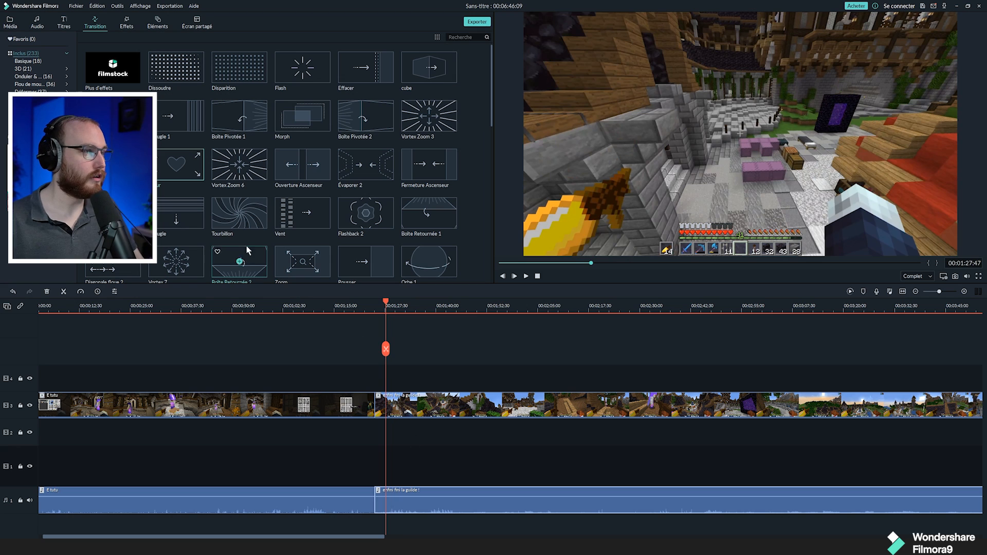
pyautogui.click(373, 398)
pyautogui.click(374, 403)
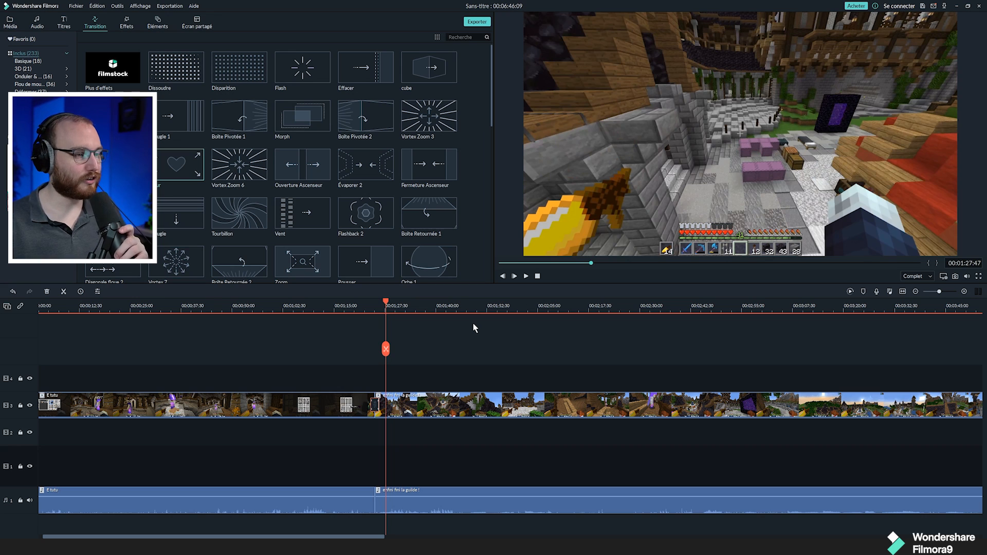
# - Delete the detached audio of "enfin fini la guilde !" from audio track 1 and play across the transition
pyautogui.click(367, 306)
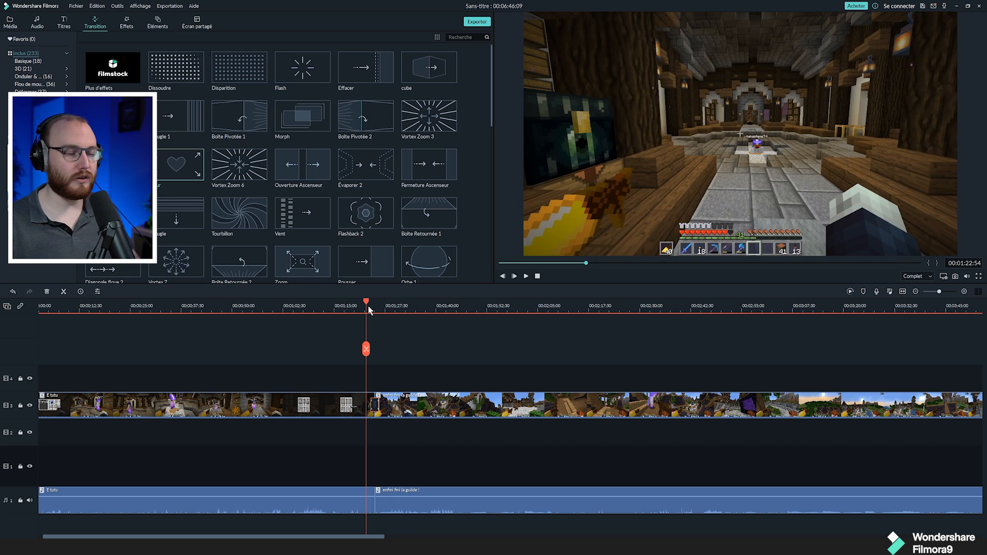
pyautogui.press('space')
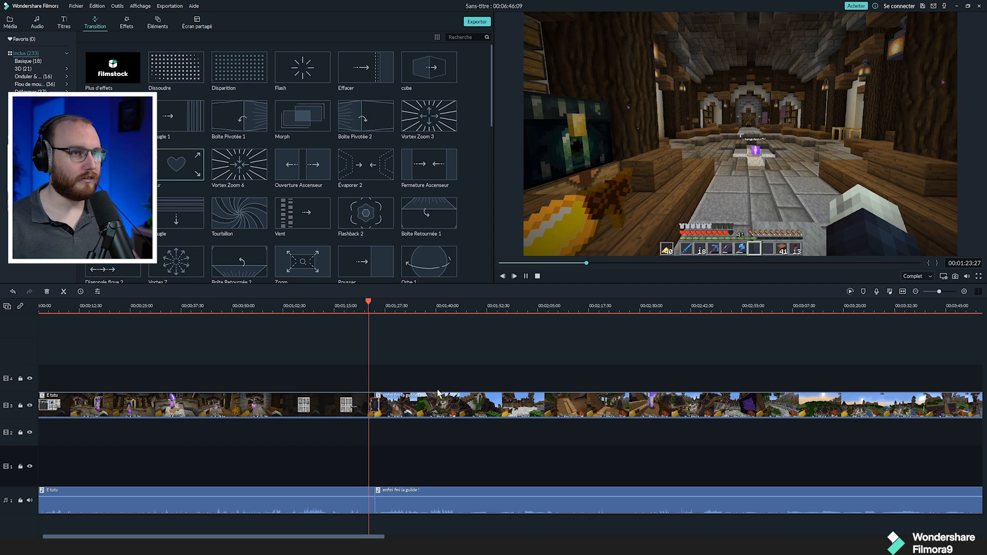
pyautogui.click(422, 501)
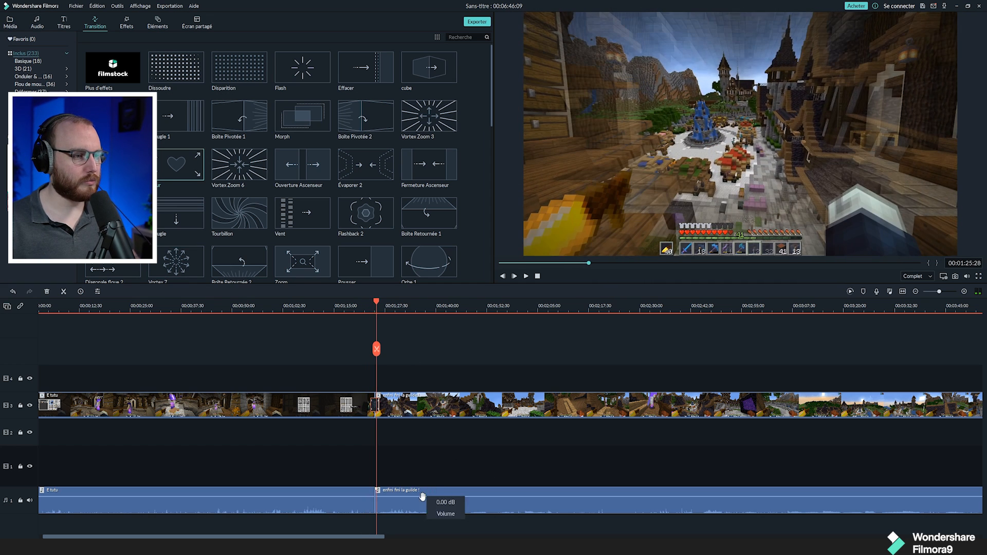
pyautogui.press('Delete')
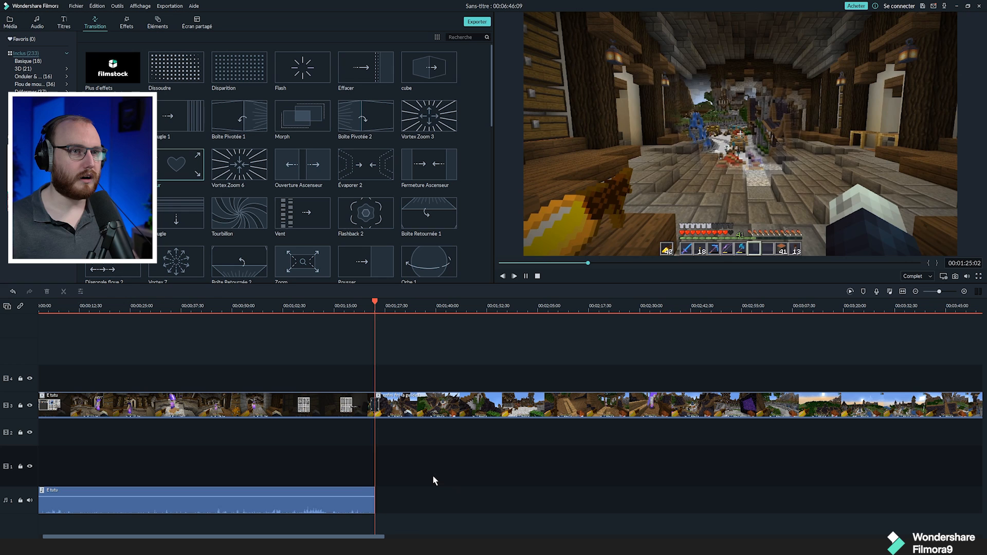
pyautogui.press('space')
pyautogui.press('space')
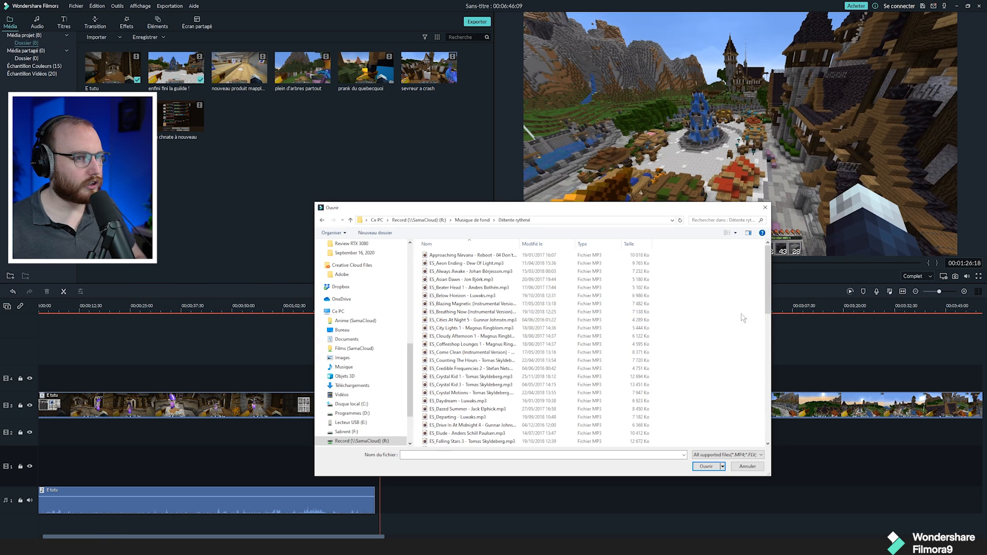
# - Import the first ten MP3 files from the Détente rythmé folder and place "ES_Aeon Ending - Dew Of Light" directly after E tutu's audio
pyautogui.moveTo(716, 328); pyautogui.dragTo(470, 244)
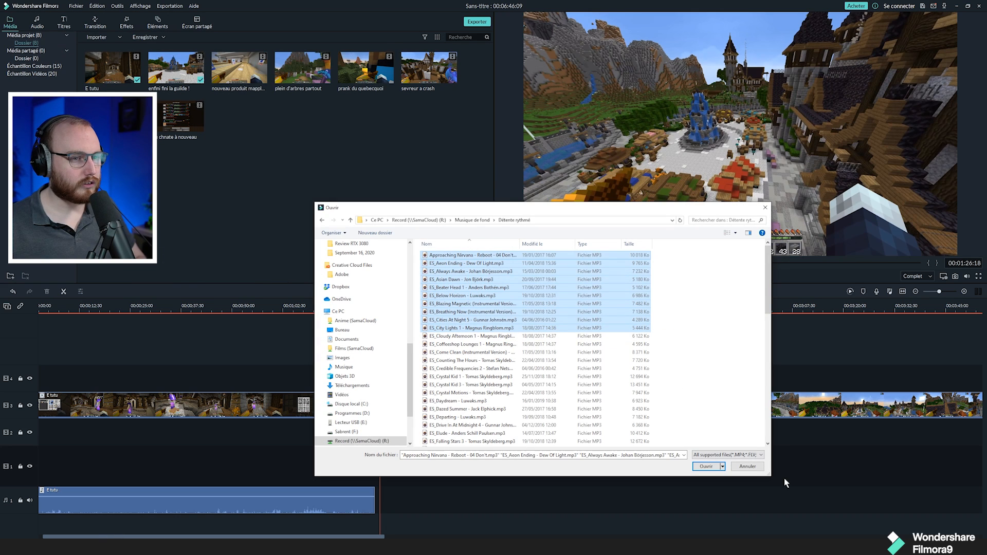
pyautogui.click(706, 466)
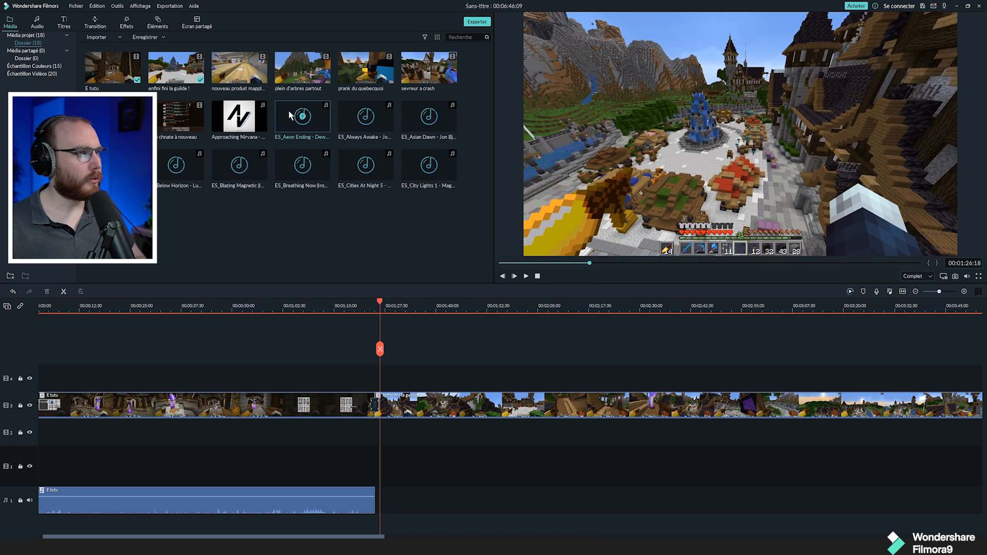
pyautogui.moveTo(291, 116); pyautogui.dragTo(376, 458)
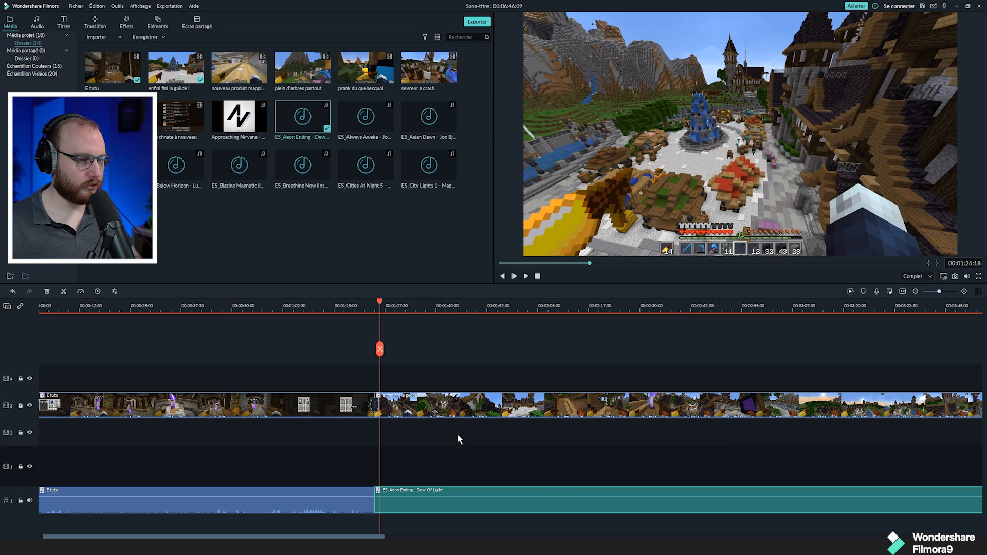
# - Open the sound adjustment settings of the "ES_Aeon Ending - Dew Of Light" clip and set its fade-in to 17.22 s
pyautogui.moveTo(399, 309); pyautogui.dragTo(309, 298)
pyautogui.rightClick(409, 502)
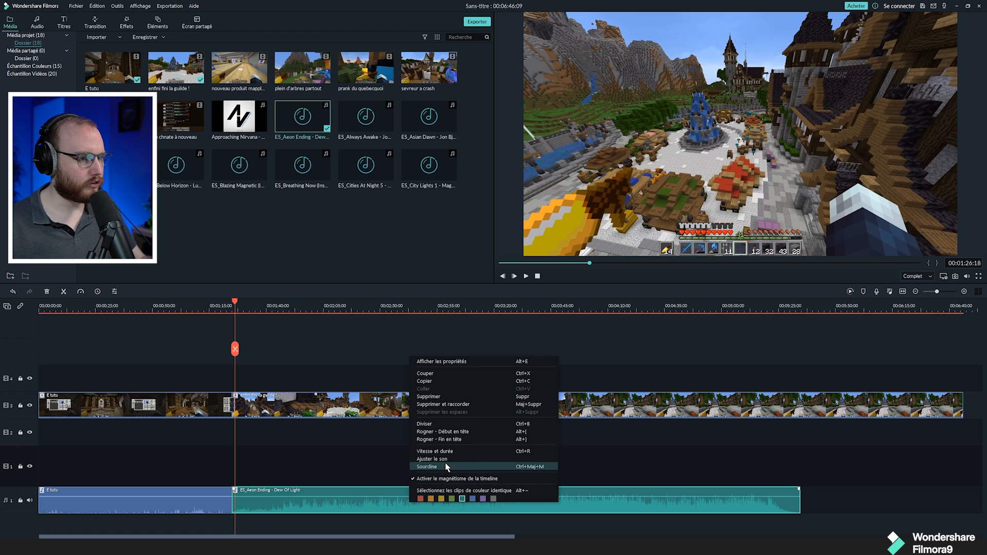
pyautogui.click(432, 459)
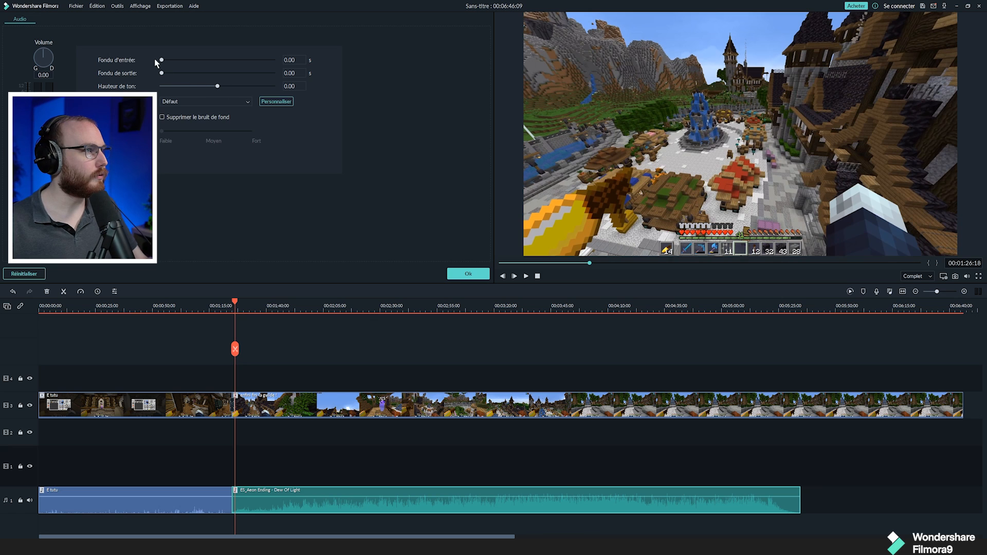
pyautogui.moveTo(162, 60); pyautogui.dragTo(170, 62)
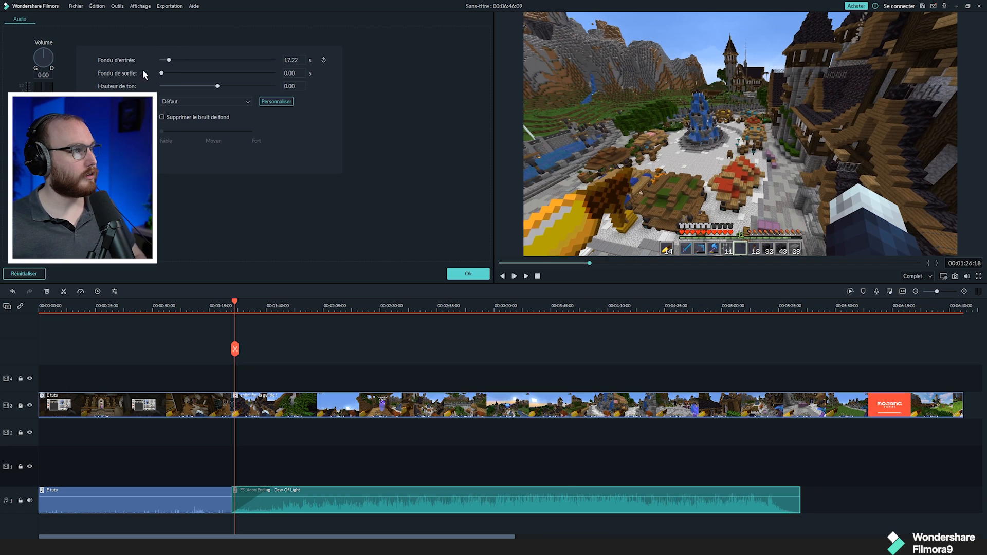
# - Set the "ES_Aeon Ending - Dew Of Light" clip's fade-out to 42.18 s and its pitch to -12.00
pyautogui.moveTo(161, 73); pyautogui.dragTo(180, 73)
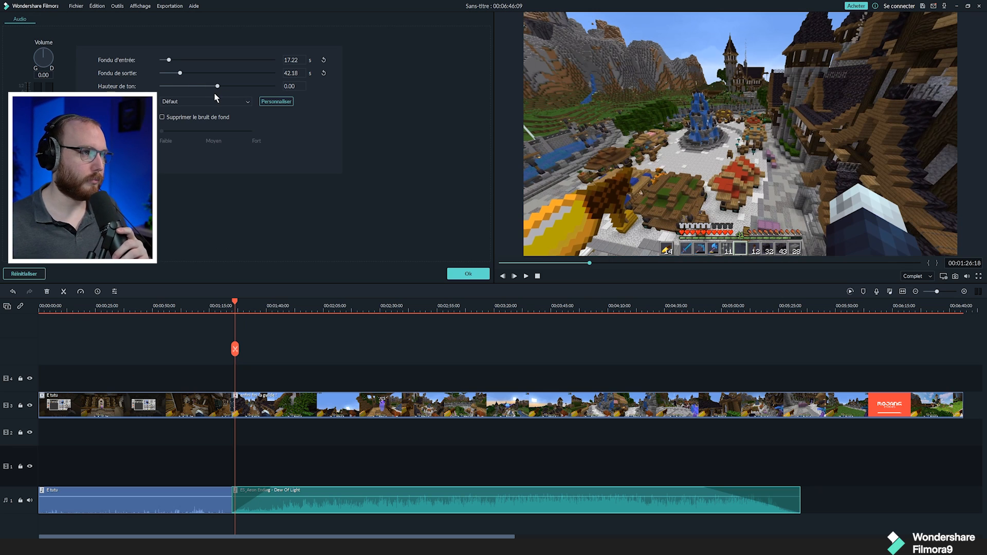
pyautogui.moveTo(217, 87); pyautogui.dragTo(202, 87)
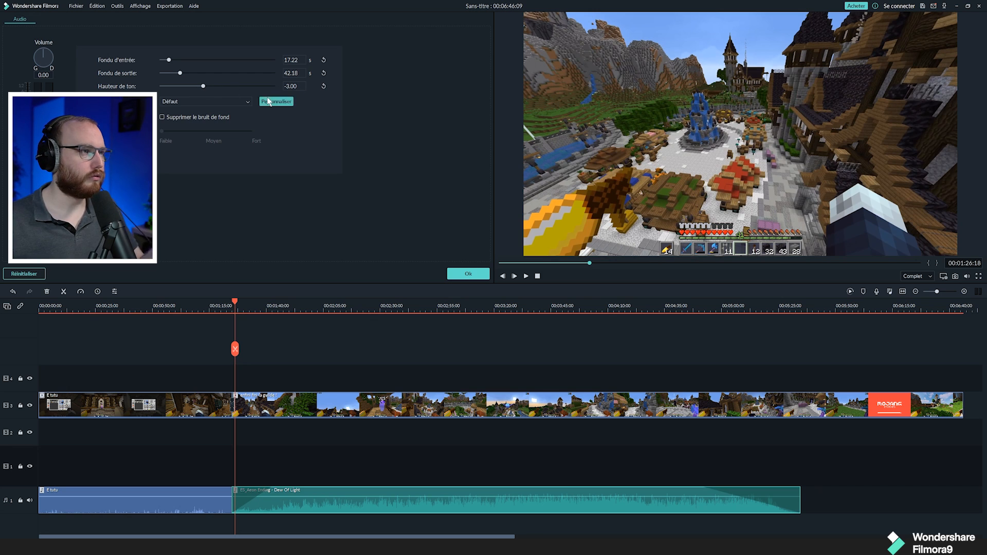
pyautogui.moveTo(203, 87); pyautogui.dragTo(154, 87)
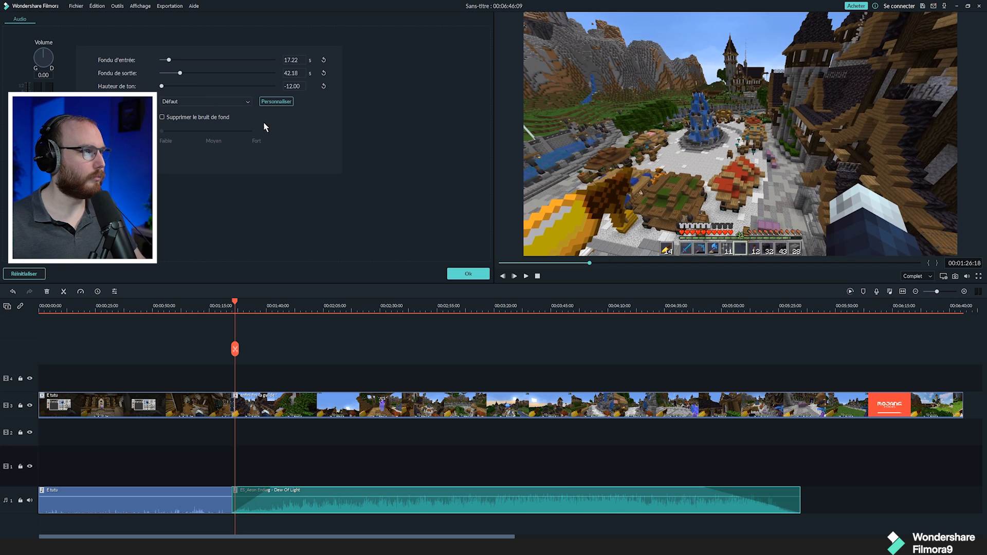
# - Play the music clip from its fade-in, then around 01:55, 04:45 and 05:27 to hear the fades and pitch
pyautogui.press('space')
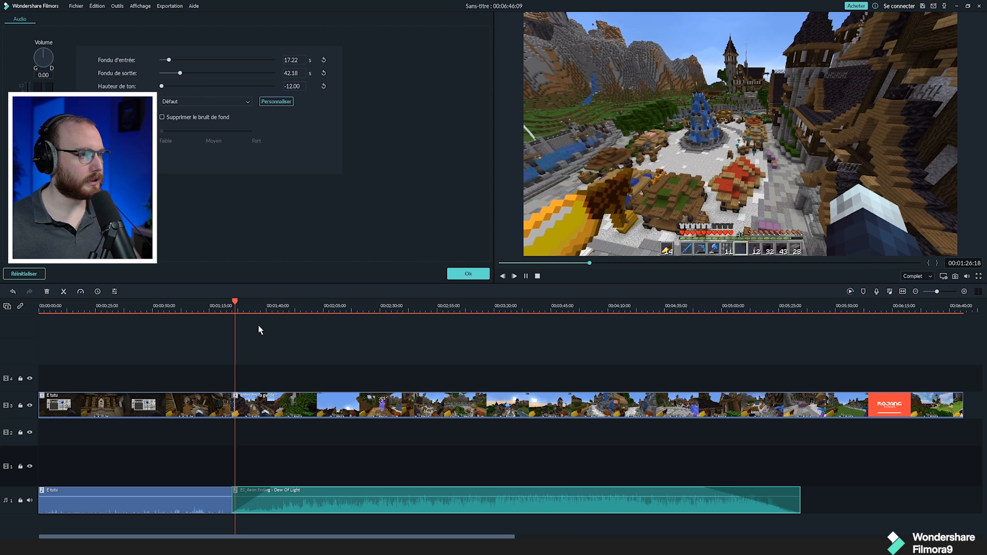
pyautogui.click(294, 304)
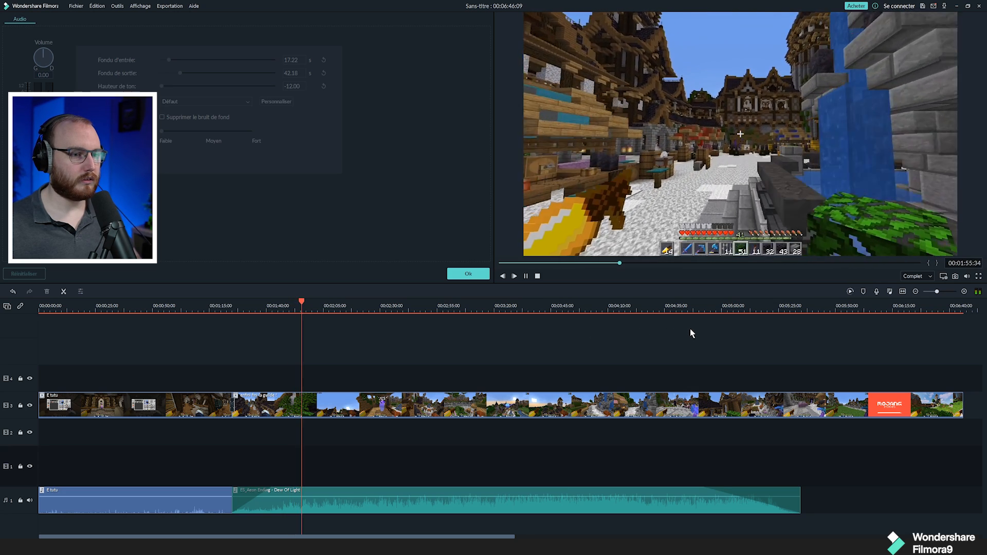
pyautogui.press('space')
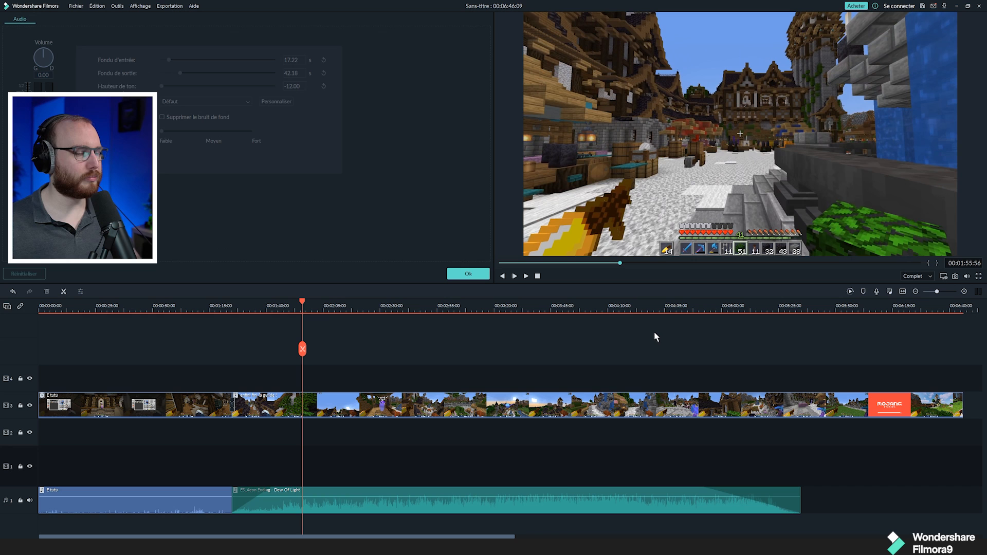
pyautogui.click(693, 311)
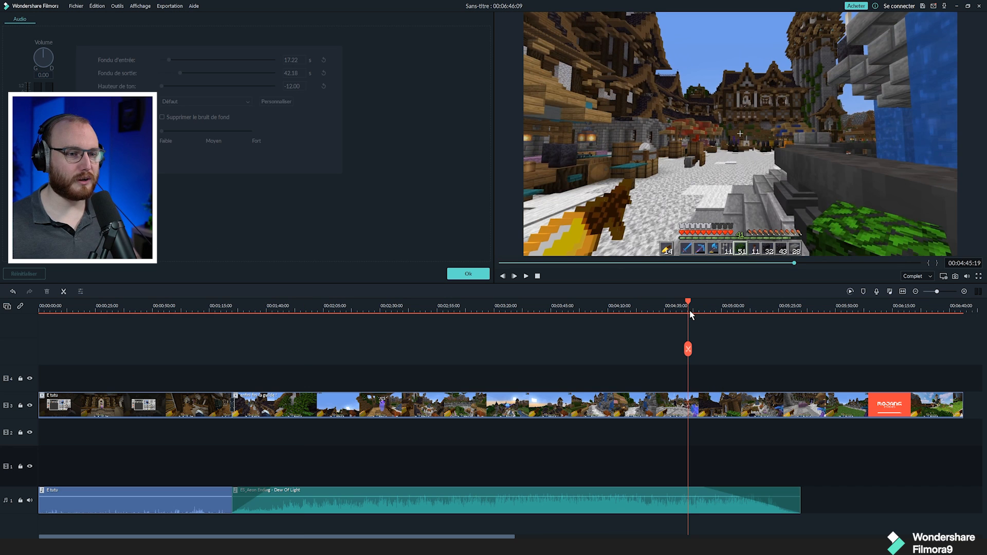
pyautogui.press('space')
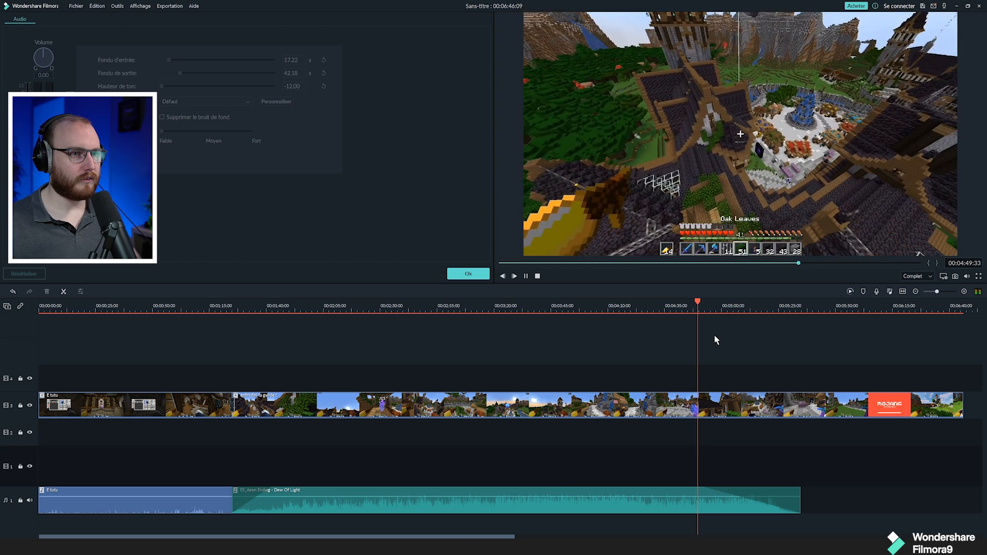
pyautogui.click(779, 306)
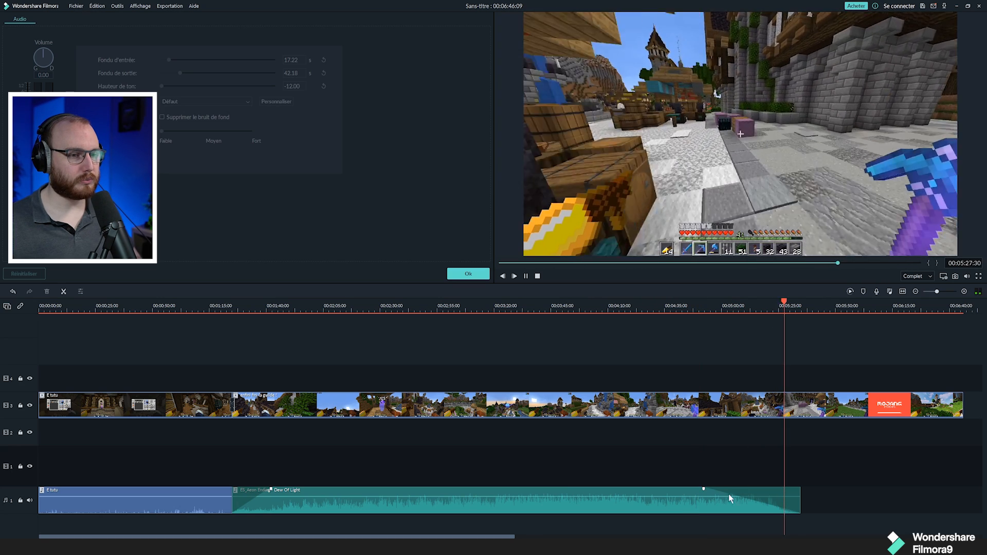
pyautogui.press('space')
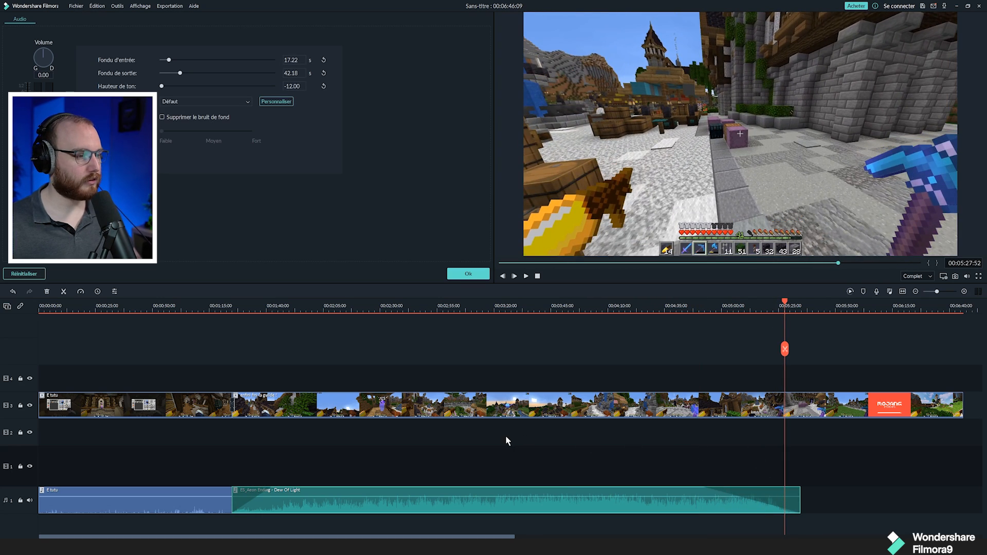
# - Lower the volume of "ES_Aeon Ending - Dew Of Light" to about -17.9 dB on the timeline, playing from about 03:07 to check the level
pyautogui.moveTo(489, 497)
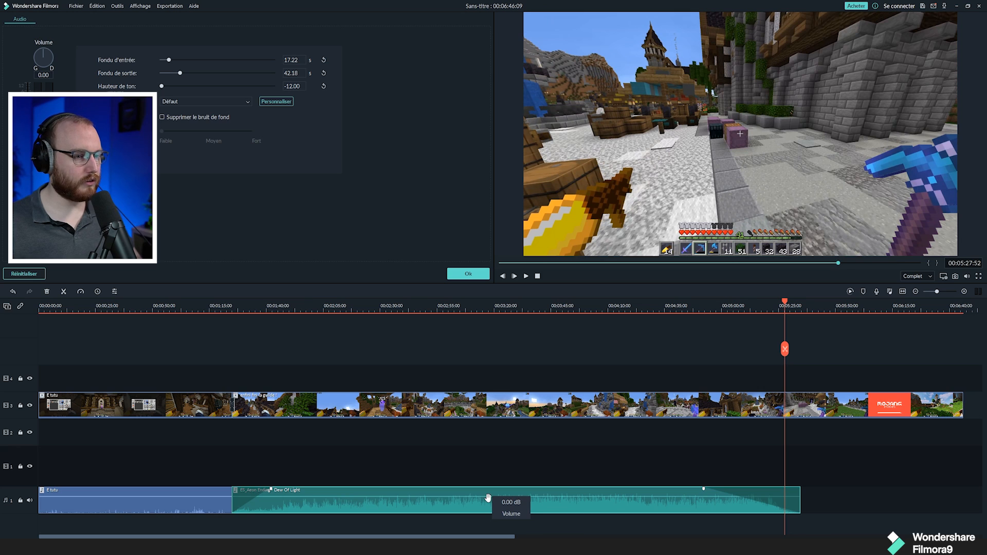
pyautogui.moveTo(489, 498); pyautogui.dragTo(489, 500)
pyautogui.click(466, 311)
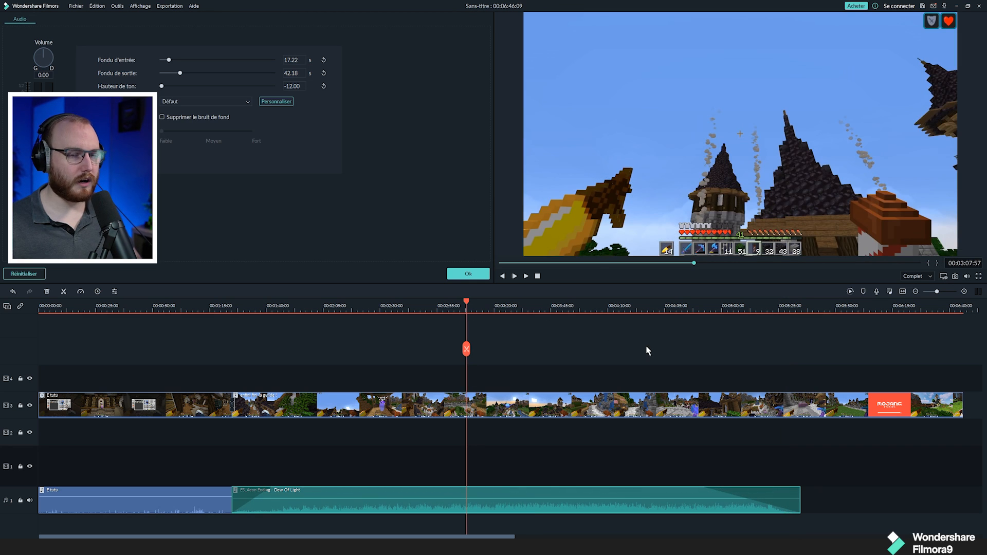
pyautogui.press('space')
pyautogui.moveTo(489, 498); pyautogui.dragTo(486, 501)
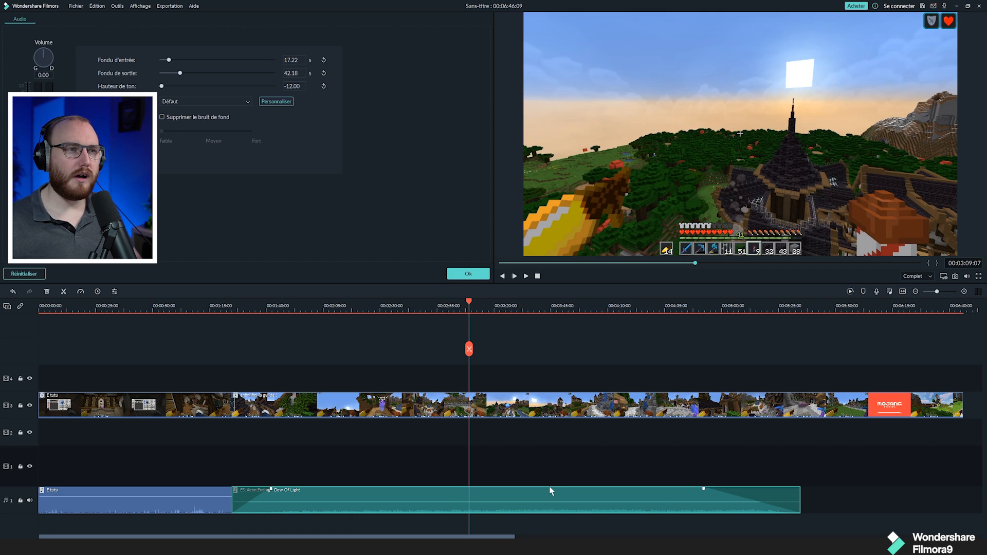
pyautogui.press('space')
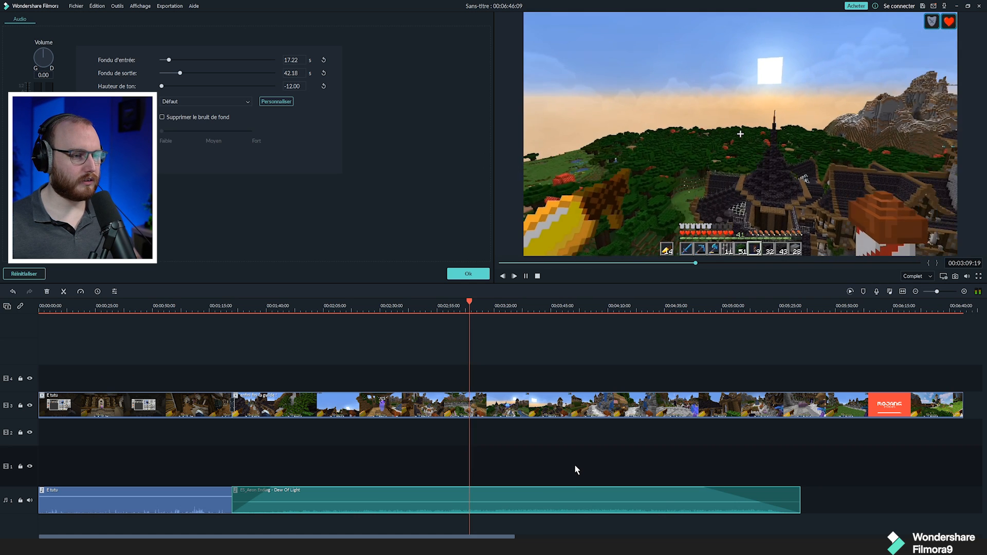
# - Move E tutu and the second video clip from video track 3 down to video track 1, keeping their timing
pyautogui.click(108, 407)
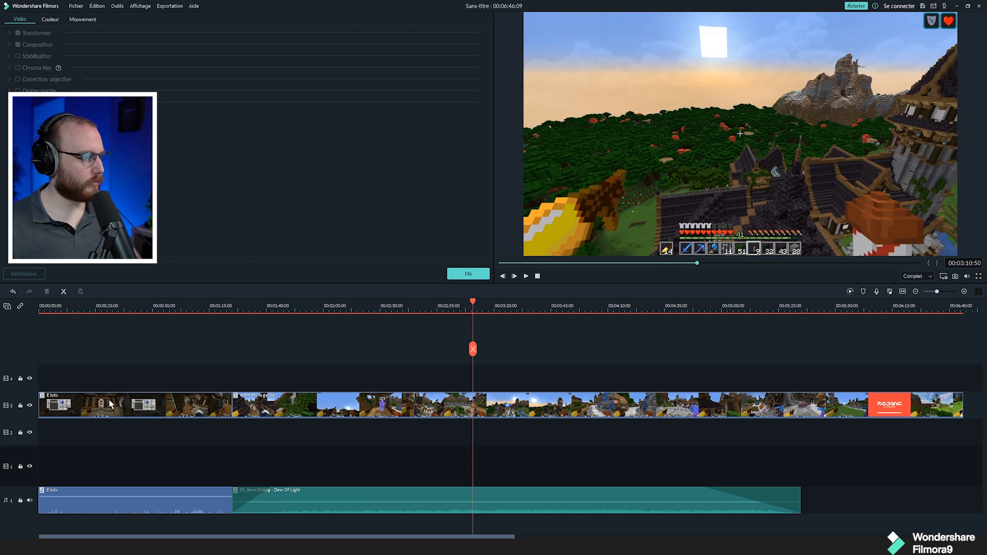
pyautogui.moveTo(109, 404); pyautogui.dragTo(110, 463)
pyautogui.moveTo(255, 407); pyautogui.dragTo(278, 458)
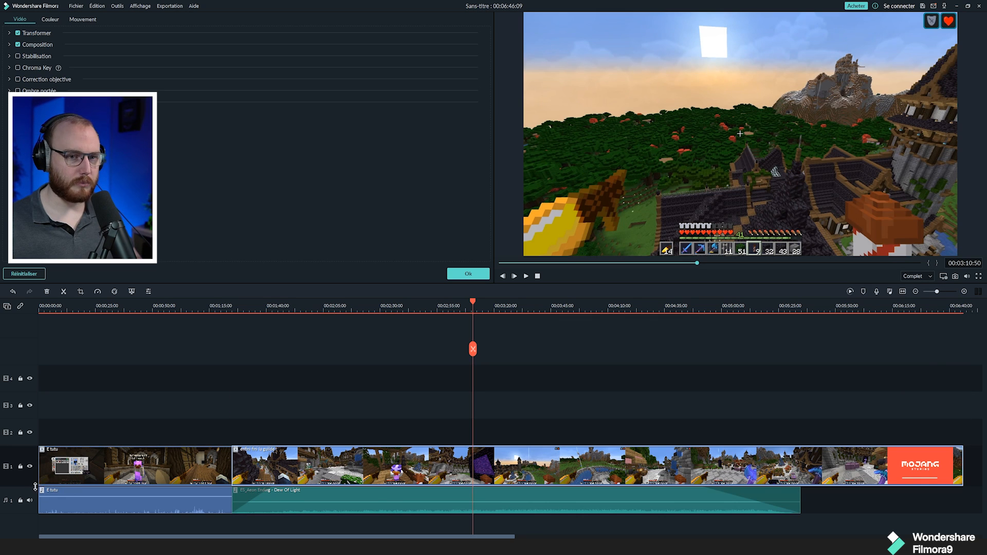
# - Enlarge the height of audio track 1 and move the music clip to the start of audio track 2, beneath E tutu's audio
pyautogui.moveTo(25, 487); pyautogui.dragTo(23, 432)
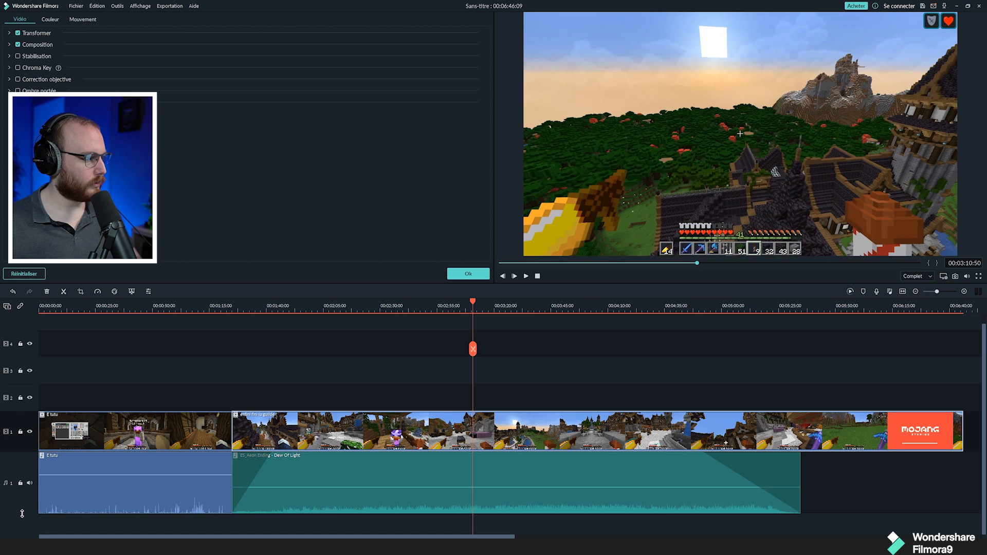
pyautogui.scroll(-1, 134, 501)
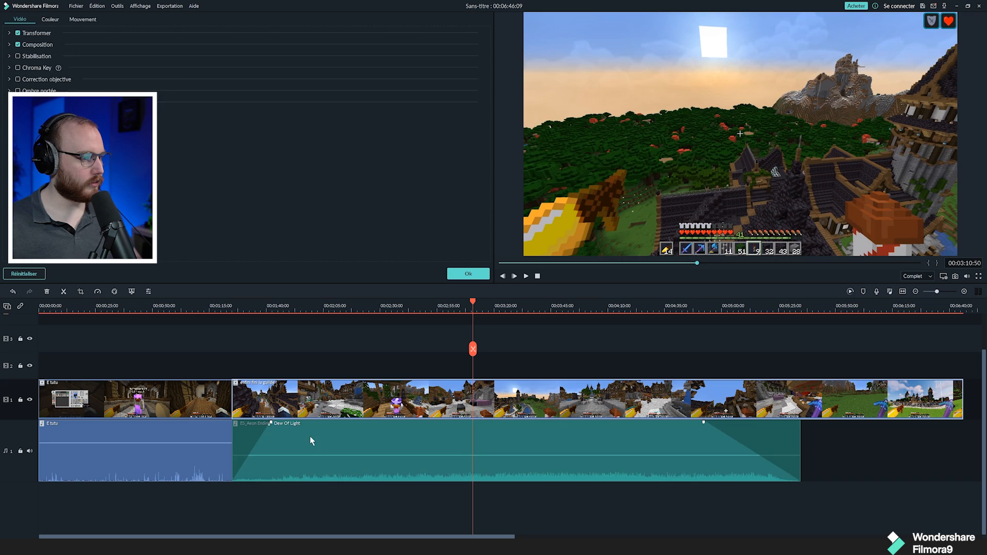
pyautogui.moveTo(310, 442); pyautogui.dragTo(75, 504)
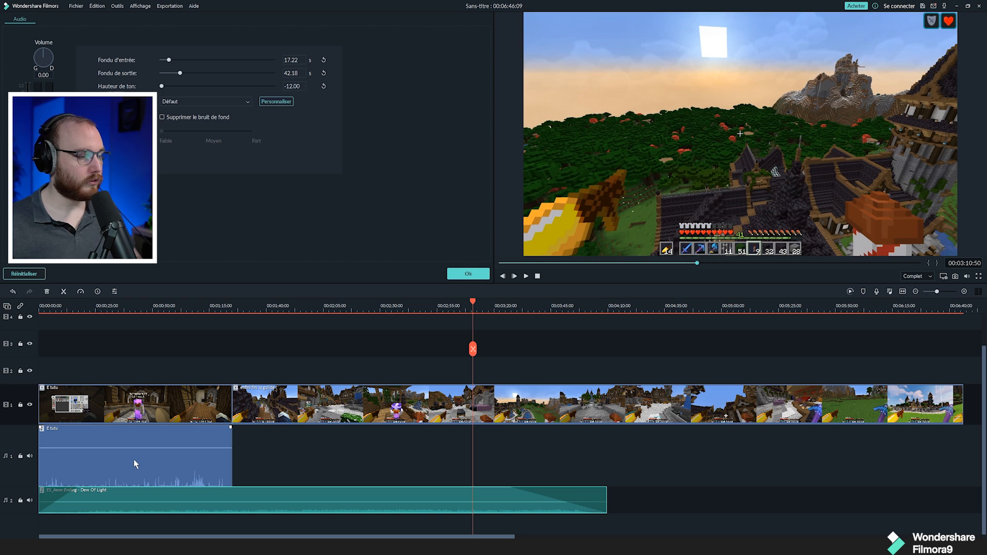
# - Play E tutu's audio together with the background music from about 00:00:50 to judge their balance
pyautogui.click(153, 309)
pyautogui.press('space')
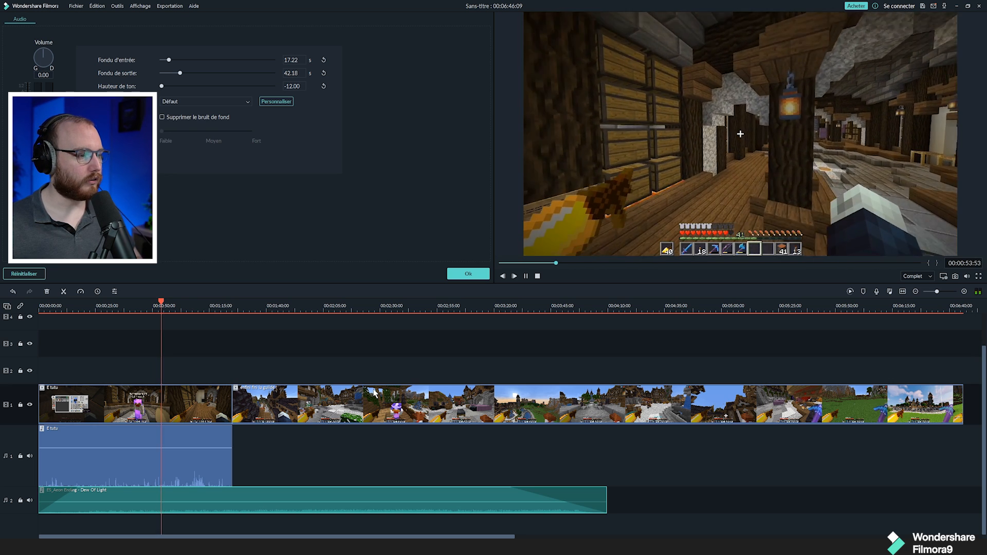
pyautogui.press('space')
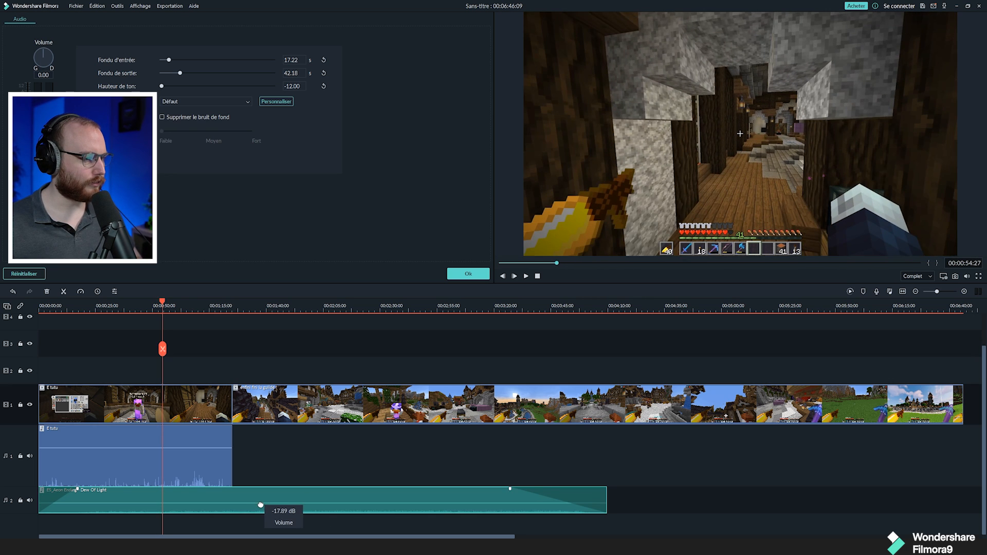
# - Delete the second video clip, following E tutu, from video track 1
pyautogui.click(626, 491)
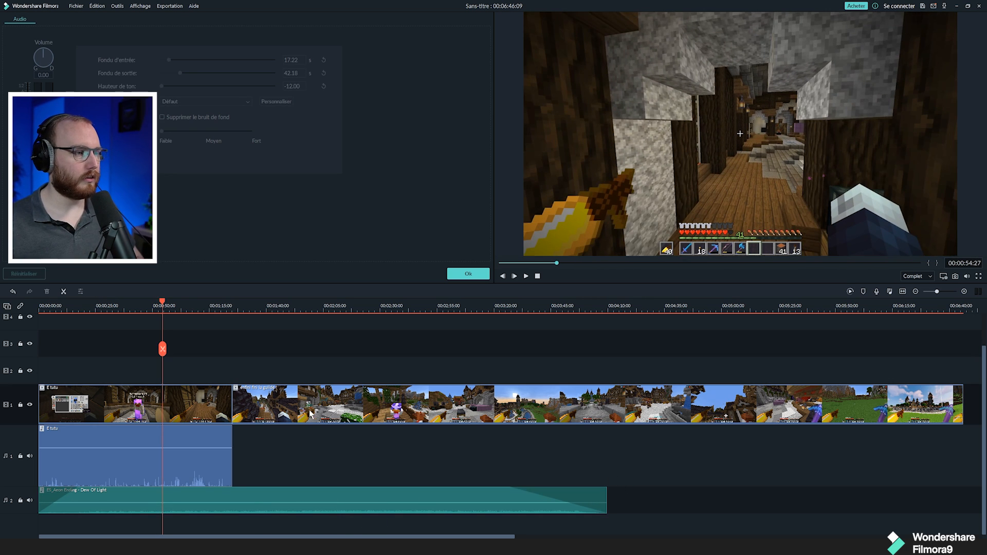
pyautogui.click(330, 411)
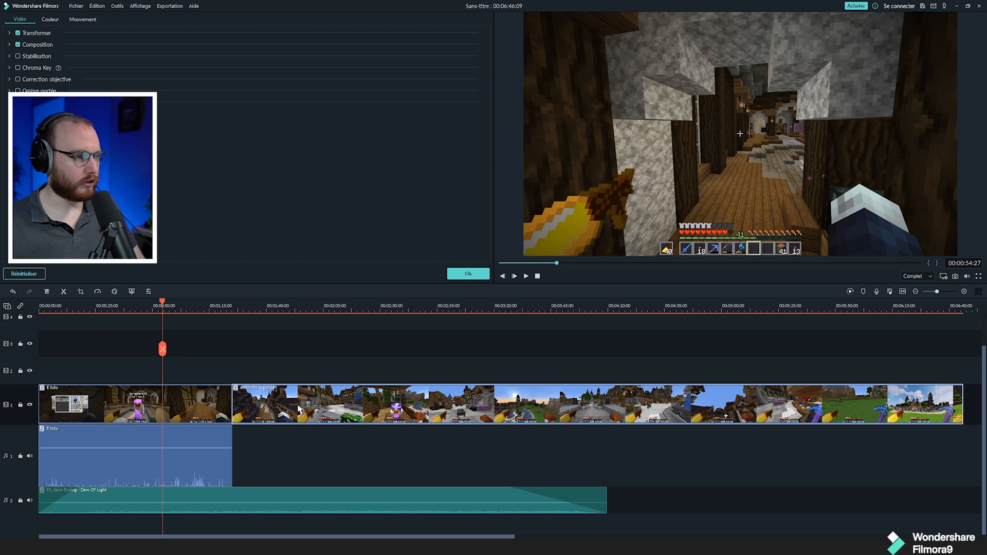
pyautogui.press('Delete')
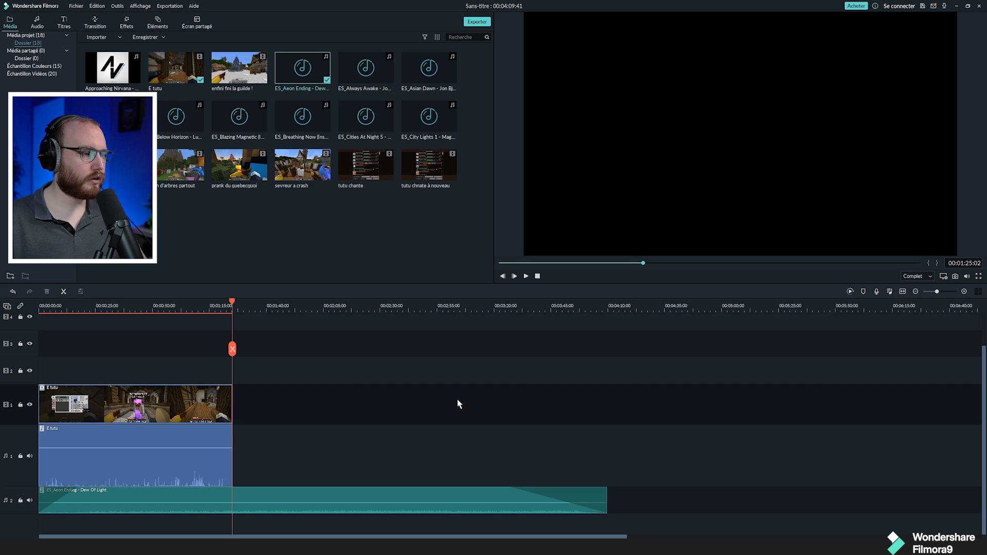
# - Split the E tutu video, its audio and the music clip at 00:00:08:28
pyautogui.click(312, 500)
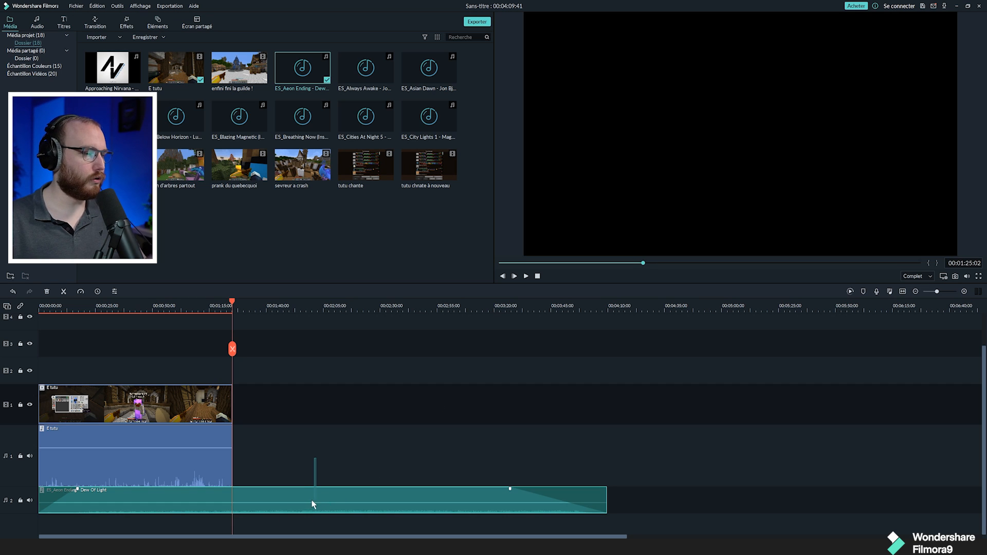
pyautogui.click(317, 429)
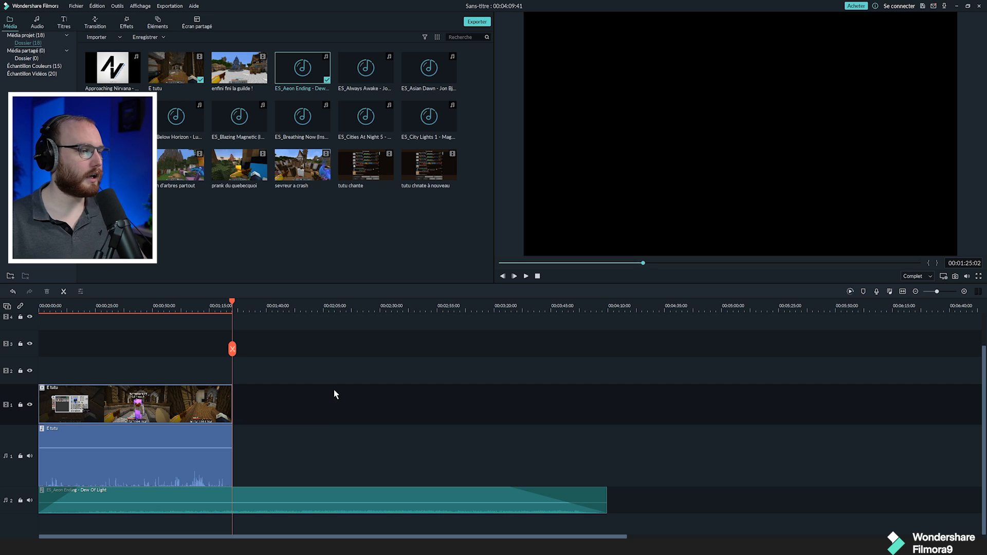
pyautogui.click(58, 309)
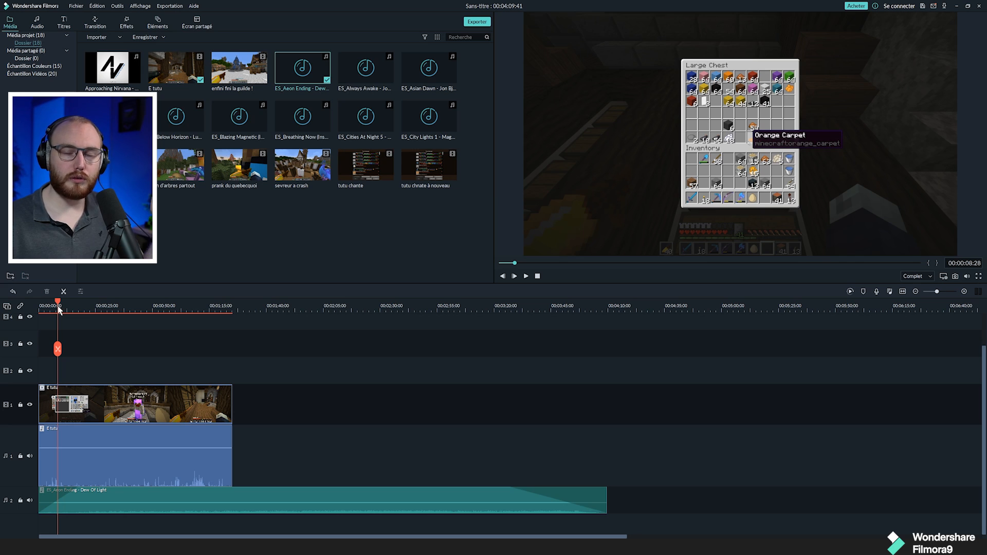
pyautogui.click(64, 293)
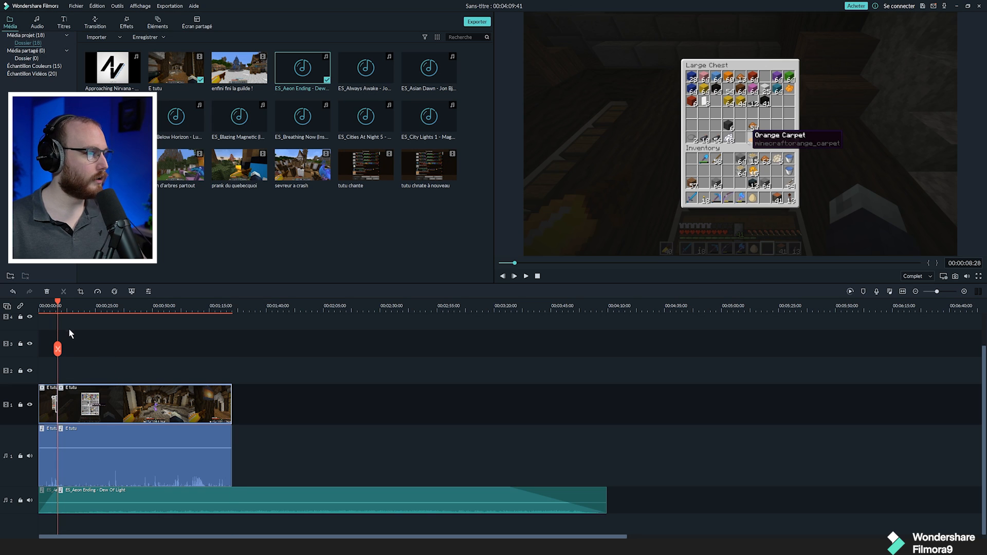
# - Apply the "Vieille vidéo" effect to the short first segment of E tutu's video and play it back
pyautogui.click(45, 307)
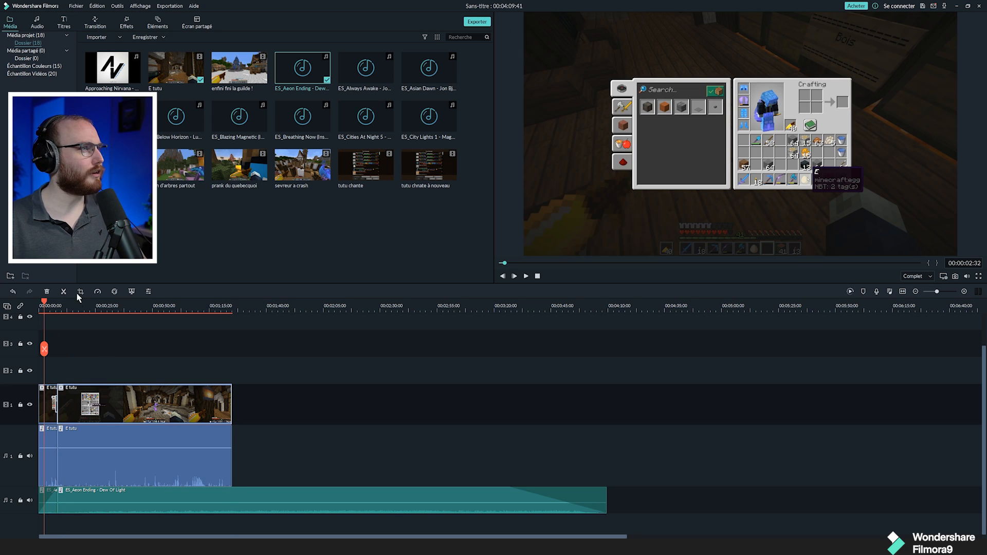
pyautogui.click(126, 23)
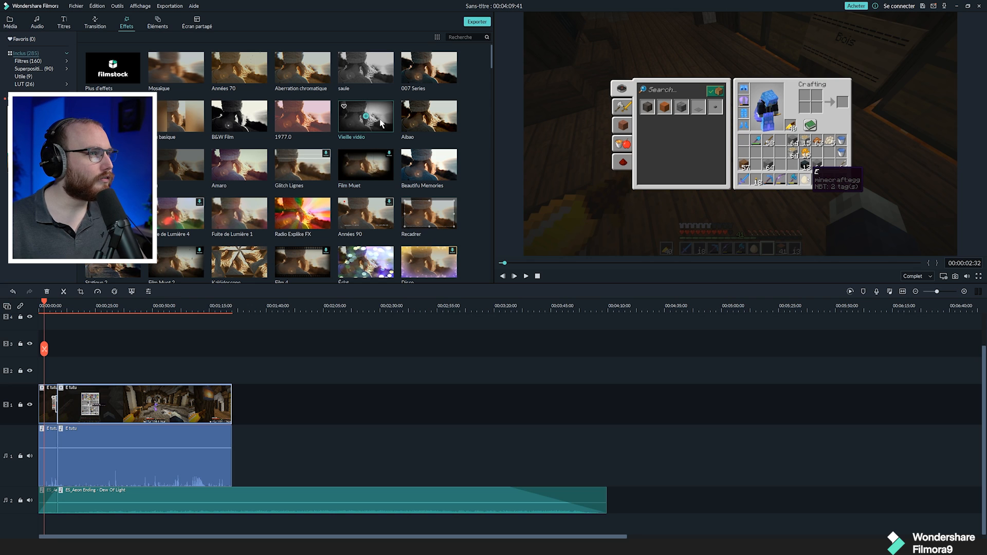
pyautogui.moveTo(382, 120)
pyautogui.mouseDown()
pyautogui.moveTo(103, 404)
pyautogui.moveTo(49, 404)
pyautogui.mouseUp()
pyautogui.press('space')
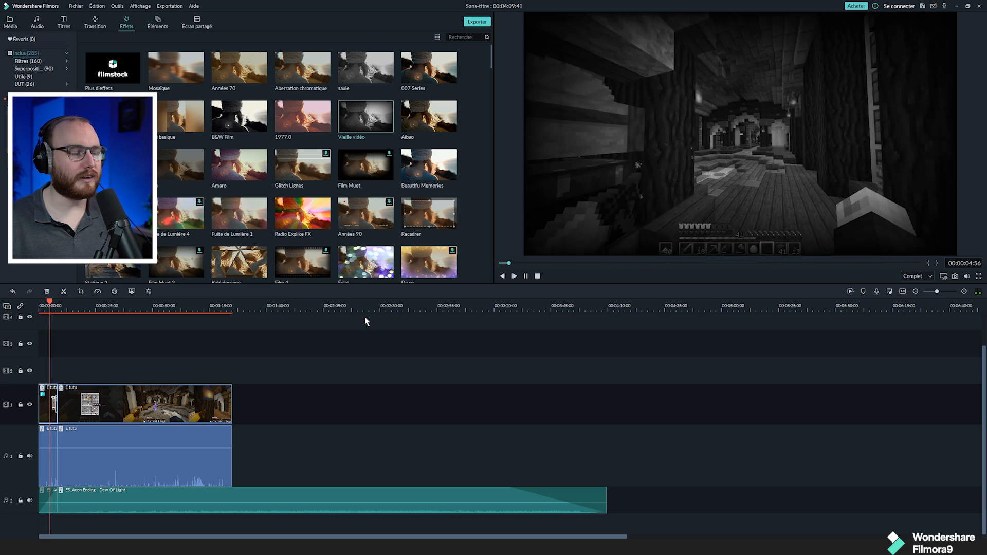
pyautogui.press('space')
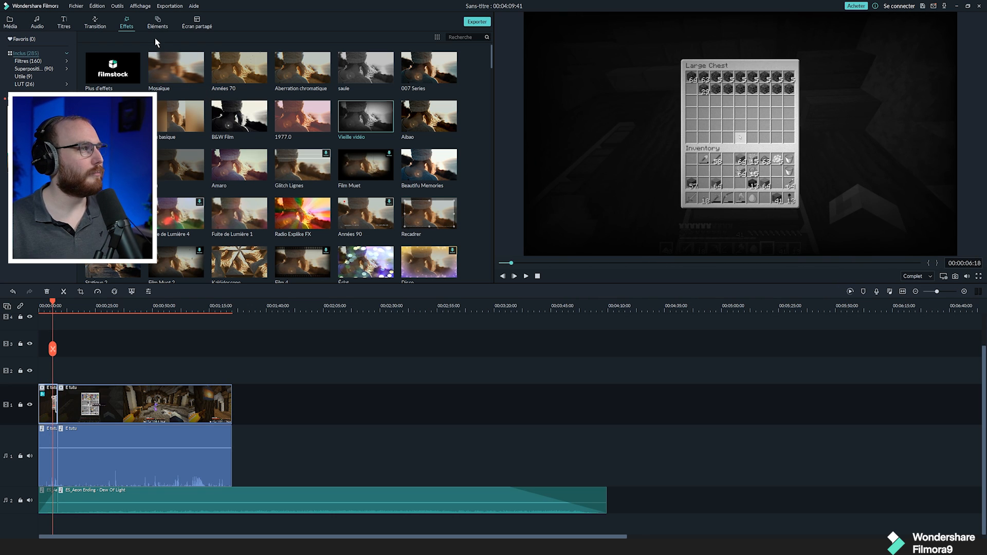
# - Delete the short first segments of E tutu's audio and of the background music from the start of the timeline
pyautogui.click(48, 456)
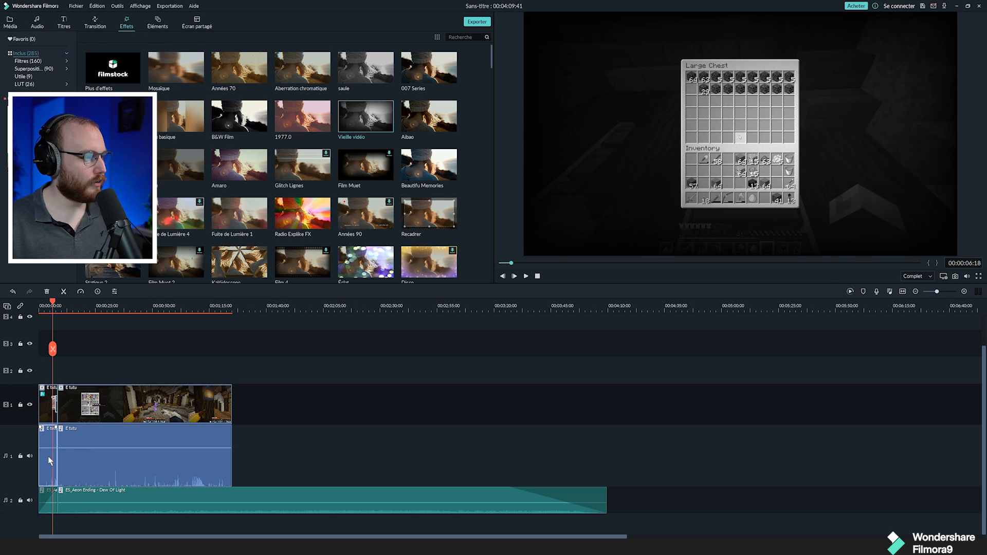
pyautogui.press('Delete')
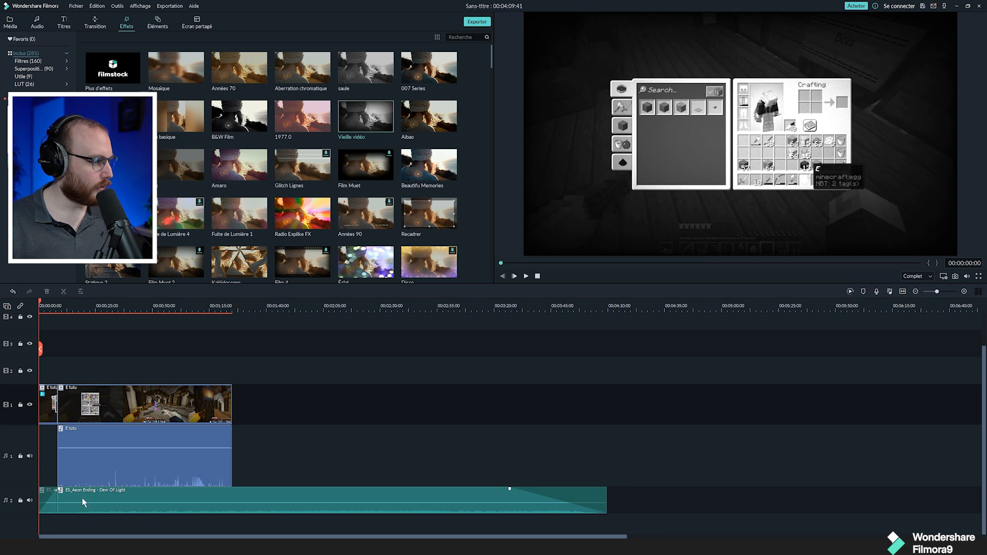
pyautogui.moveTo(97, 502); pyautogui.dragTo(168, 496)
pyautogui.click(56, 504)
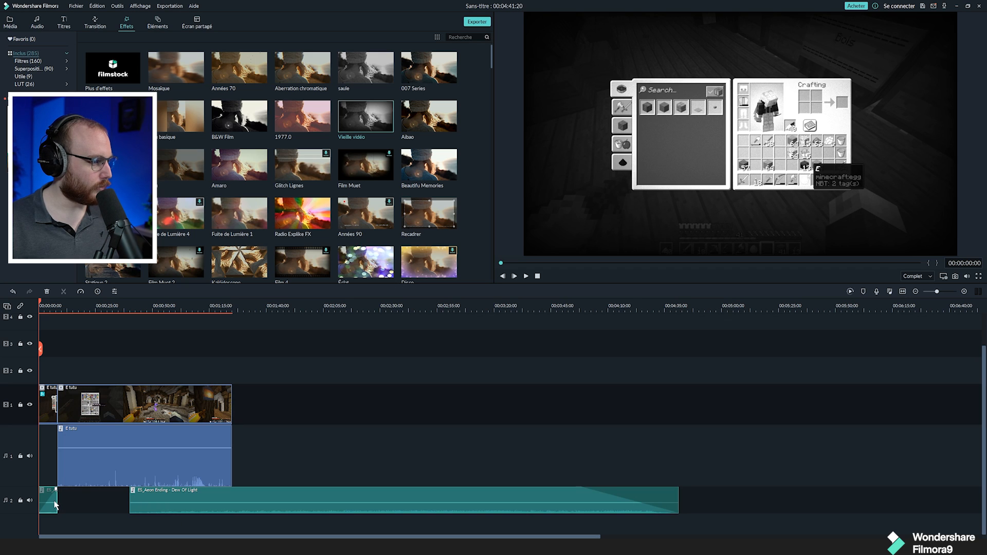
pyautogui.press('End')
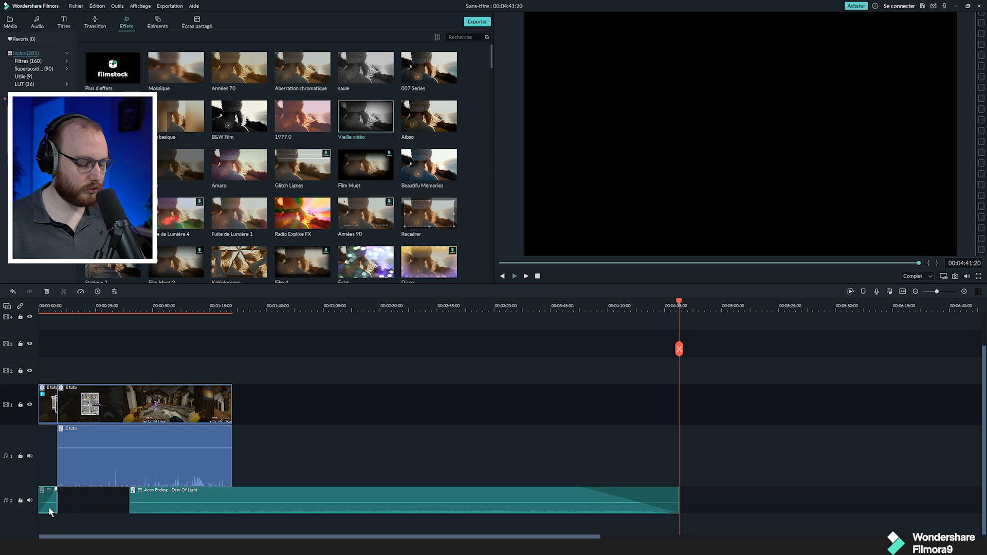
pyautogui.press('Delete')
pyautogui.press('Home')
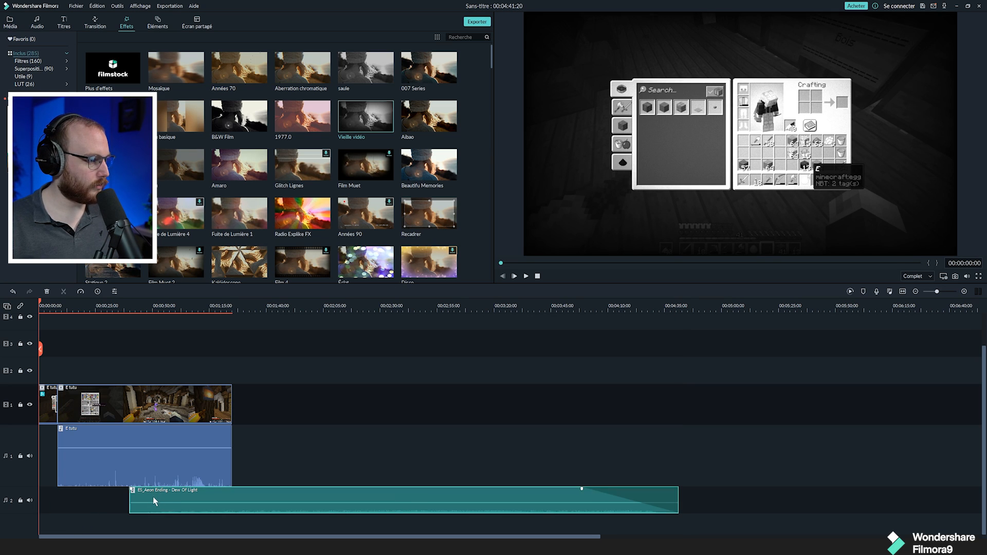
# - Shorten the remaining music clip by about 11 seconds, move it to the start of the timeline and play it back
pyautogui.click(147, 500)
pyautogui.moveTo(147, 500); pyautogui.dragTo(157, 500)
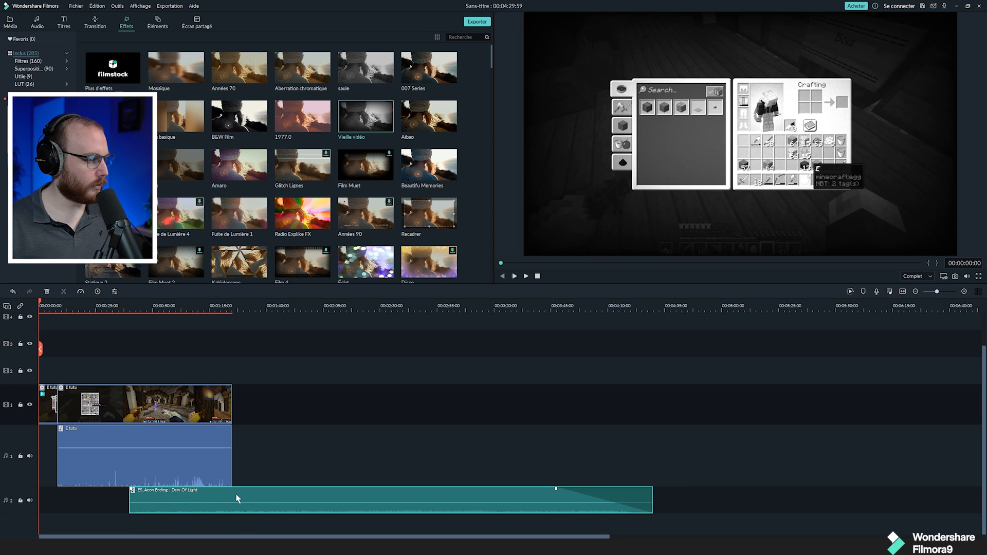
pyautogui.moveTo(236, 496); pyautogui.dragTo(127, 505)
pyautogui.press('space')
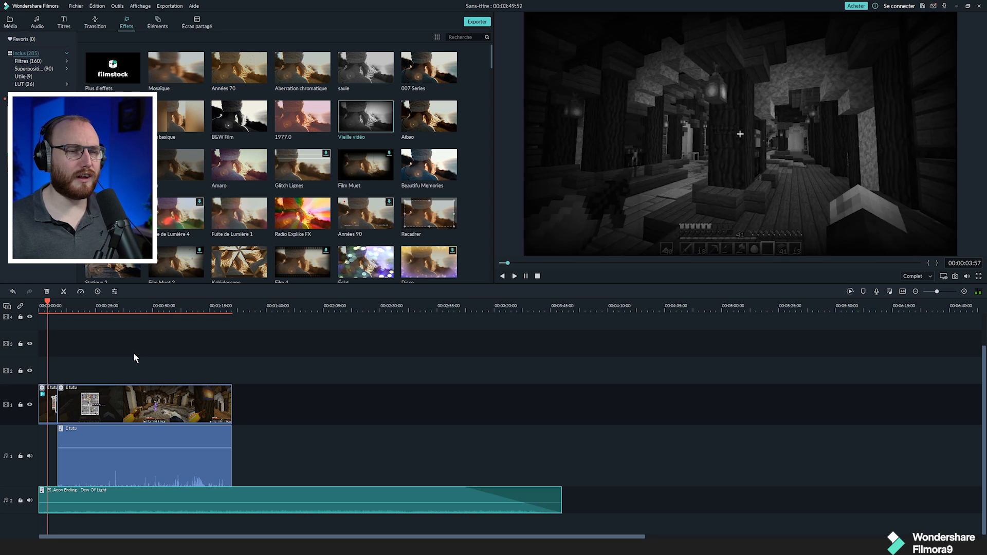
pyautogui.press('space')
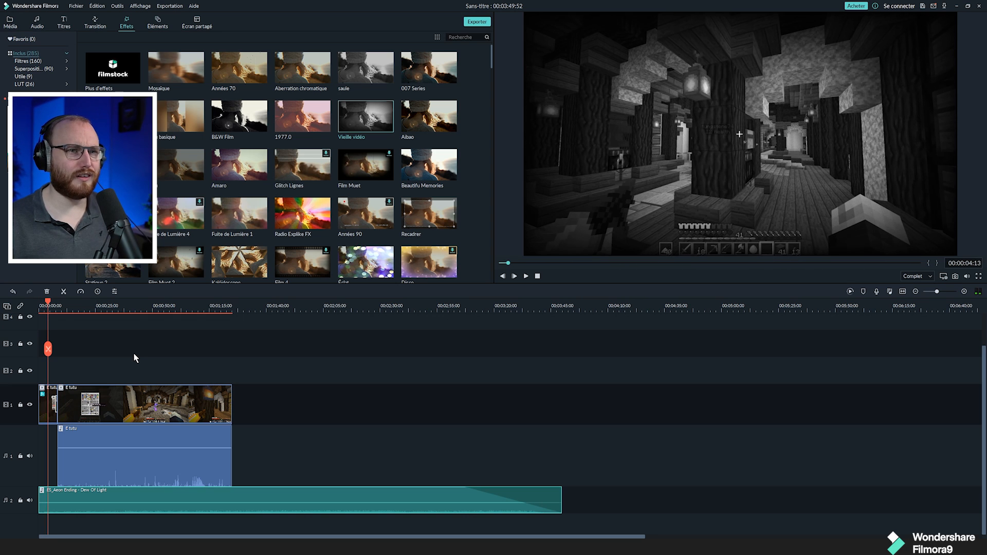
# - Add the "Titre 26" title on video track 2 above E tutu's short first segment, matching that segment's length
pyautogui.click(95, 23)
pyautogui.click(64, 23)
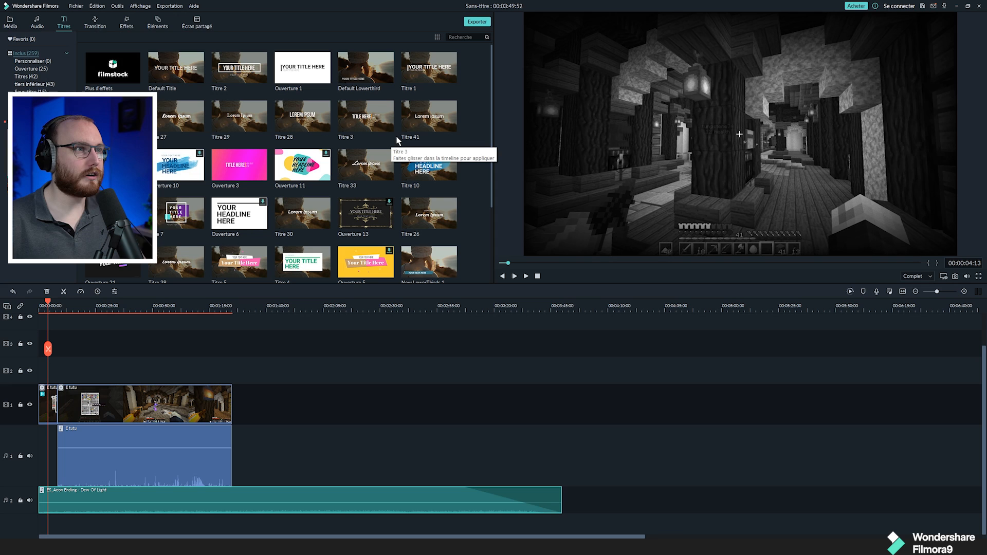
pyautogui.scroll(-5, 435, 138)
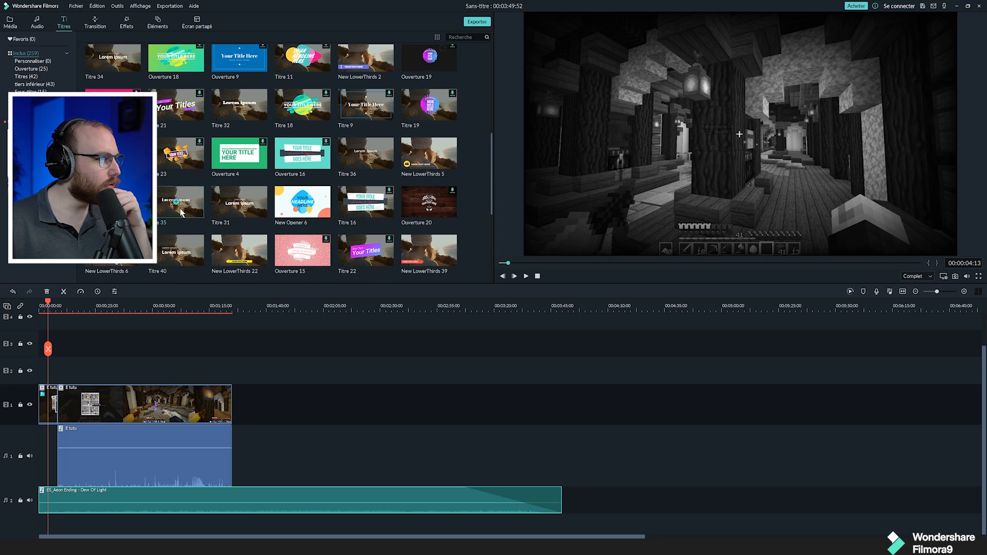
pyautogui.scroll(5, 409, 201)
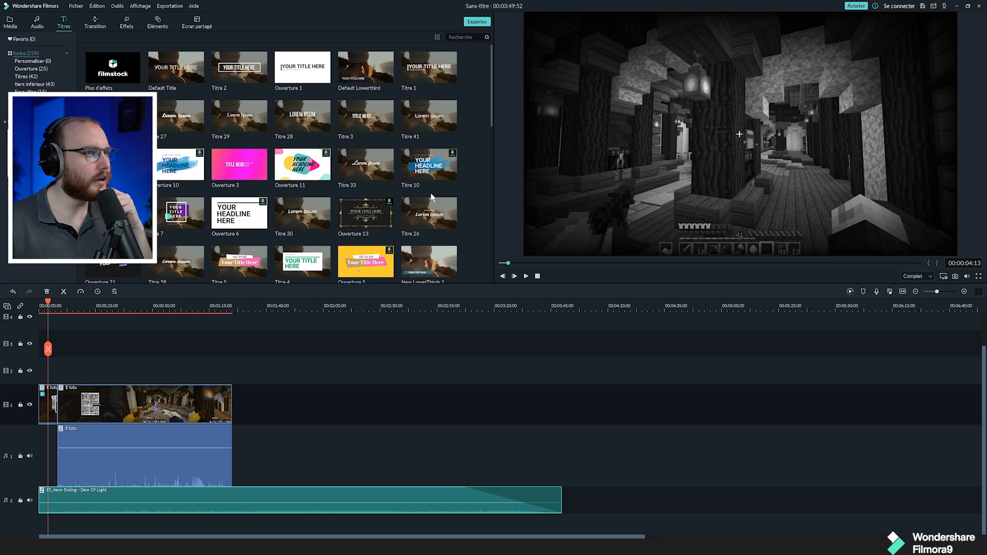
pyautogui.click(429, 214)
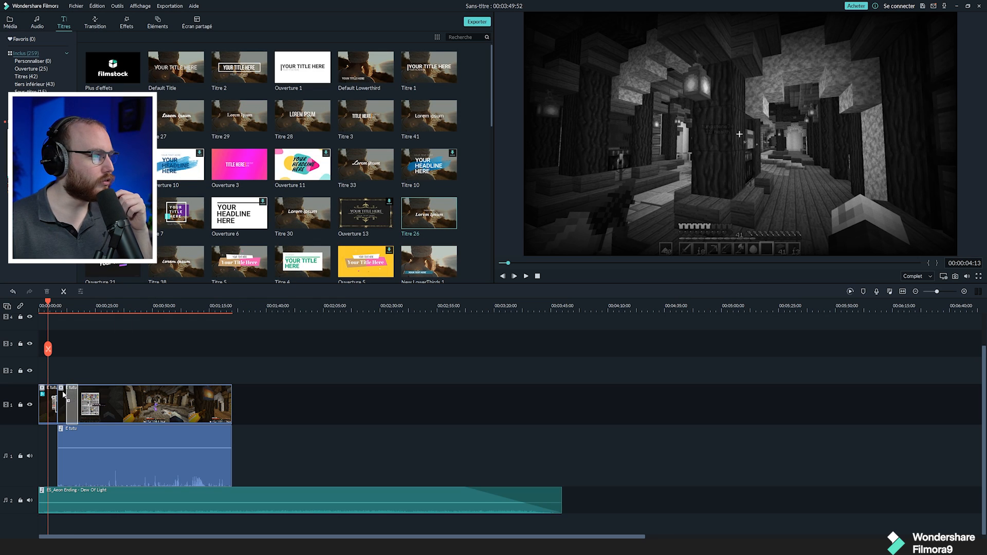
pyautogui.moveTo(42, 401); pyautogui.dragTo(56, 360)
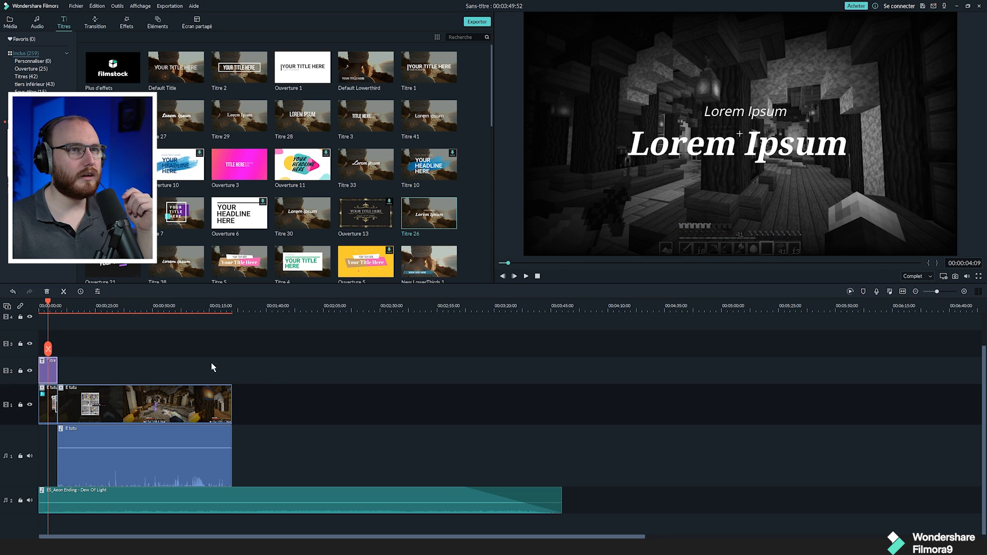
# - Change the title's small upper line to "HolyCube S5" and adjust its position above the main line
pyautogui.doubleClick(45, 381)
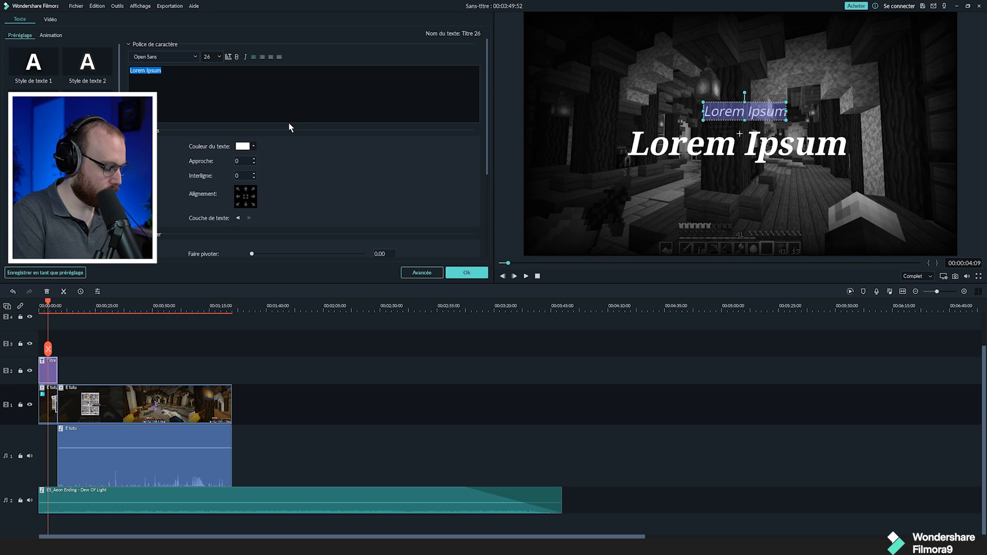
pyautogui.write('HolyCube S5')
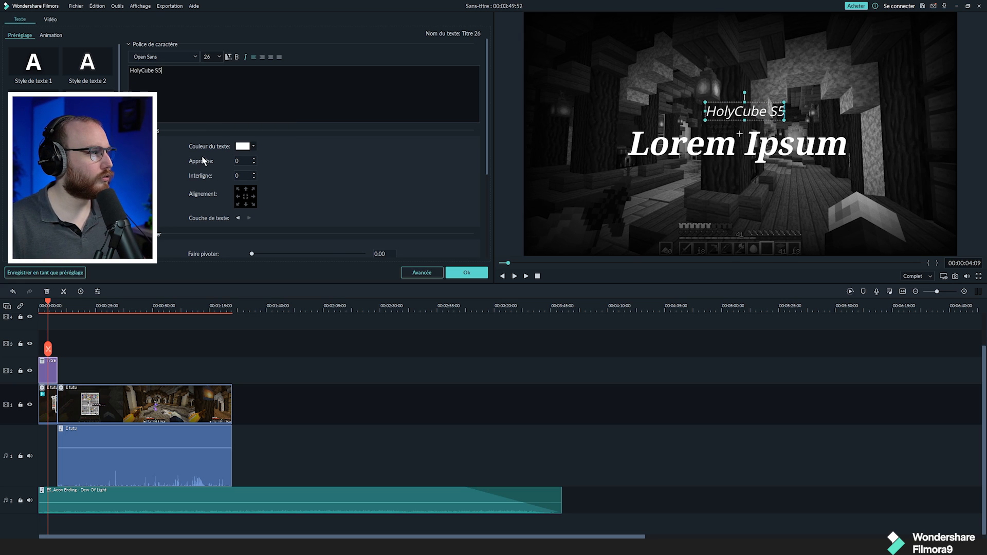
pyautogui.scroll(-1, 204, 161)
pyautogui.scroll(1, 177, 188)
pyautogui.scroll(-3, 161, 138)
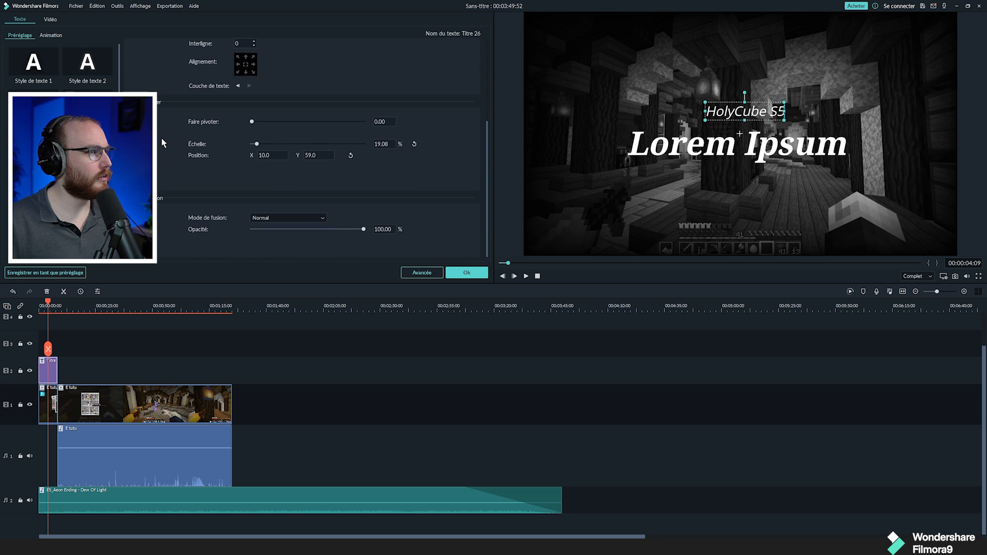
pyautogui.click(686, 141)
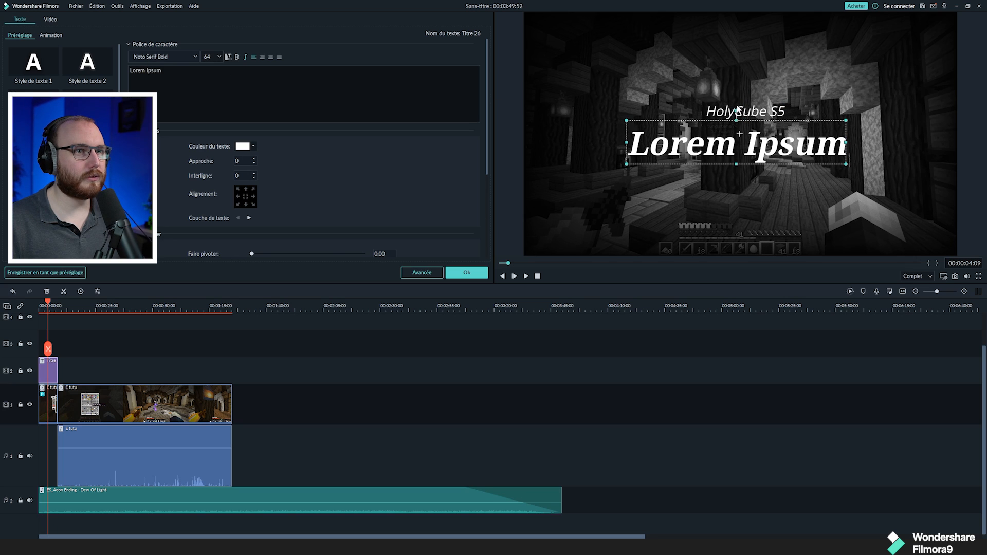
pyautogui.moveTo(737, 110); pyautogui.dragTo(759, 110)
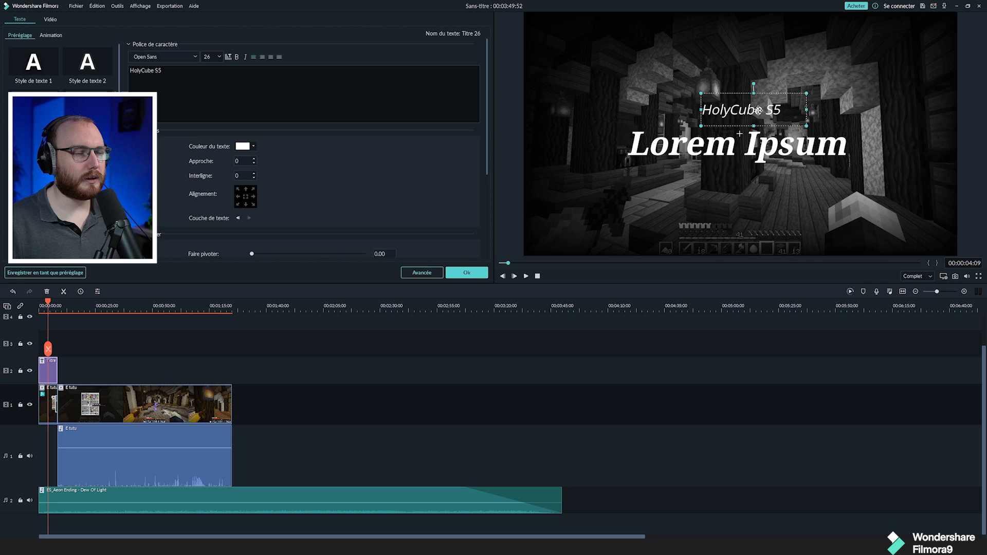
# - Replace the title's large main line with "Oldschool" and leave the text box
pyautogui.click(716, 154)
pyautogui.hotkey('ctrl', 'a')
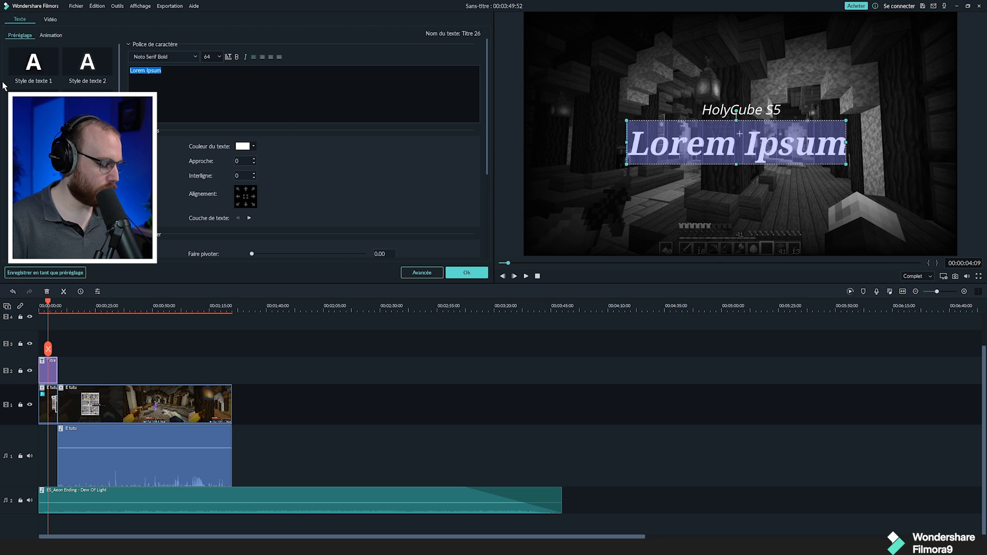
pyautogui.write('Oldschool')
pyautogui.click(495, 407)
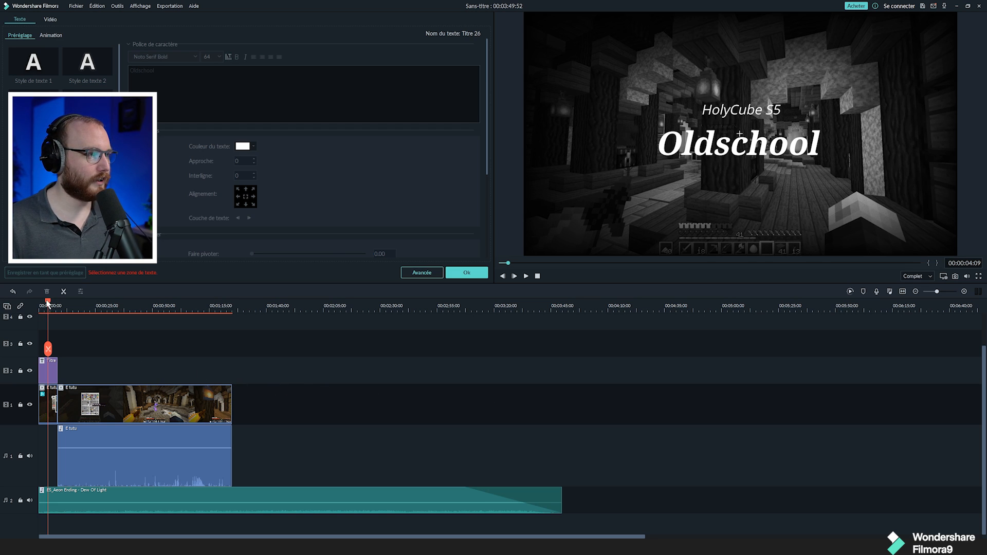
# - Play the video's opening from the beginning to check the title over the footage
pyautogui.click(41, 307)
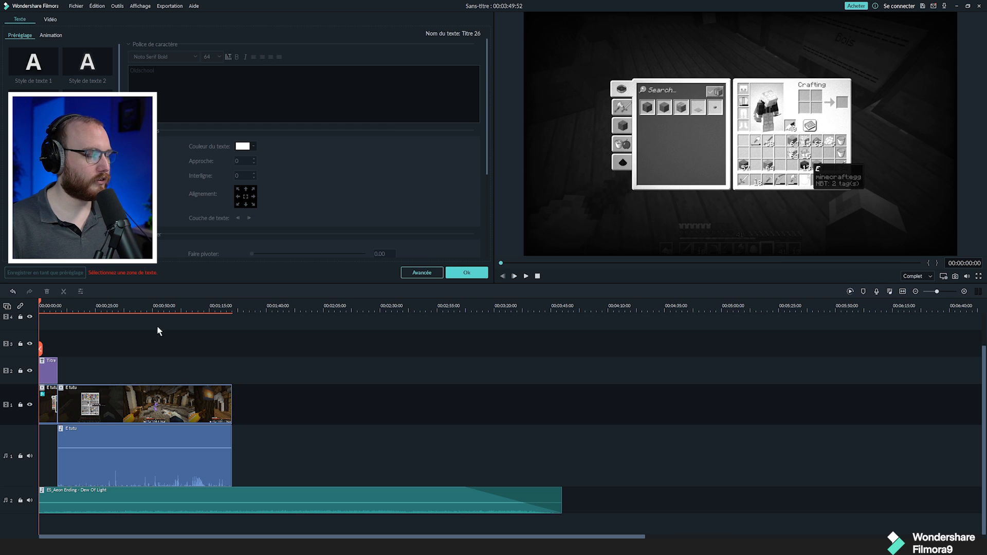
pyautogui.press('space')
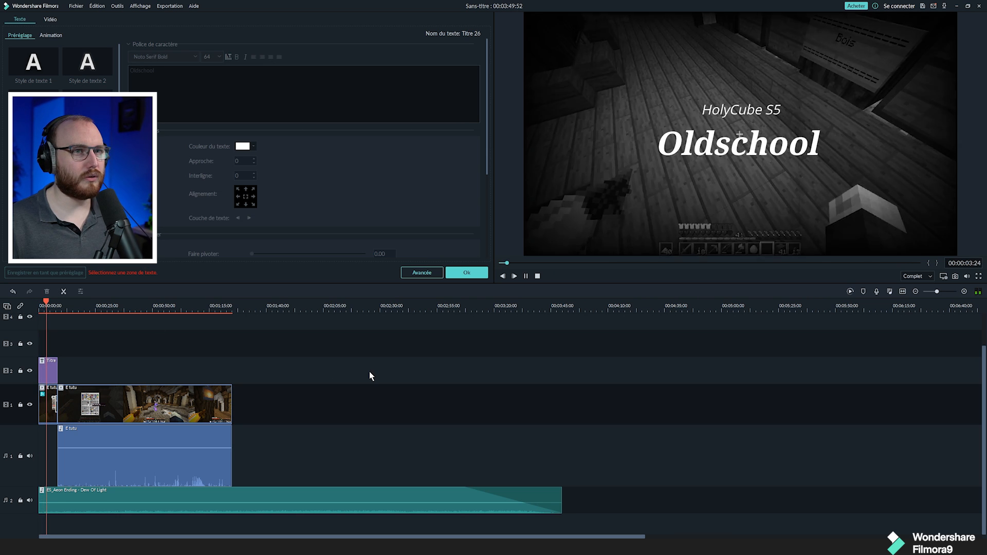
pyautogui.press('space')
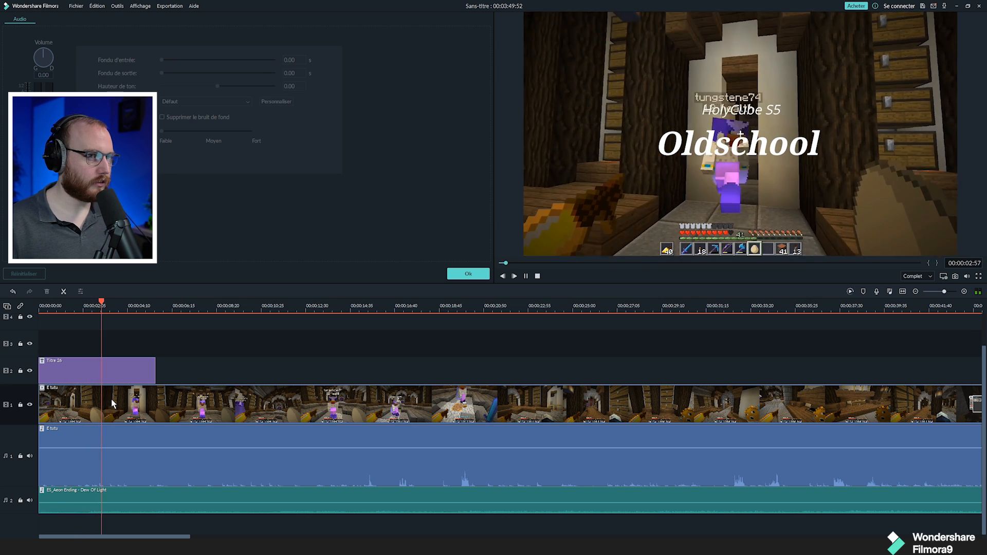
pyautogui.press('space')
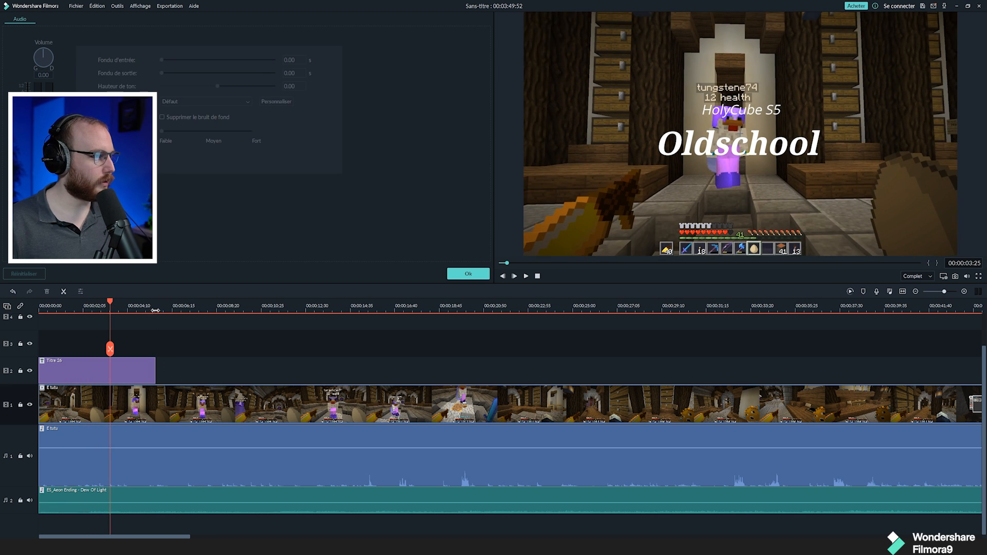
# - Split the E tutu video, its audio and the music at 00:00:05:30, and play across the "Dissoudre" transition between the video segments
pyautogui.moveTo(150, 306); pyautogui.dragTo(155, 306)
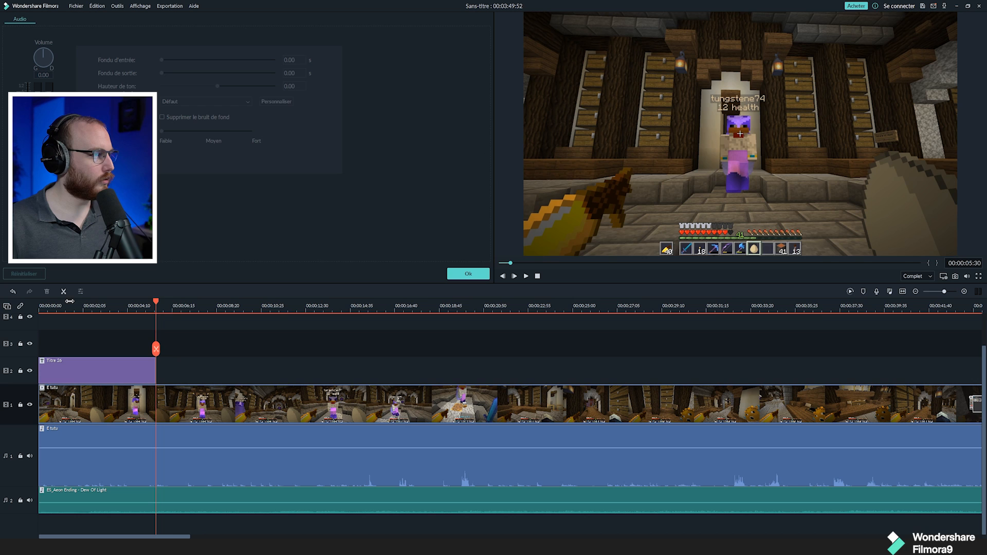
pyautogui.click(63, 292)
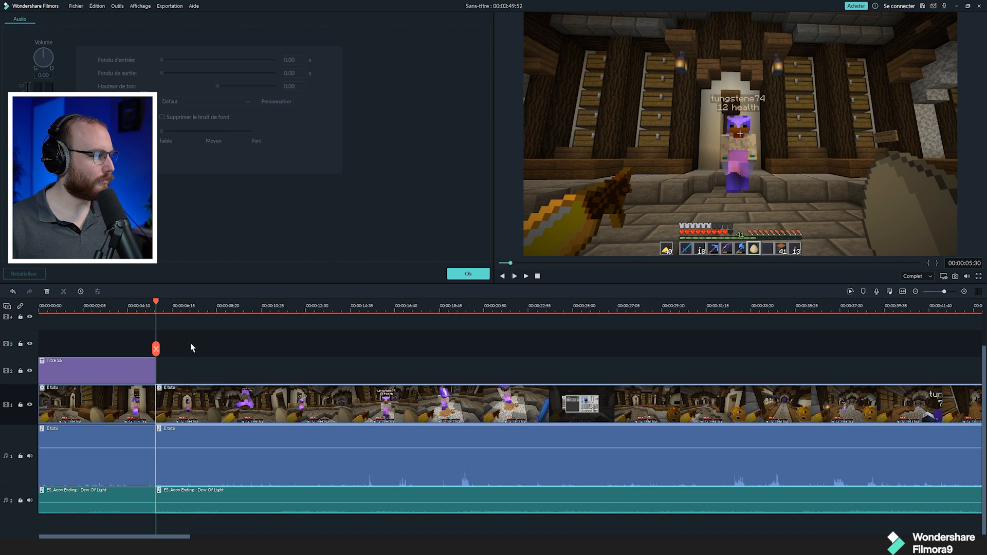
pyautogui.click(102, 306)
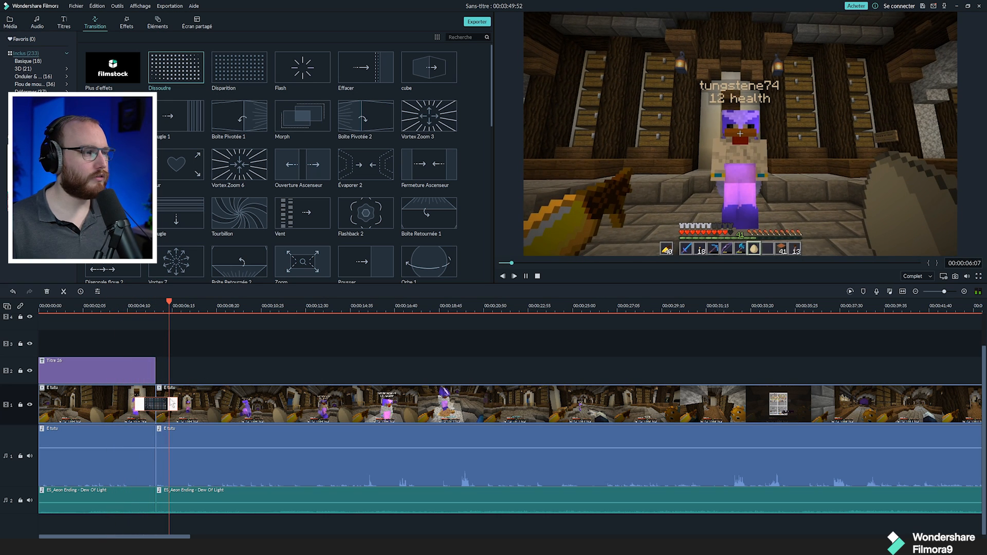
pyautogui.press('space')
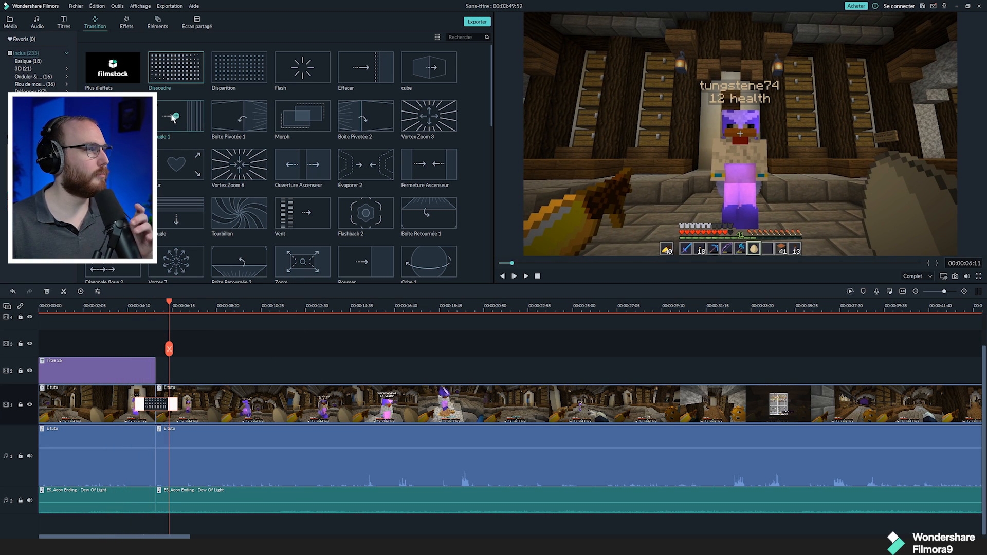
# - Apply the "Vieille vidéo" effect to E tutu's first video segment under the title and play through the transition
pyautogui.click(126, 23)
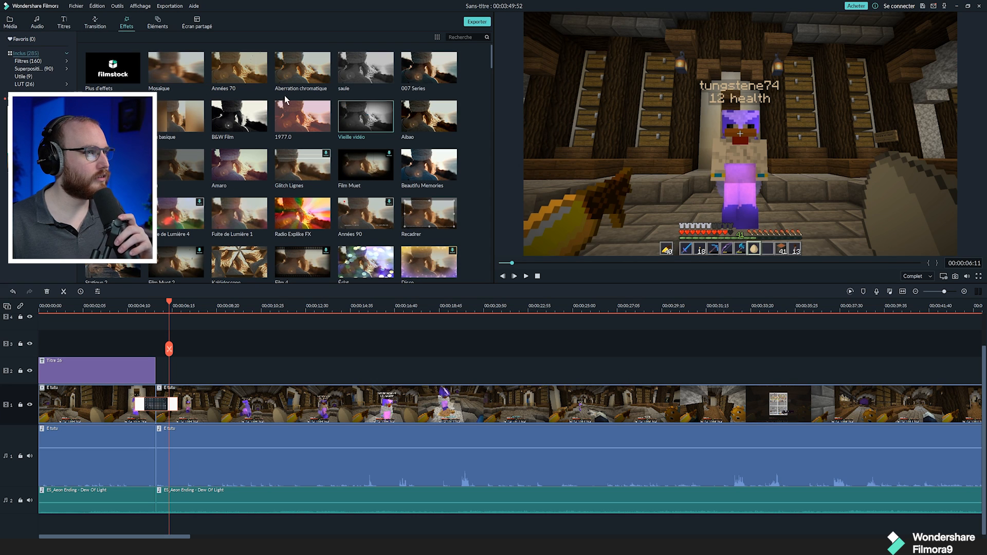
pyautogui.moveTo(285, 95); pyautogui.dragTo(98, 403)
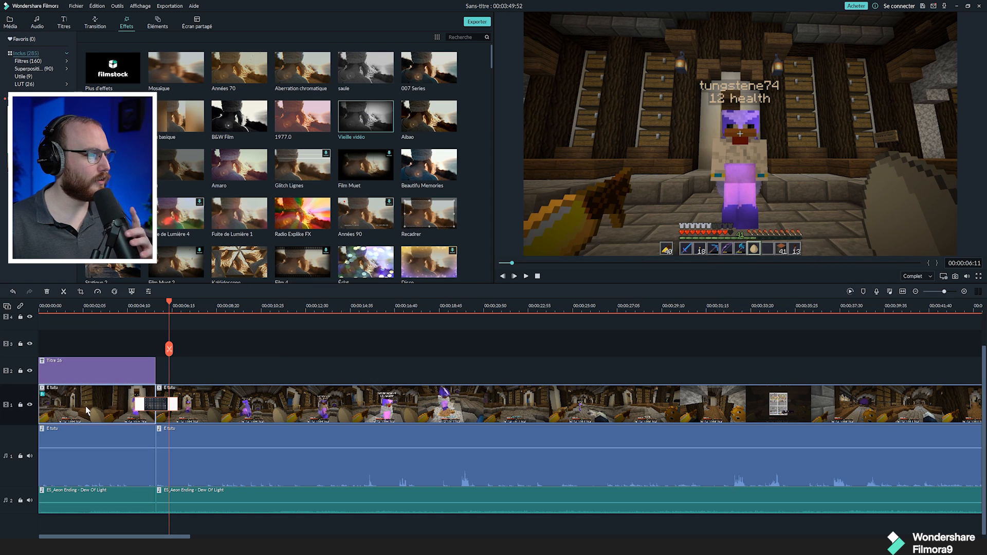
pyautogui.click(95, 308)
pyautogui.press('space')
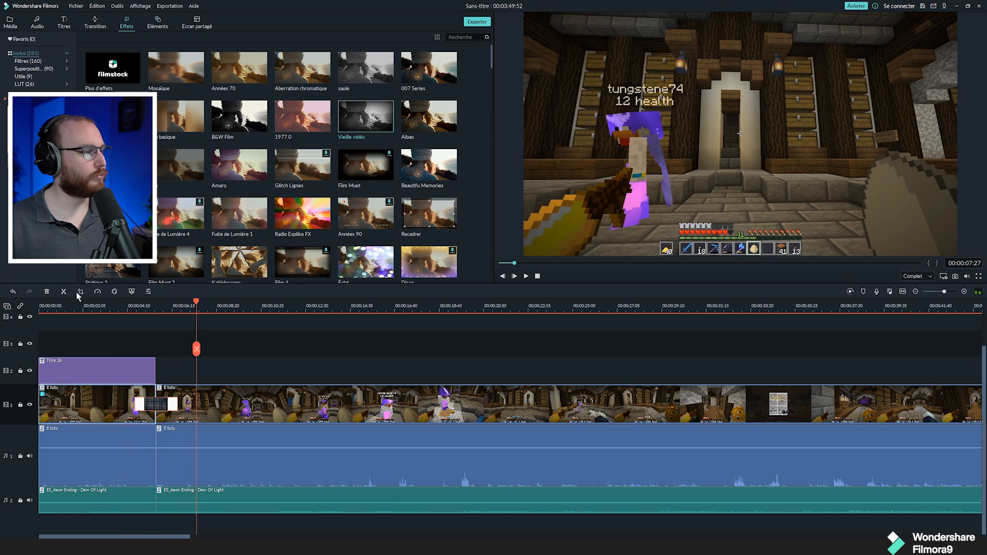
# - Replay the opening from near the start to review the title, old-video effect and transition together
pyautogui.hotkey('ctrl', '-')
pyautogui.click(39, 307)
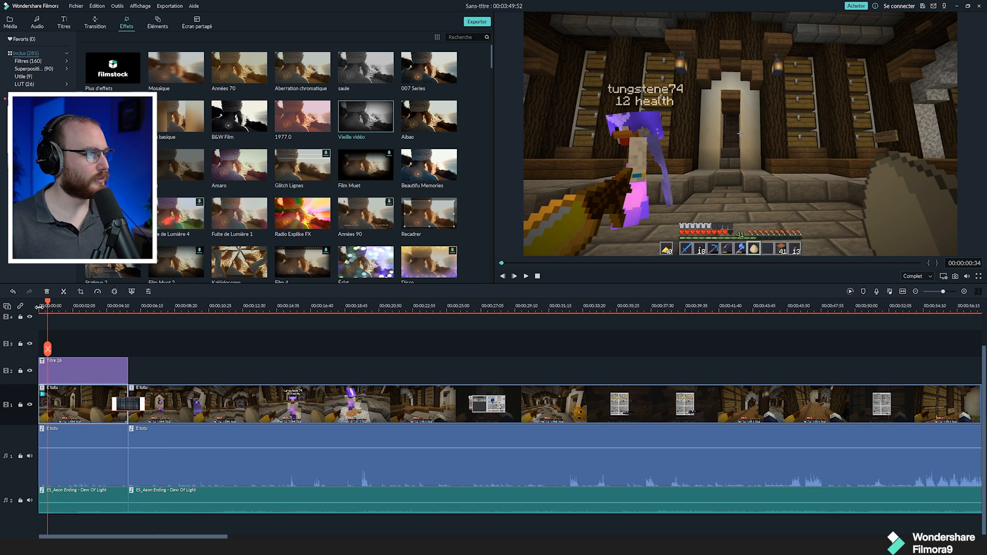
pyautogui.press('space')
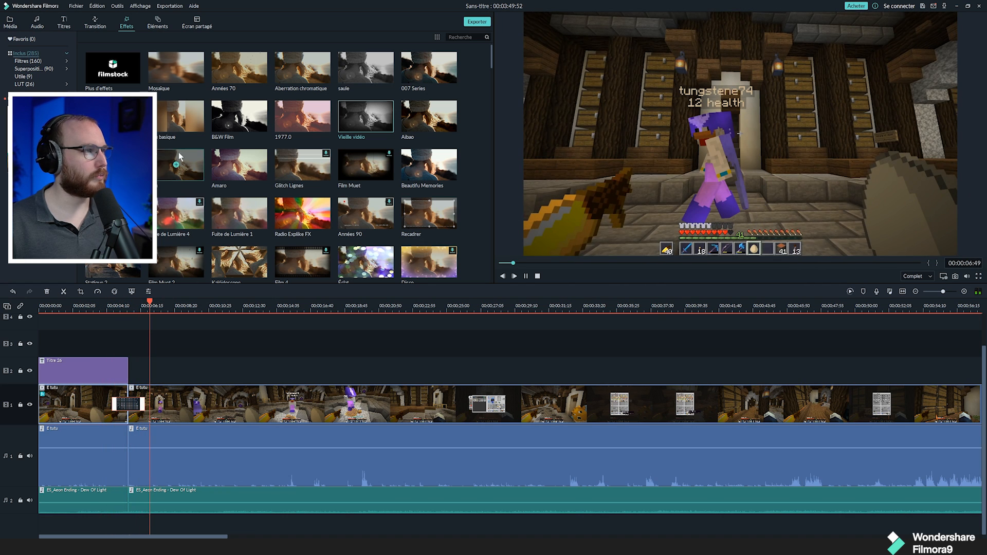
pyautogui.press('space')
# - Add the "Effacer" transition to the end of the title clip and play through the title's exit
pyautogui.click(85, 27)
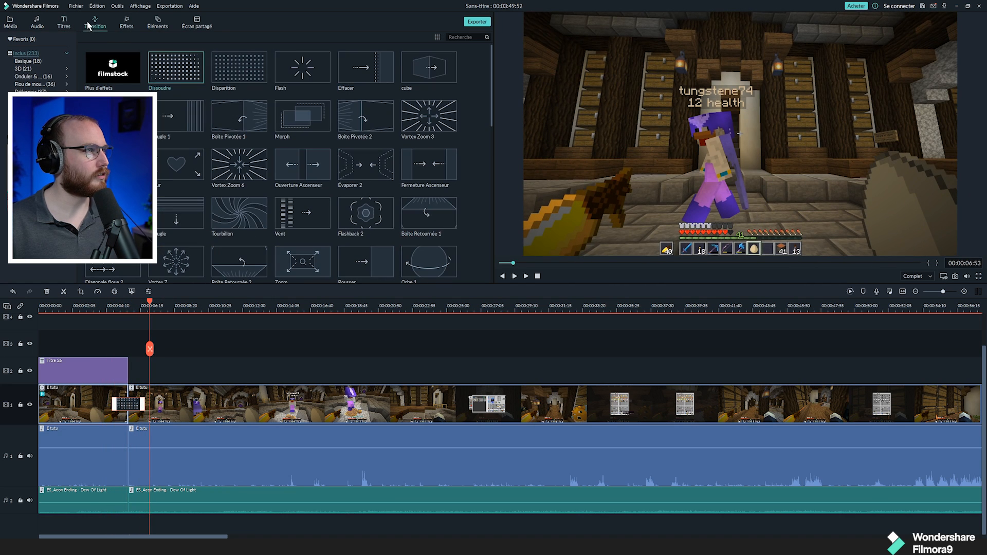
pyautogui.moveTo(360, 130)
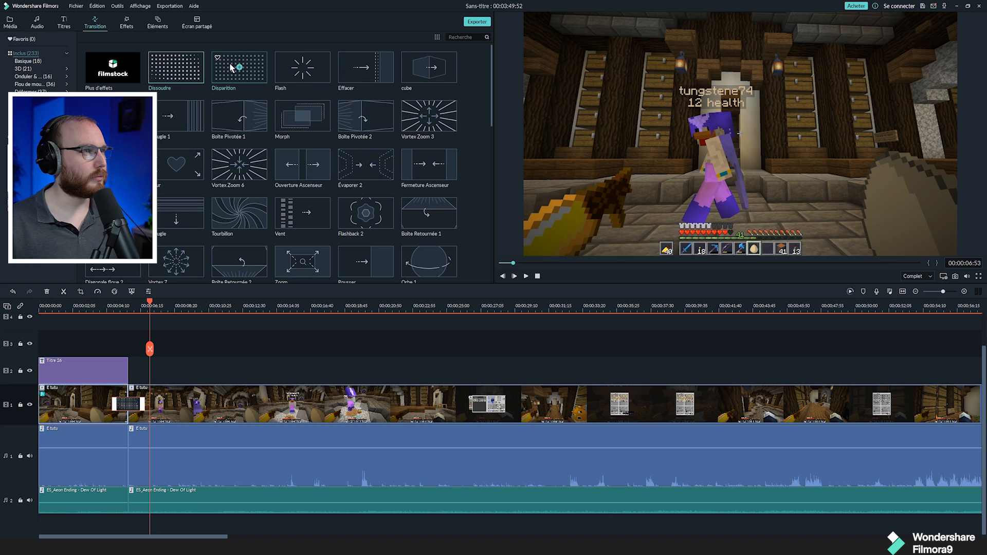
pyautogui.moveTo(358, 76); pyautogui.dragTo(112, 369)
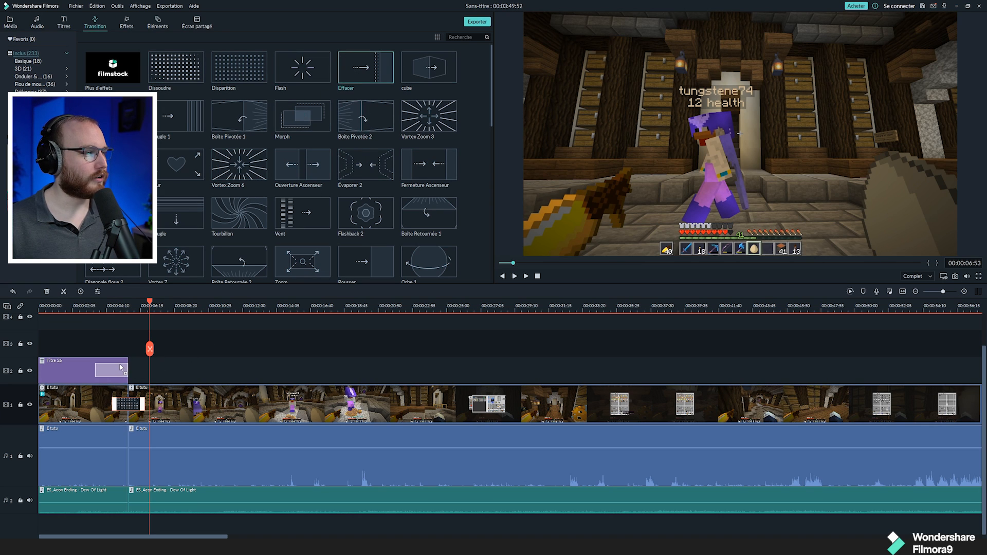
pyautogui.click(83, 307)
pyautogui.press('space')
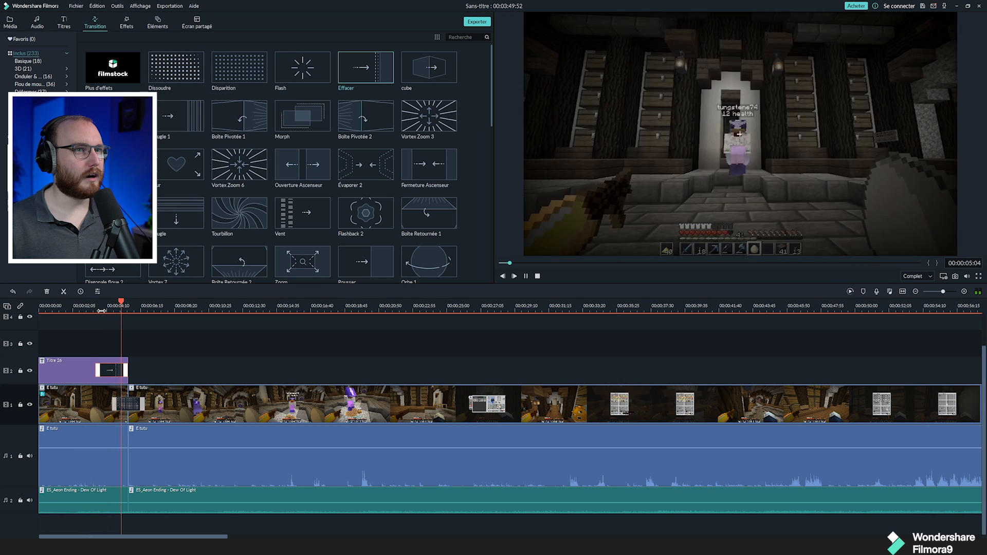
pyautogui.press('space')
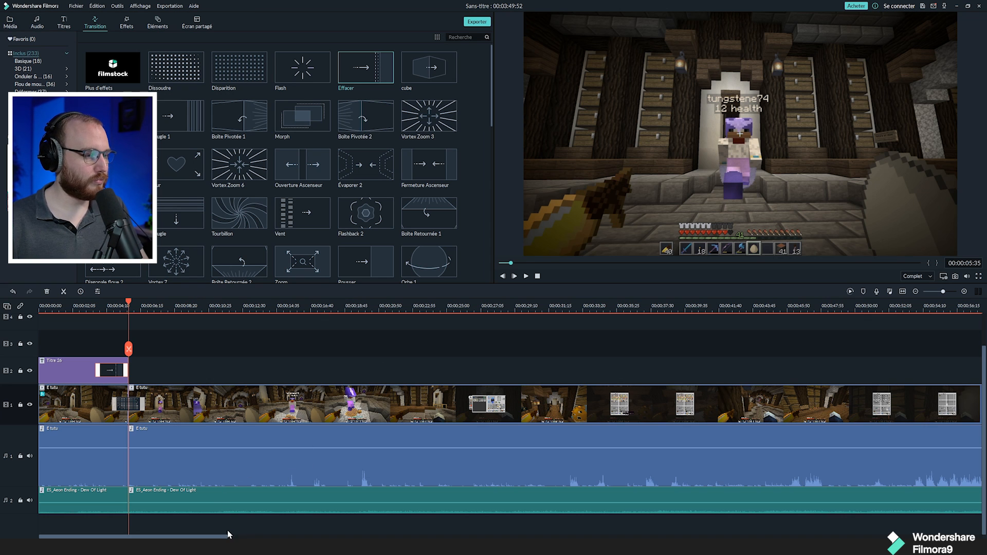
# - View the whole timeline and browse through the effects and transition libraries
pyautogui.moveTo(241, 304); pyautogui.dragTo(77, 276)
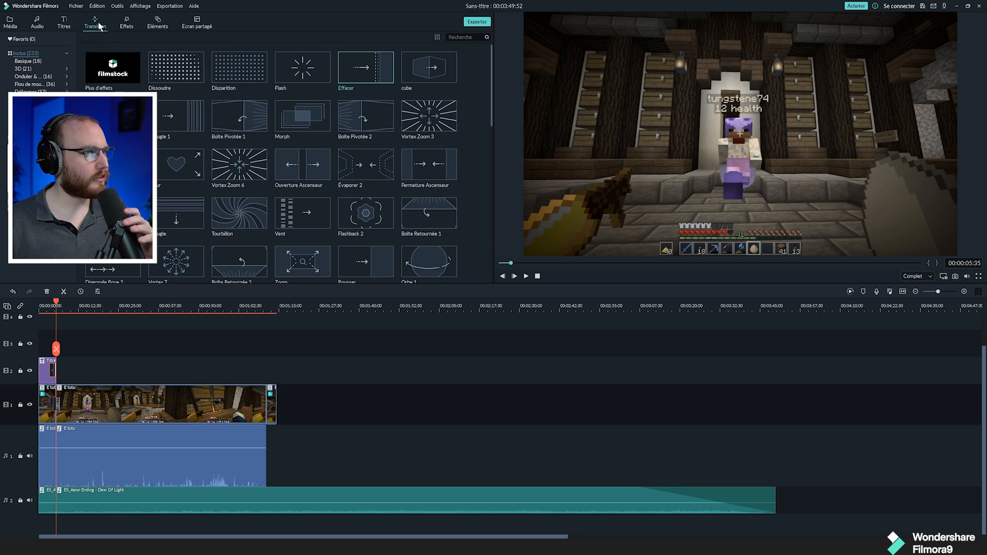
pyautogui.click(127, 23)
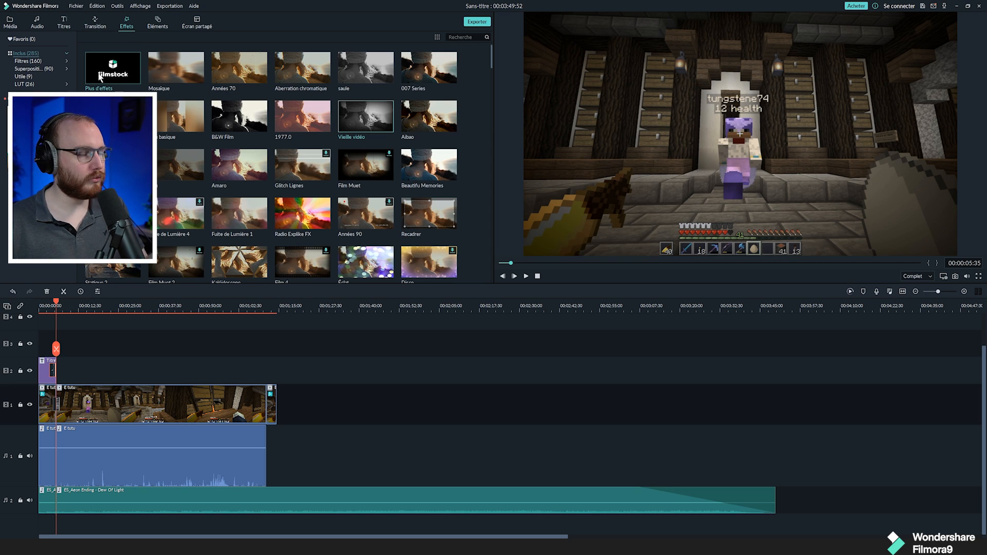
pyautogui.click(95, 23)
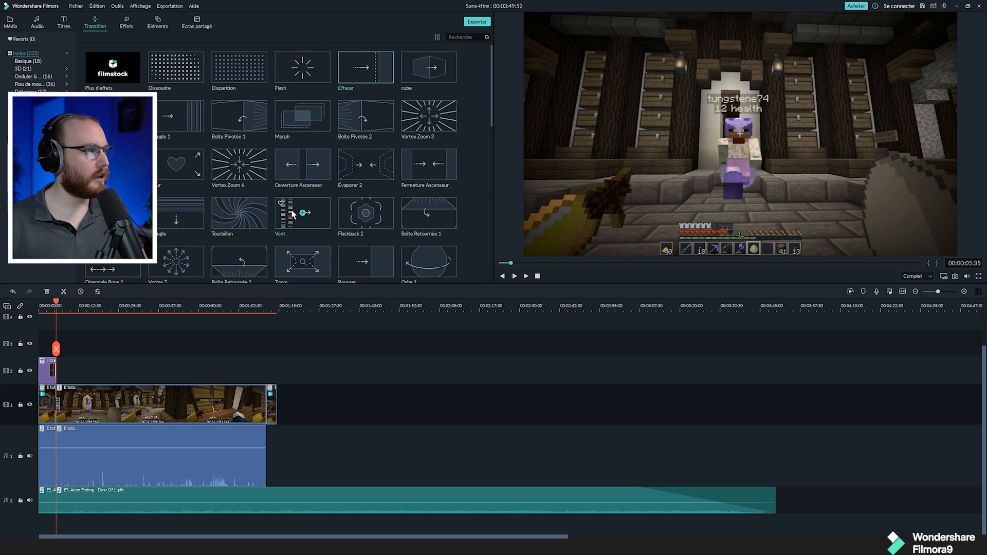
pyautogui.scroll(-10, 298, 212)
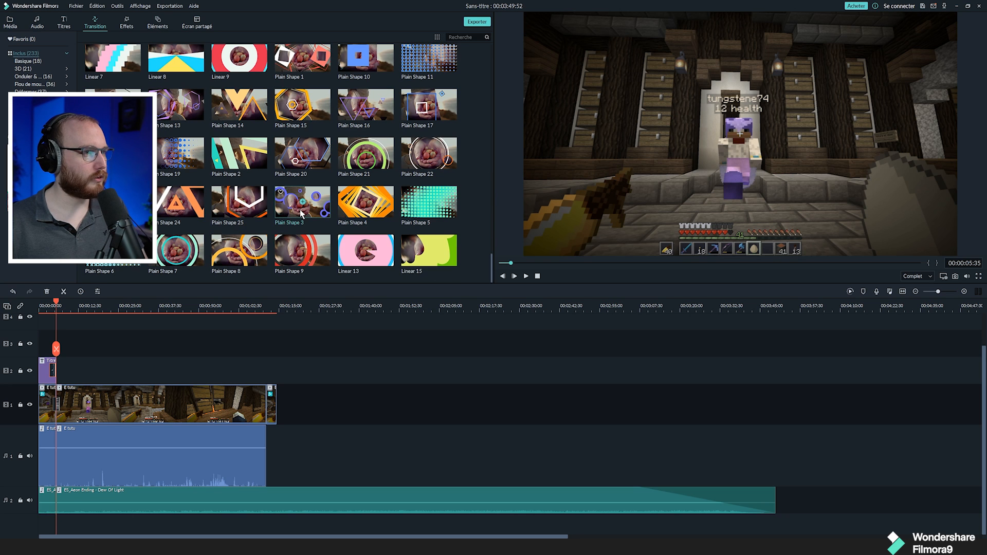
pyautogui.scroll(15, 298, 211)
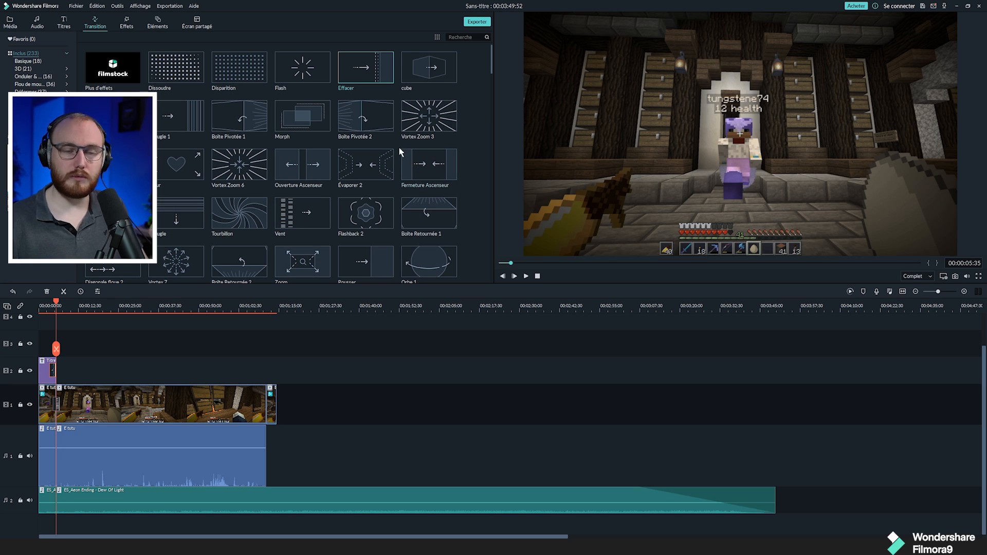
pyautogui.moveTo(179, 165)
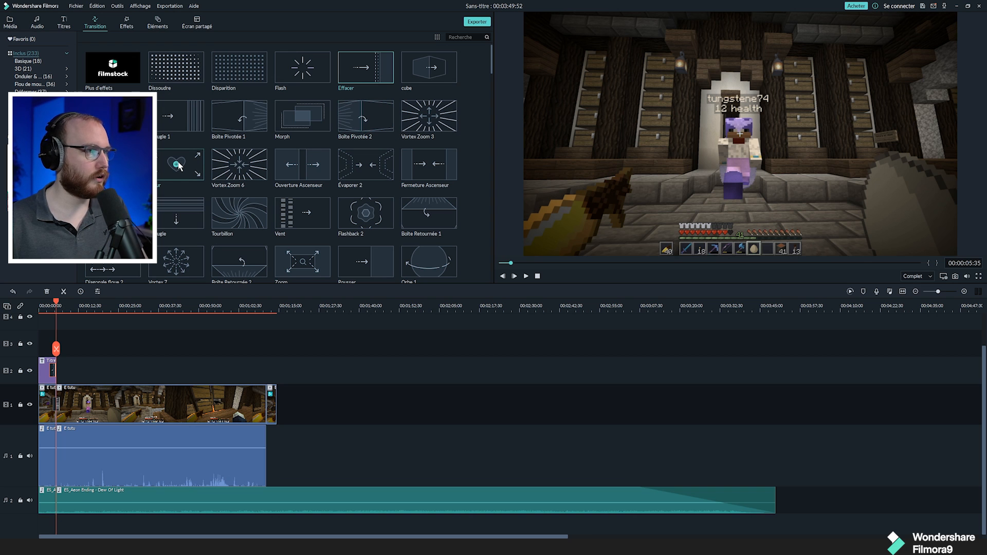
pyautogui.click(128, 29)
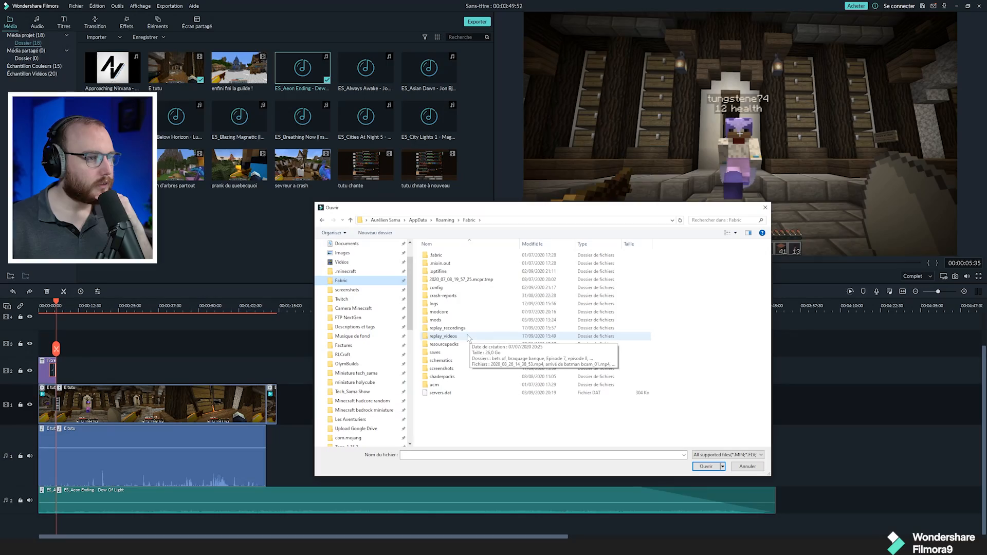
# - Import the green-screen video météo.mp4 from the "holynews 6" folder inside replay_videos
pyautogui.doubleClick(444, 336)
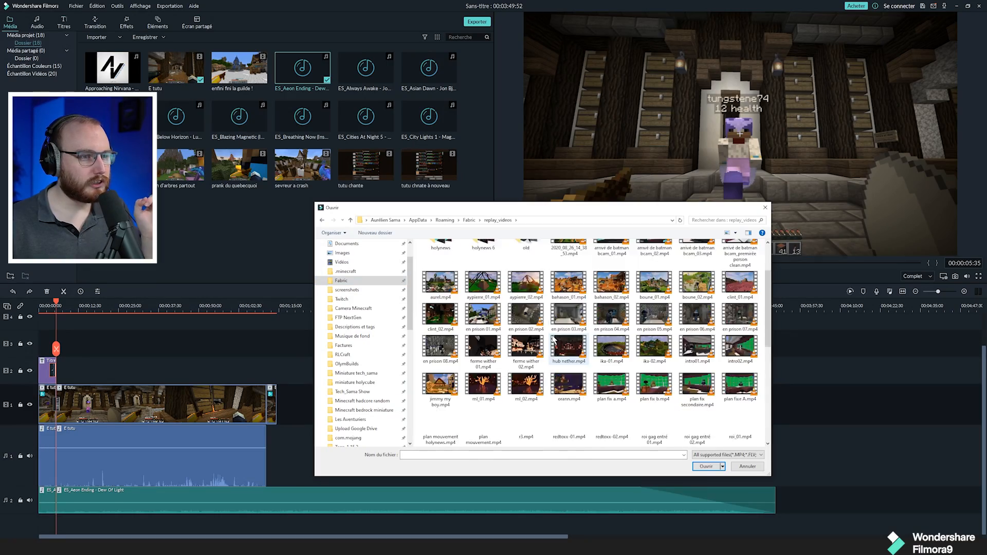
pyautogui.scroll(2, 554, 341)
pyautogui.scroll(-2, 556, 343)
pyautogui.scroll(2, 557, 346)
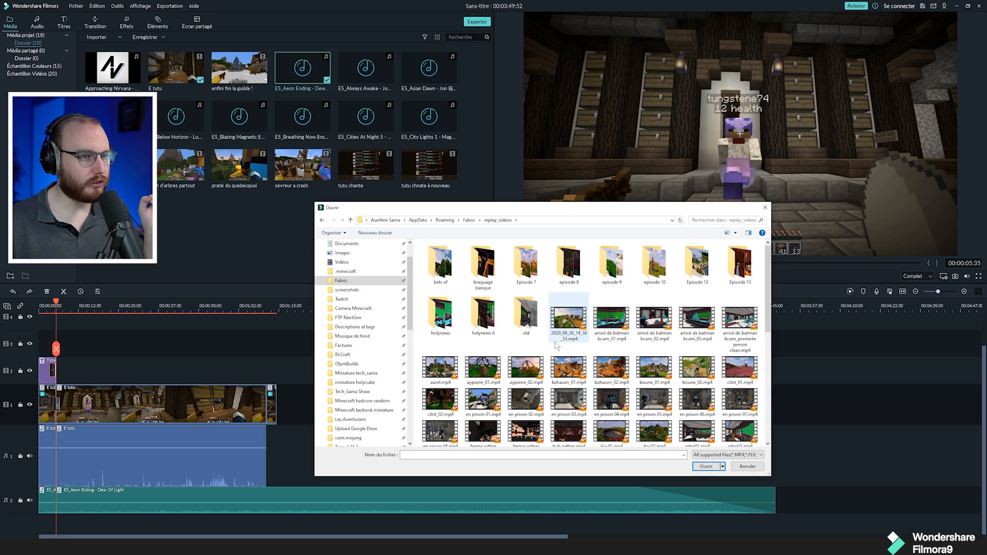
pyautogui.doubleClick(488, 329)
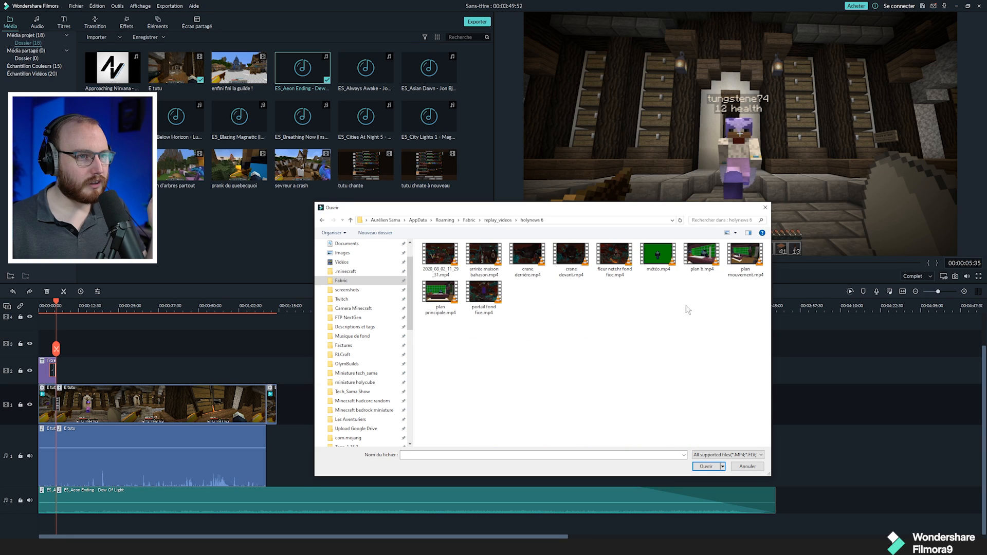
pyautogui.click(659, 255)
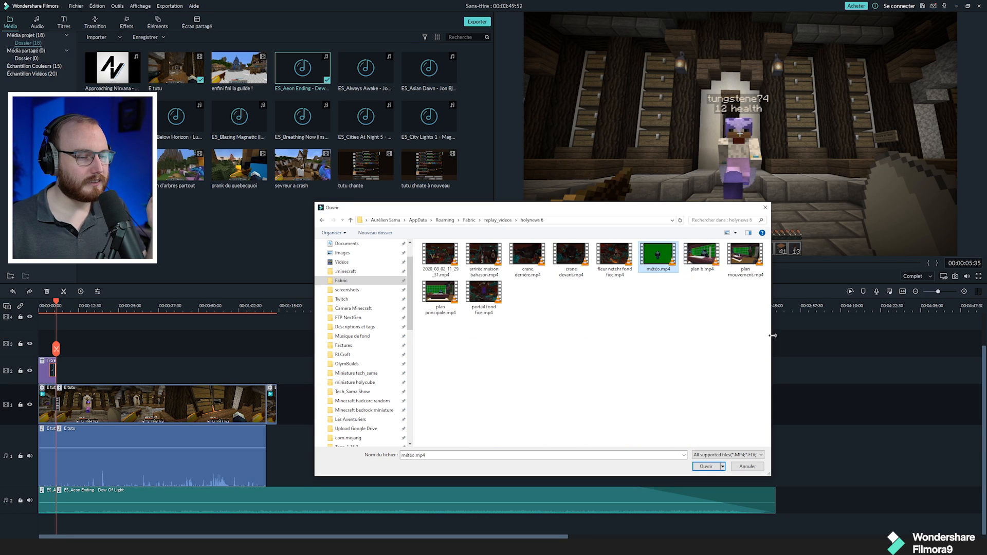
pyautogui.click(706, 466)
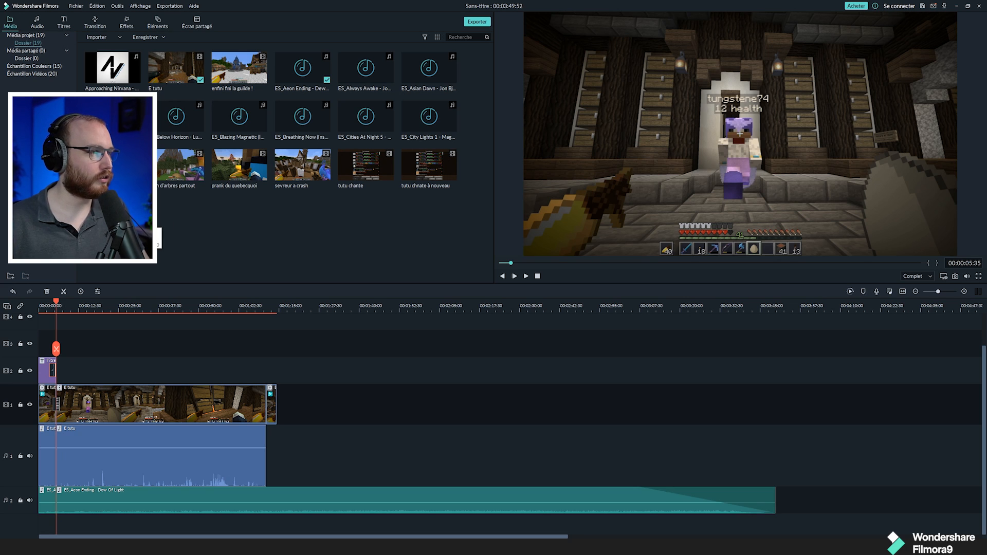
# - Place the météo clip on the first video track after the existing footage and play part of it
pyautogui.moveTo(113, 216); pyautogui.dragTo(304, 399)
pyautogui.click(327, 309)
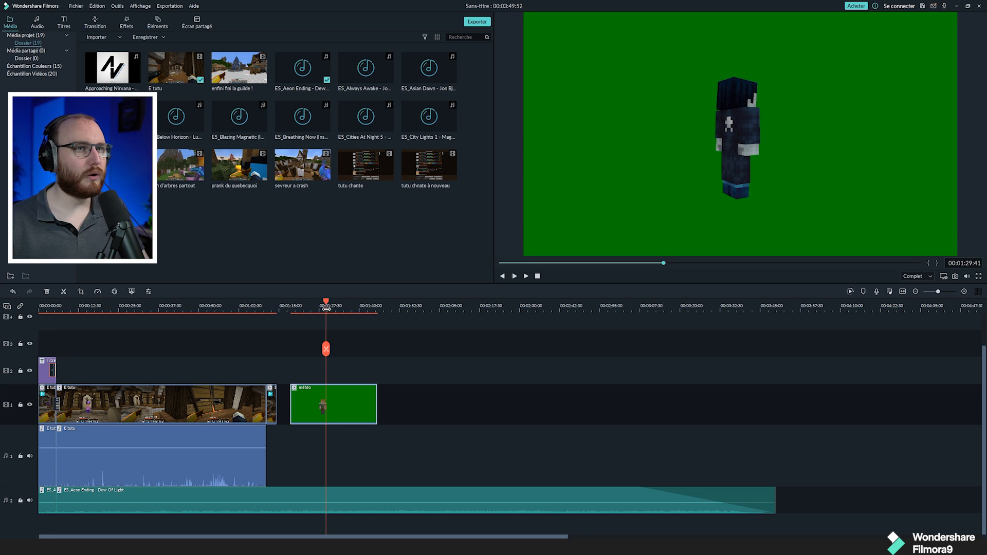
pyautogui.press('space')
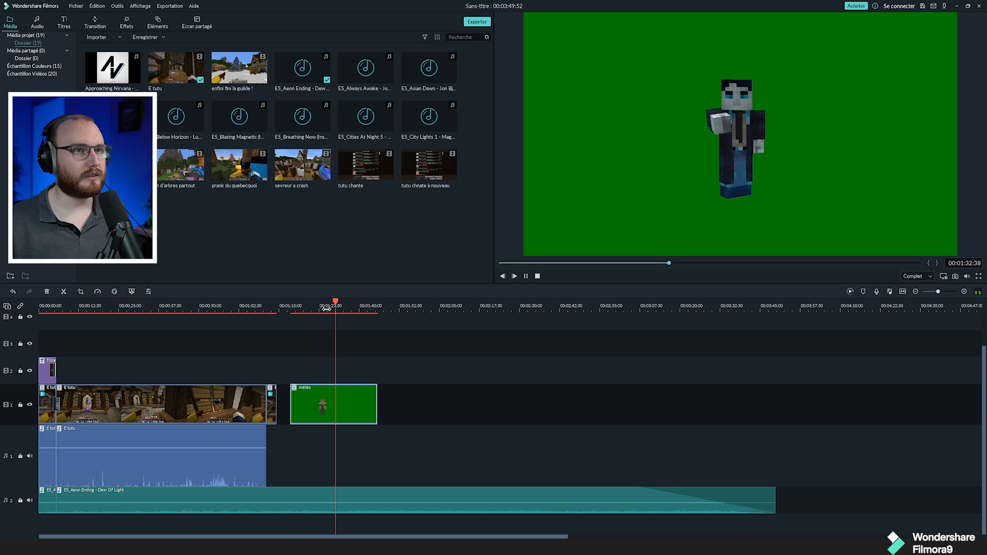
pyautogui.press('space')
# - Trim roughly the first half off the météo clip and play its new beginning
pyautogui.moveTo(292, 404); pyautogui.dragTo(337, 404)
pyautogui.click(302, 307)
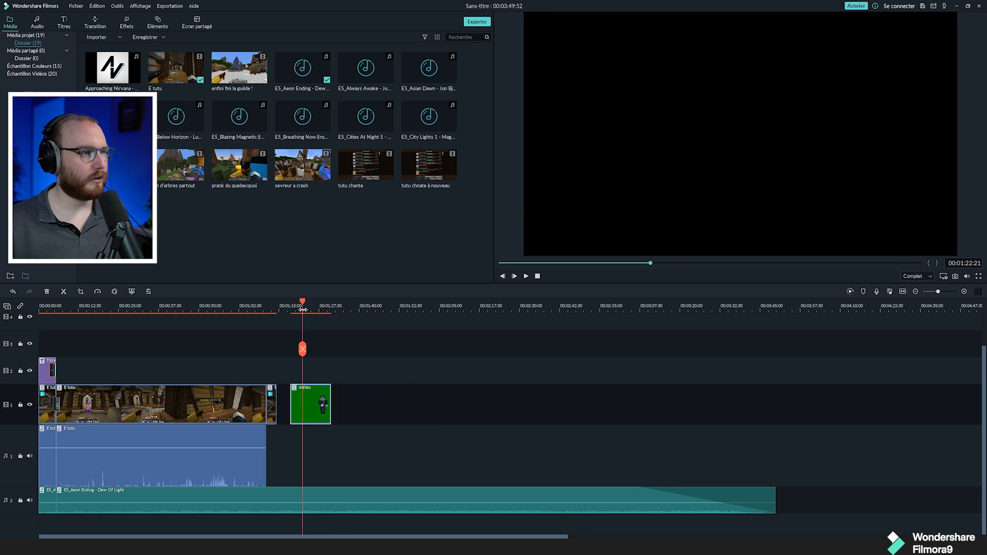
pyautogui.press('space')
pyautogui.press('space')
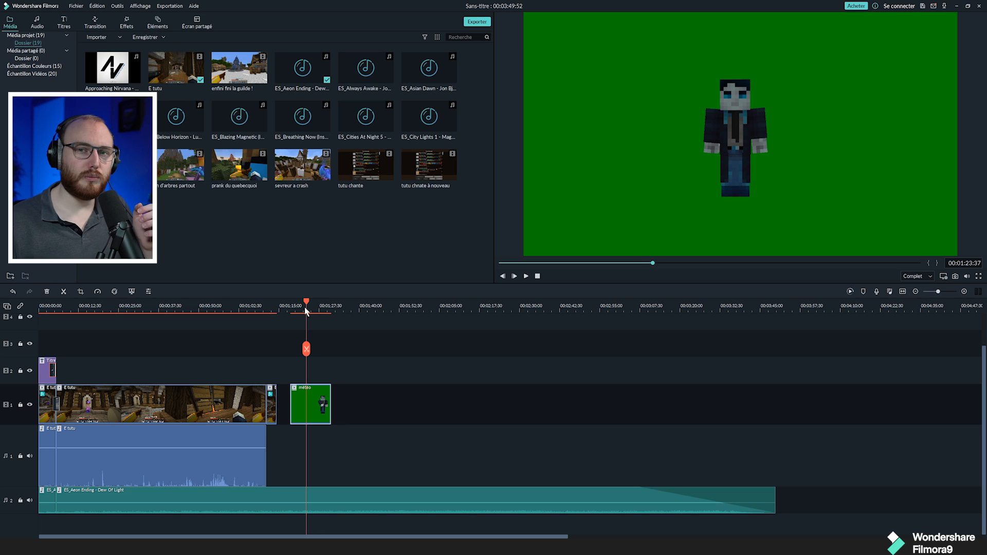
# - Shorten the background music to end at about 00:01:24:24, and place the météo clip on video track 3 above the title, matching its length
pyautogui.click(772, 496)
pyautogui.moveTo(776, 494); pyautogui.dragTo(308, 486)
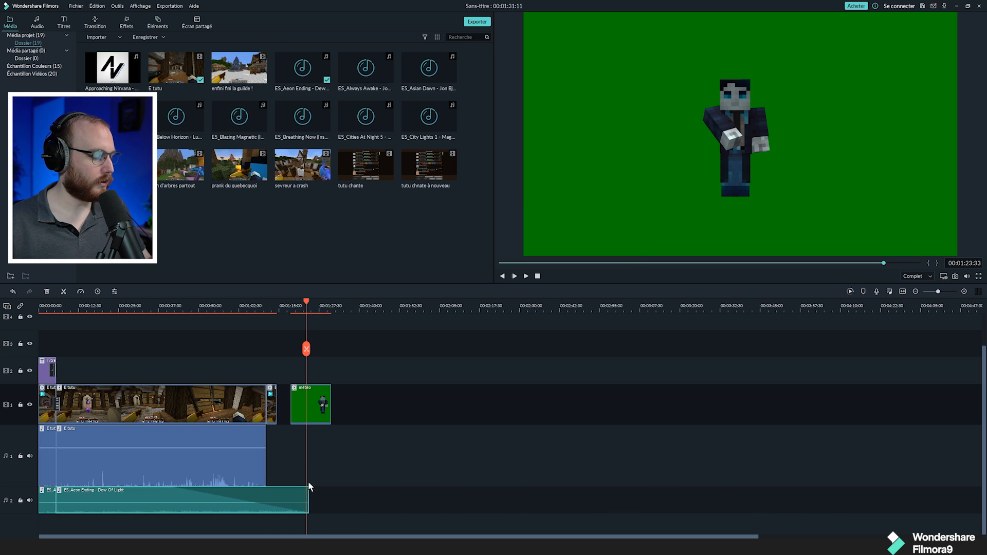
pyautogui.moveTo(308, 404); pyautogui.dragTo(56, 345)
pyautogui.click(43, 307)
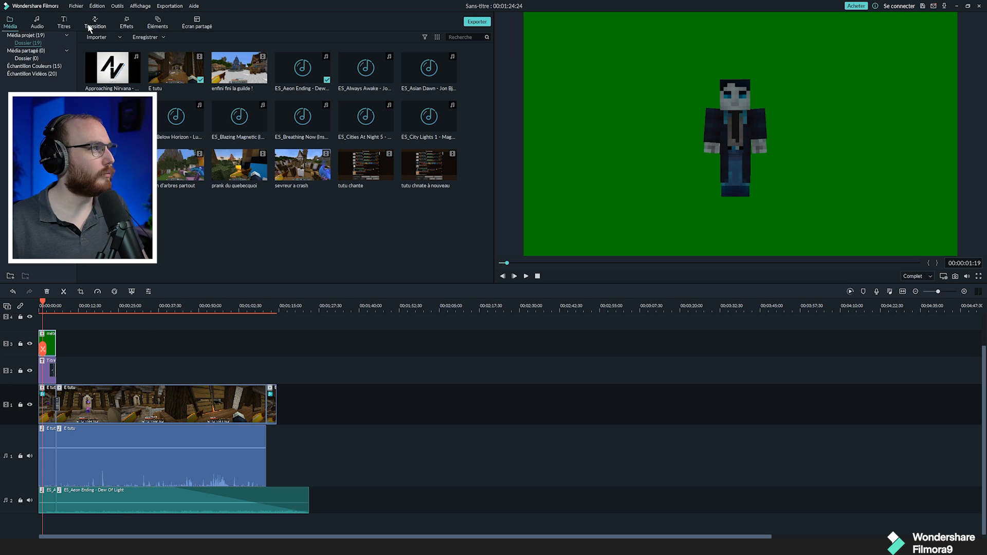
# - Key out the météo clip's green background with Chroma Key, setting the first adjustment value to 6
pyautogui.rightClick(50, 345)
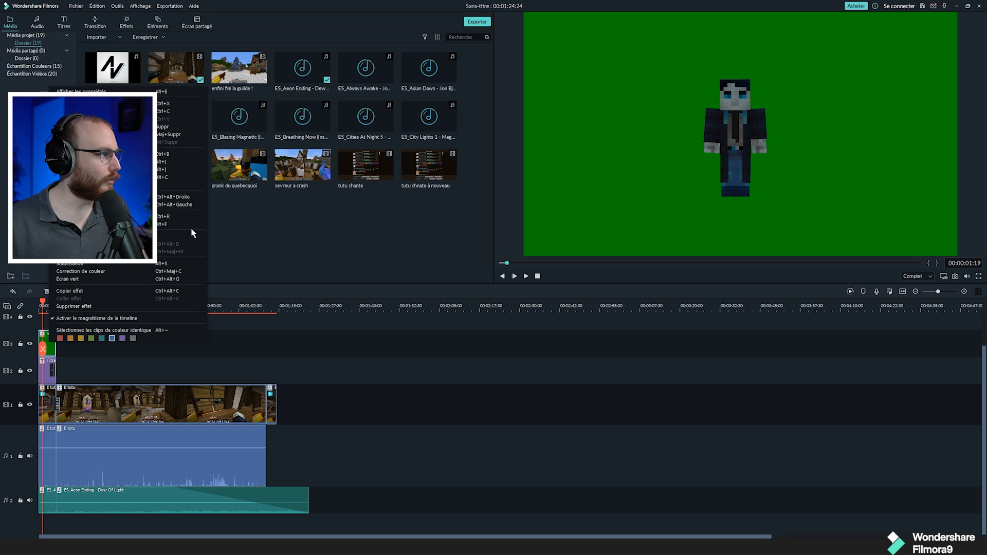
pyautogui.click(111, 278)
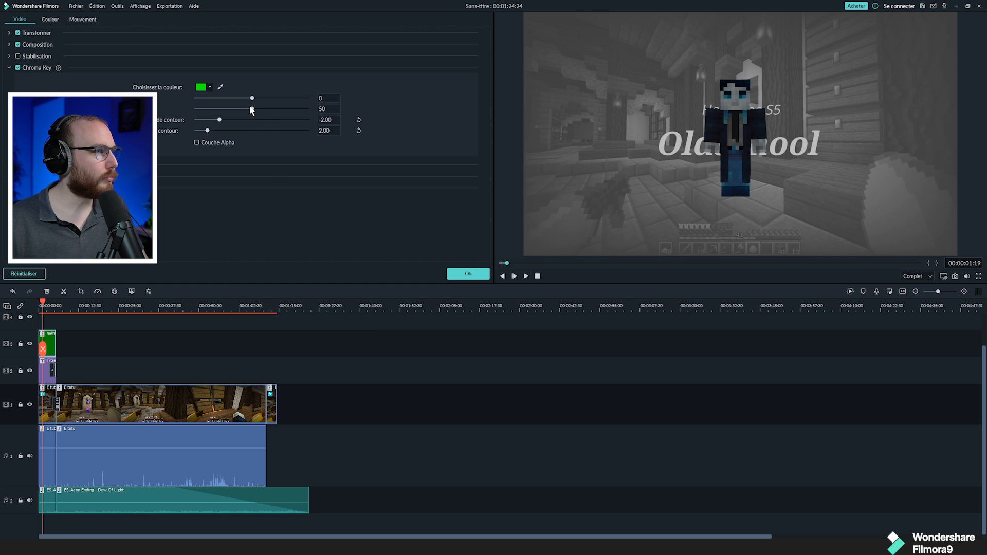
pyautogui.moveTo(252, 110)
pyautogui.mouseDown()
pyautogui.moveTo(271, 110)
pyautogui.moveTo(180, 110)
pyautogui.moveTo(324, 116)
pyautogui.moveTo(220, 110)
pyautogui.moveTo(317, 97)
pyautogui.moveTo(256, 95)
pyautogui.mouseUp()
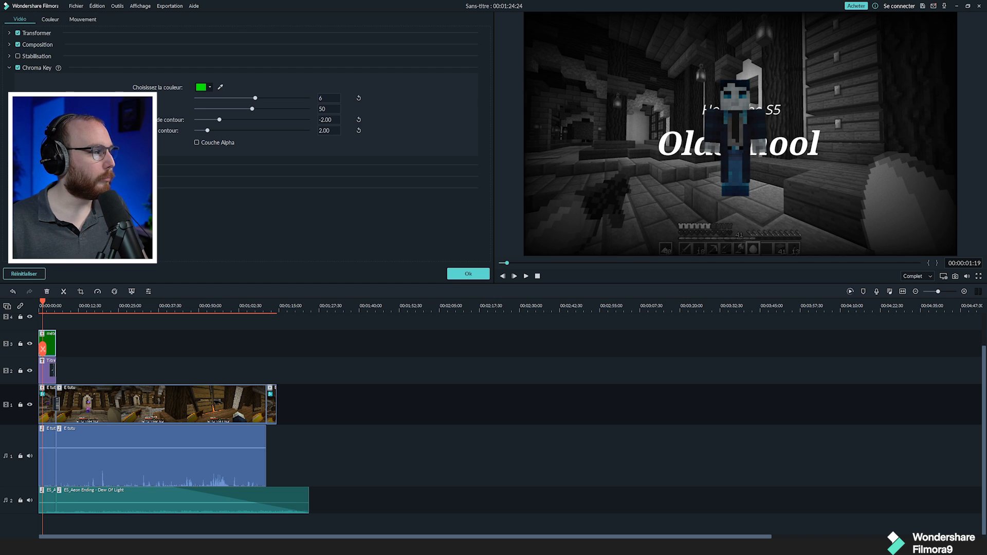
# - Scale the keyed météo character to 133.86% and position it at X 382.6, Y -189.9 beside the title
pyautogui.click(49, 347)
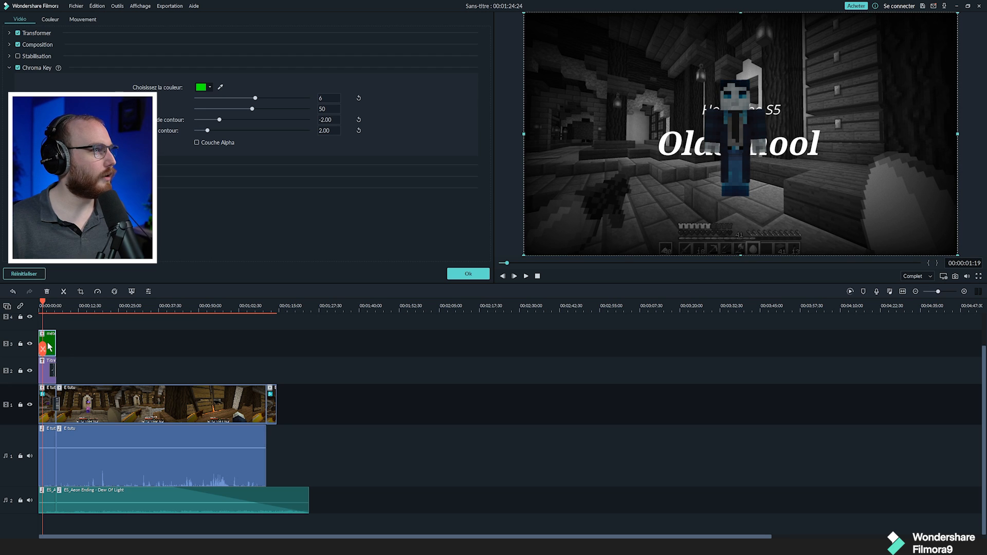
pyautogui.click(10, 34)
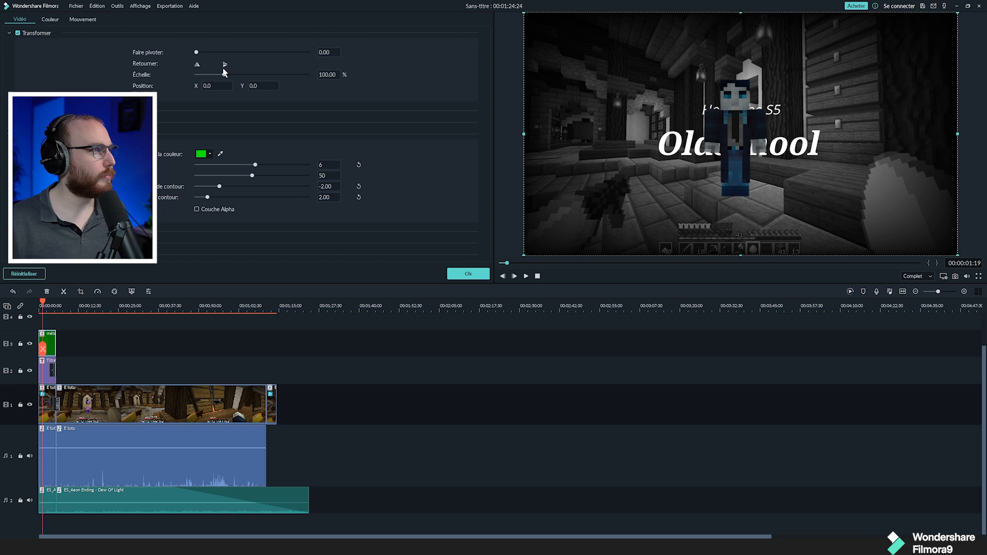
pyautogui.moveTo(196, 52)
pyautogui.mouseDown()
pyautogui.moveTo(212, 52)
pyautogui.moveTo(194, 52)
pyautogui.mouseUp()
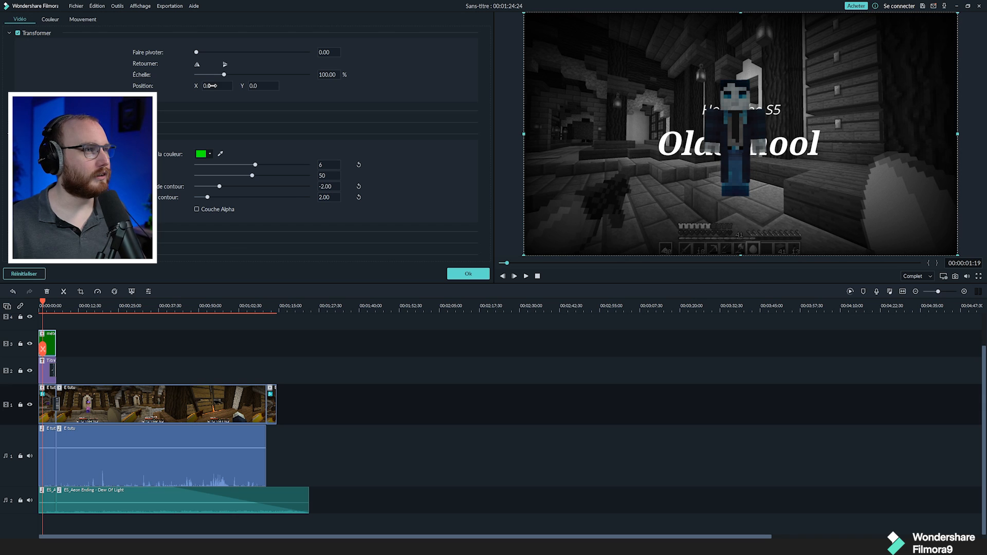
pyautogui.moveTo(210, 86); pyautogui.dragTo(228, 86)
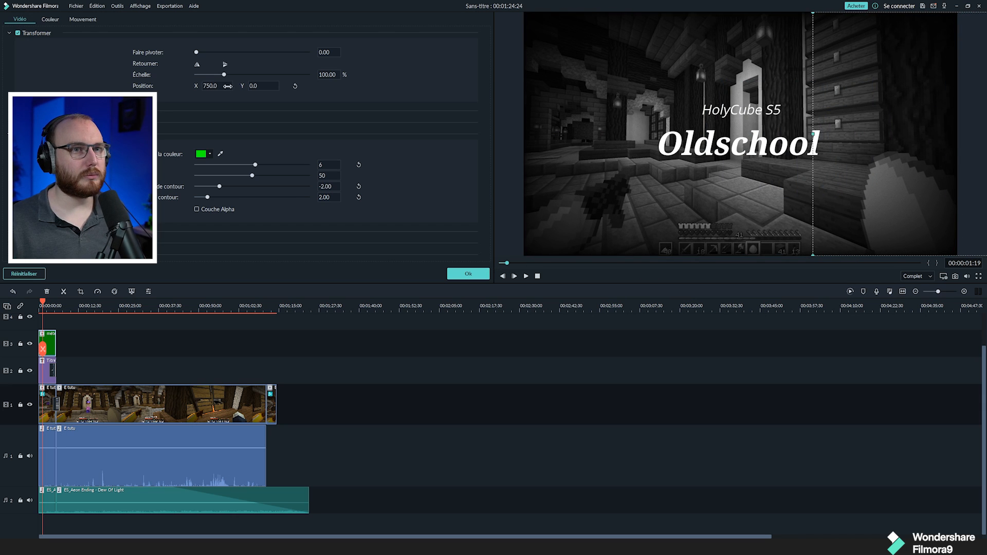
pyautogui.moveTo(910, 116); pyautogui.dragTo(886, 100)
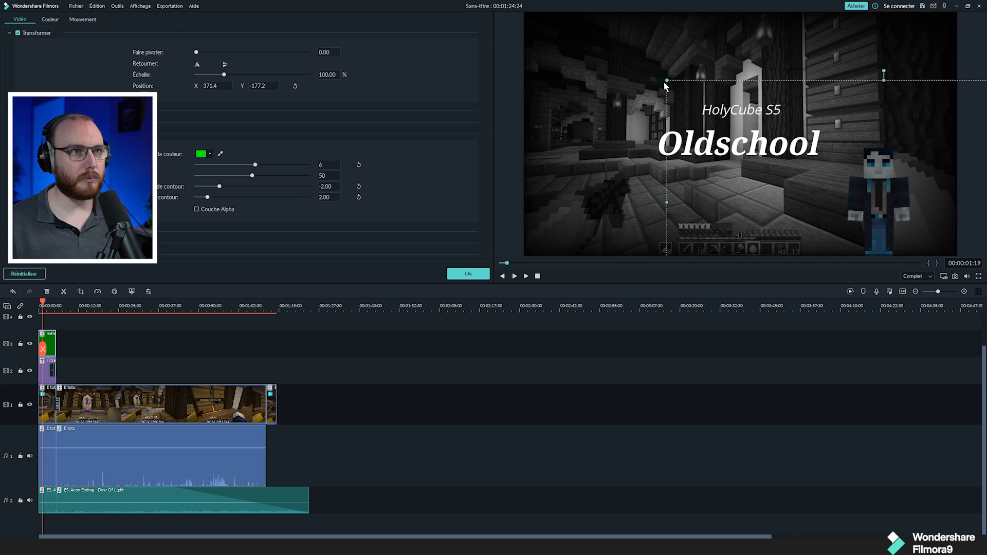
pyautogui.moveTo(668, 82); pyautogui.dragTo(581, 30)
pyautogui.moveTo(821, 143); pyautogui.dragTo(828, 150)
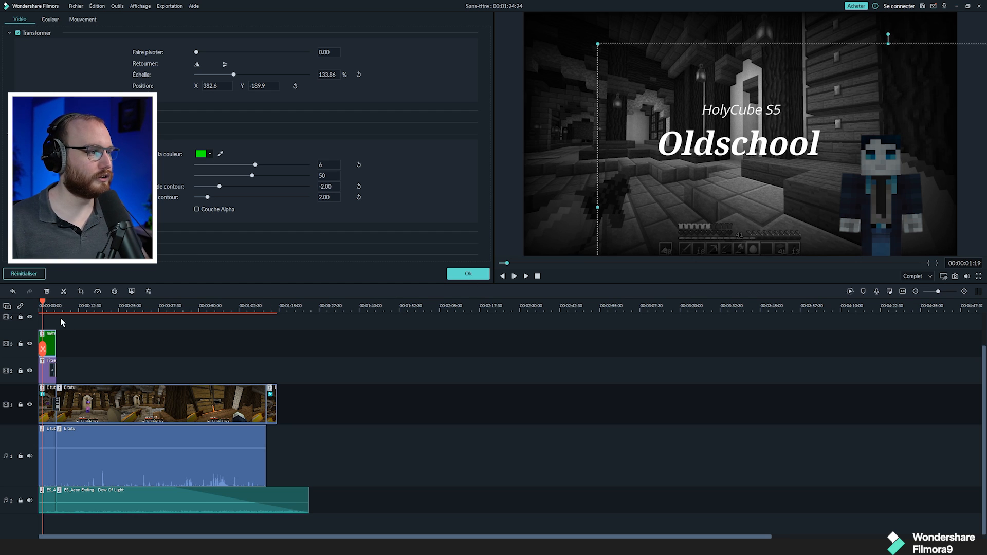
# - Play the opening from the beginning to check the keyed character beside the title, and view the Chroma Key colour choices
pyautogui.moveTo(51, 307); pyautogui.dragTo(40, 307)
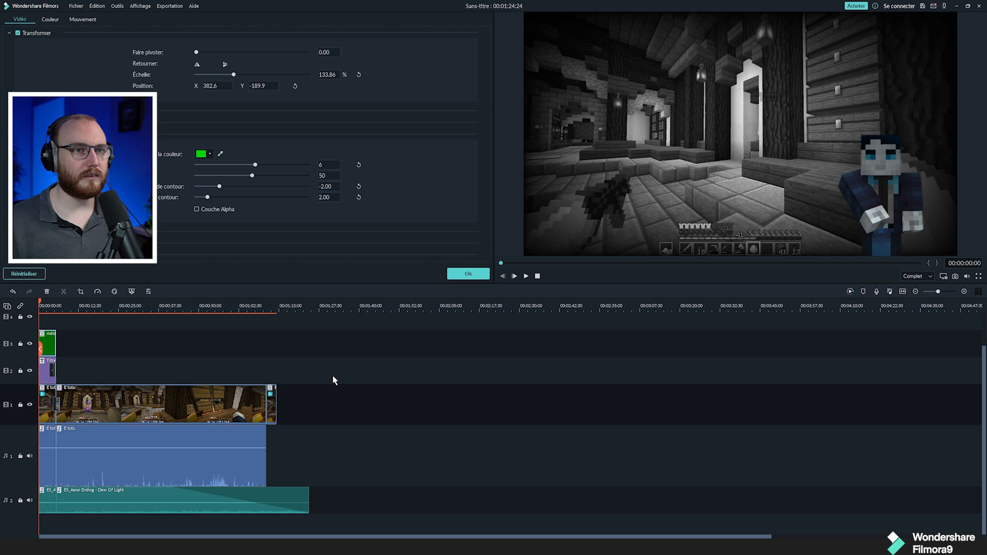
pyautogui.press('space')
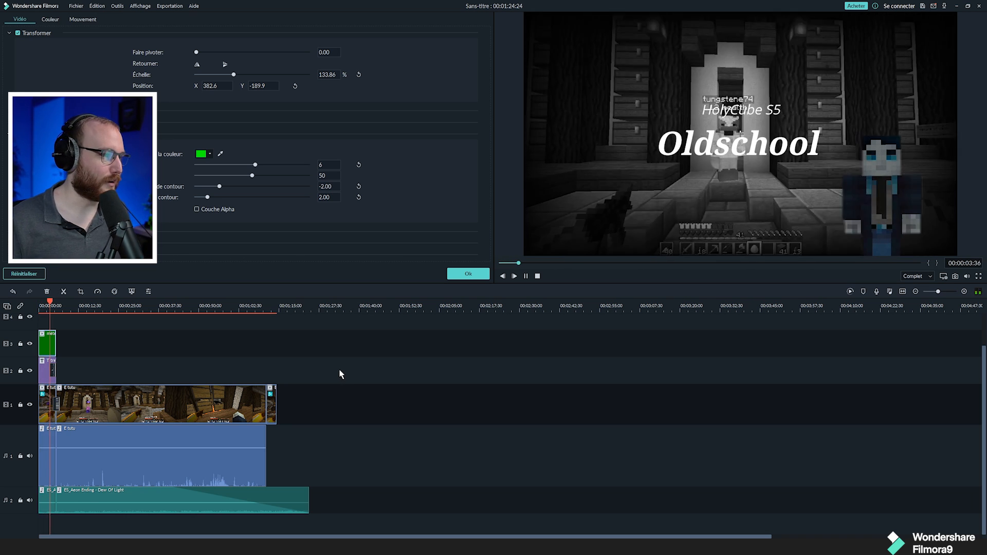
pyautogui.press('space')
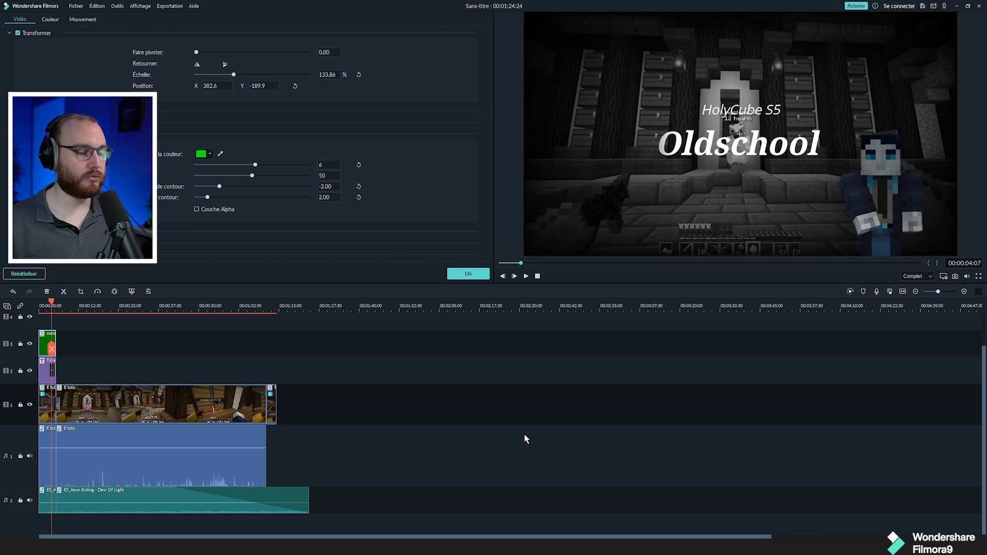
pyautogui.click(210, 154)
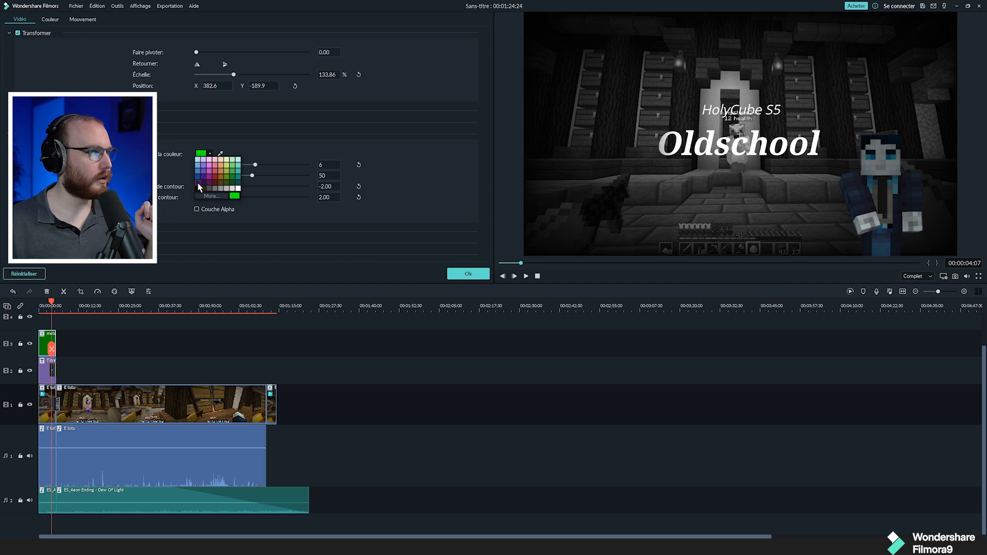
pyautogui.click(334, 151)
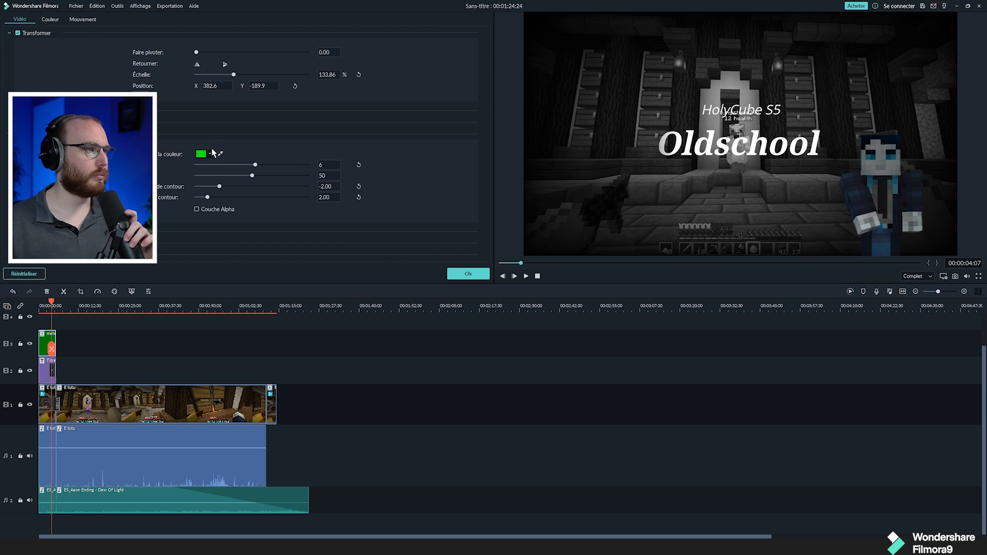